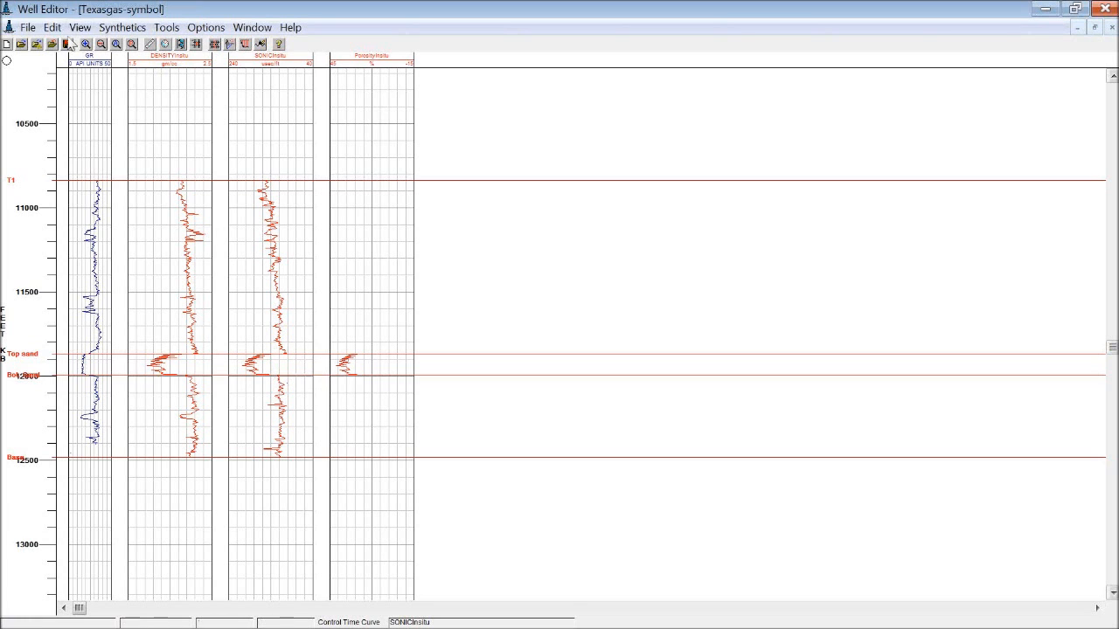
click(165, 28)
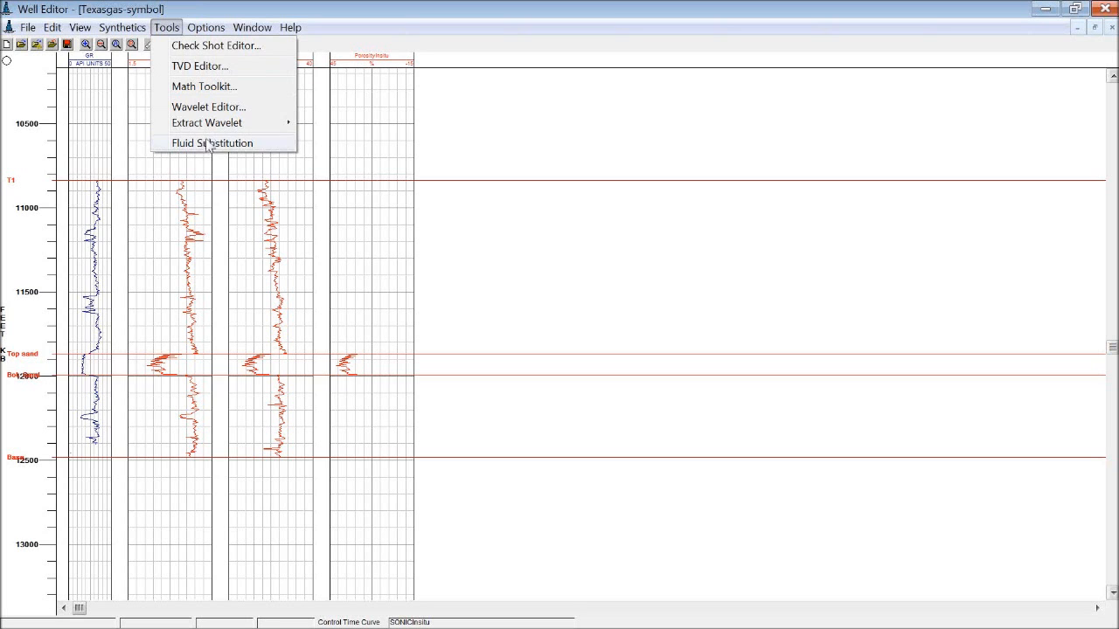
mouse_move(52, 27)
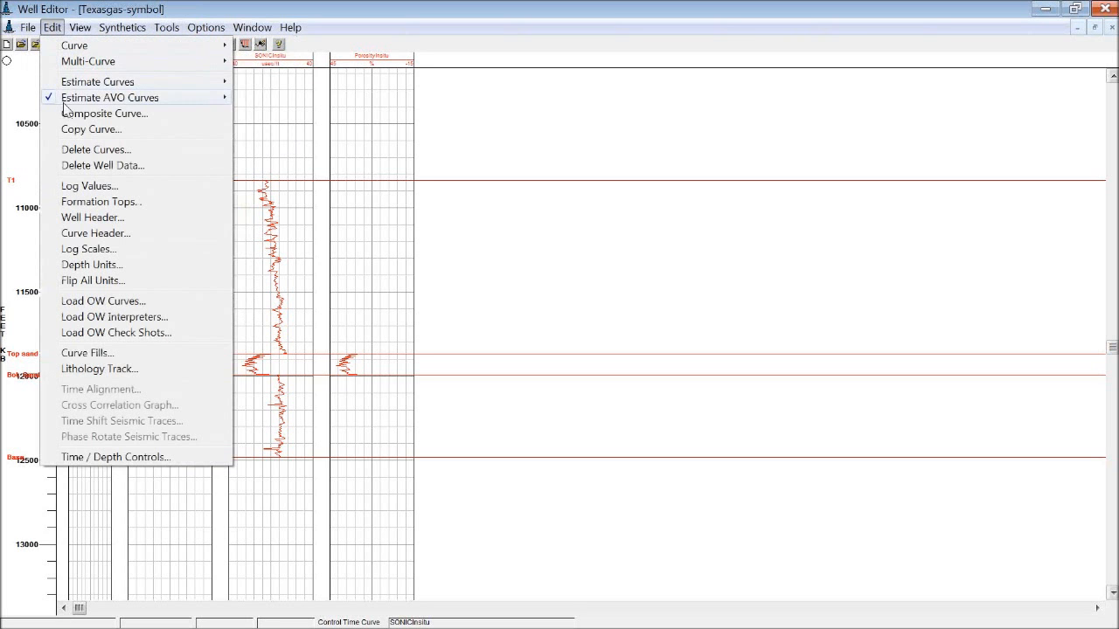
mouse_move(92, 102)
mouse_move(173, 102)
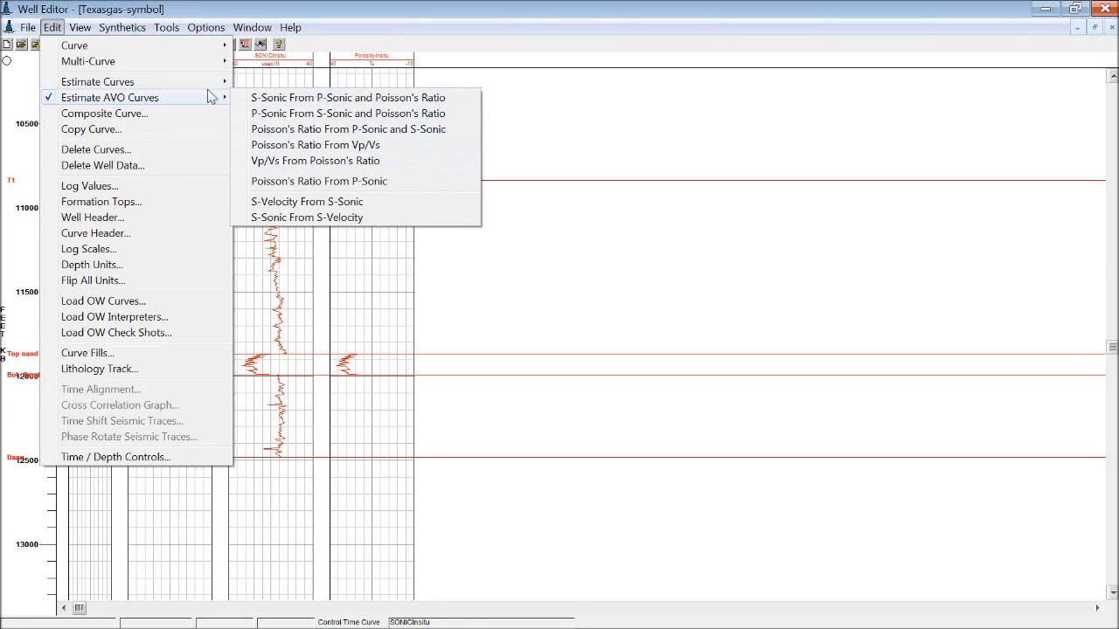
mouse_move(198, 83)
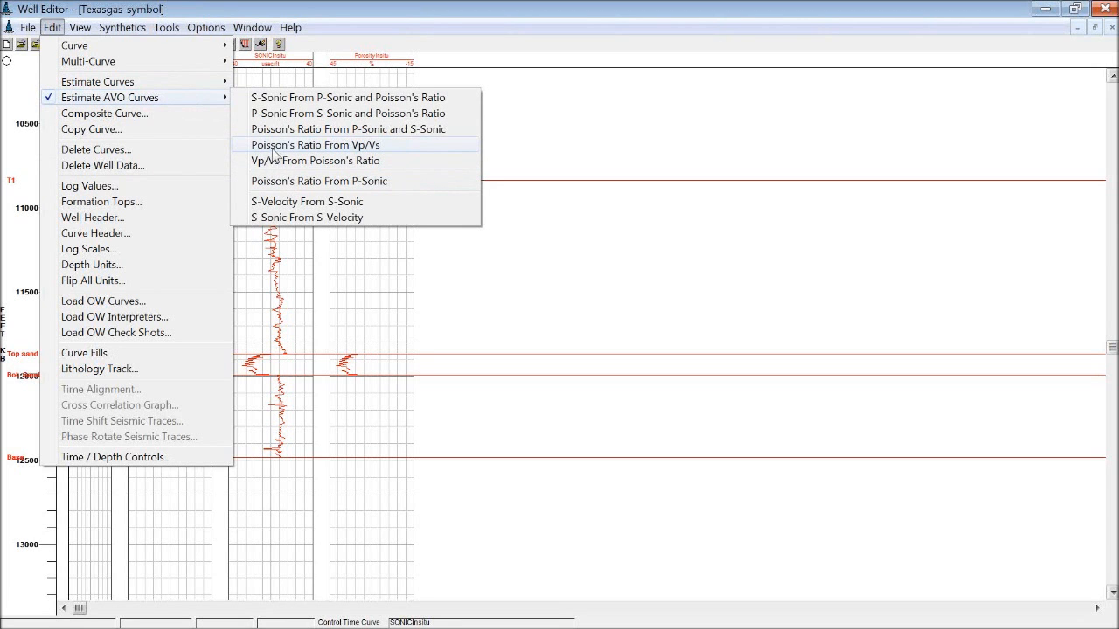
- Open the Fluid Substitution wizard and move it clear of the well's log curves
mouse_move(164, 30)
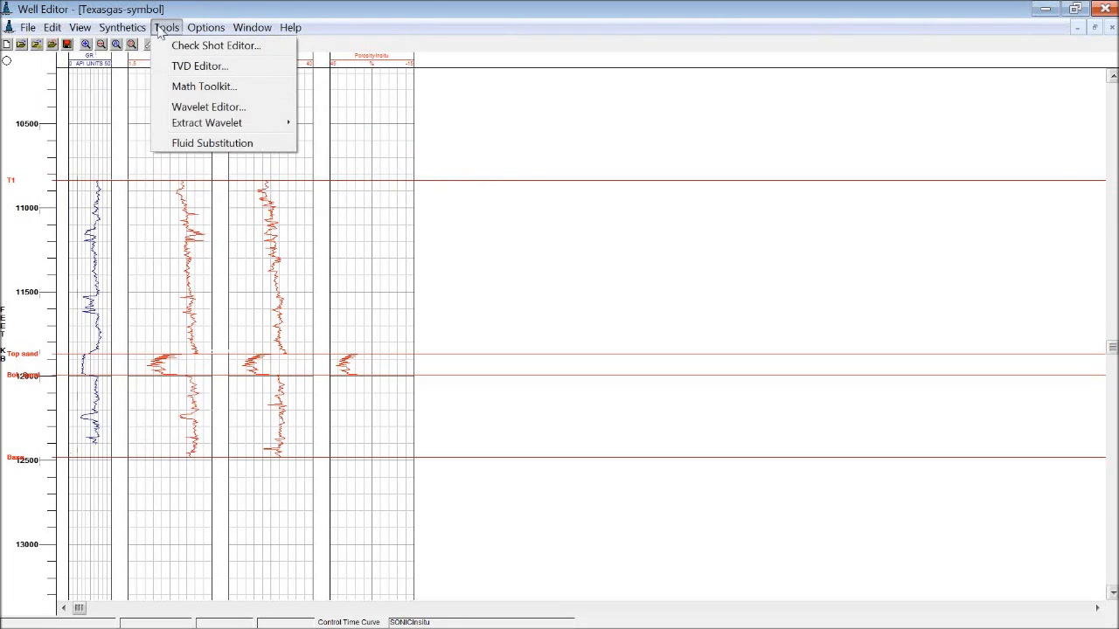
click(203, 144)
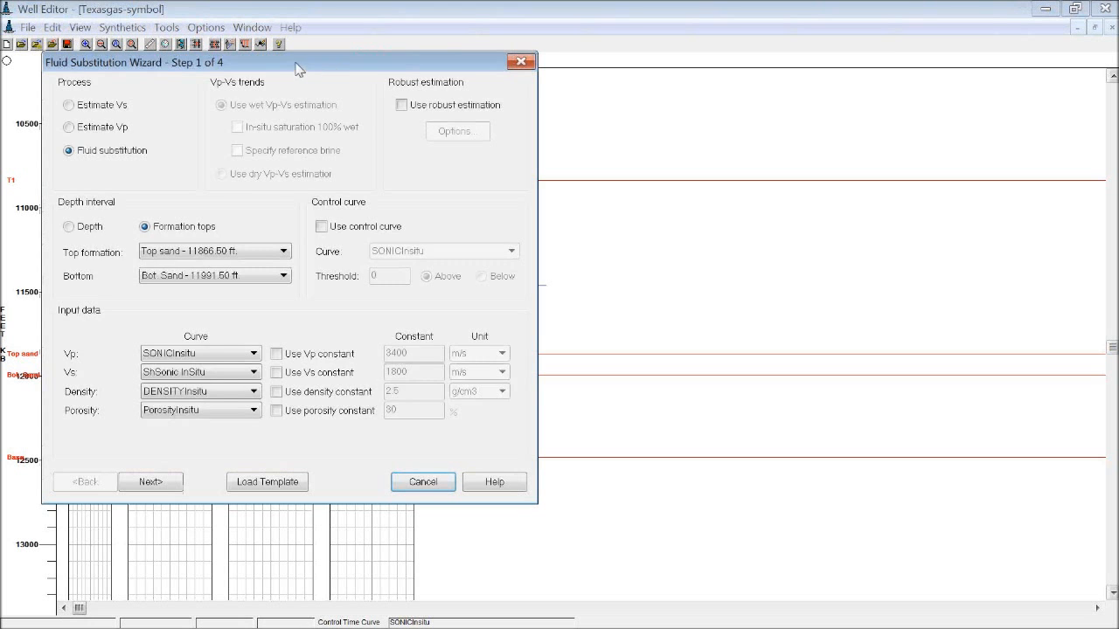
drag(297, 68, 640, 33)
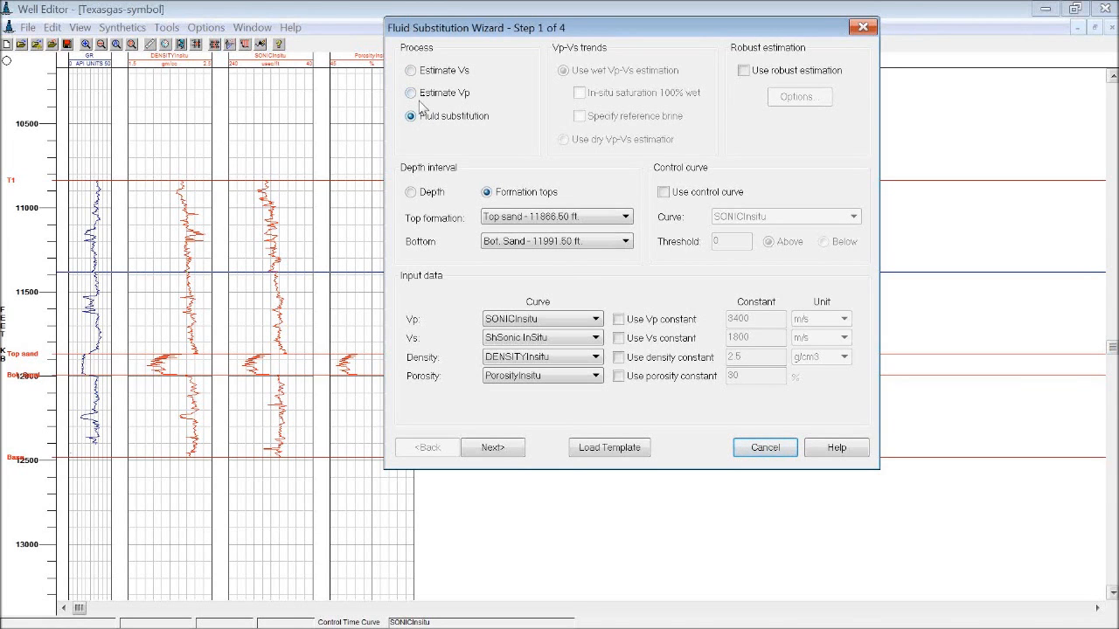
- Set the wizard's process to Estimate Vs, keeping the wet Vp-Vs estimation
click(420, 73)
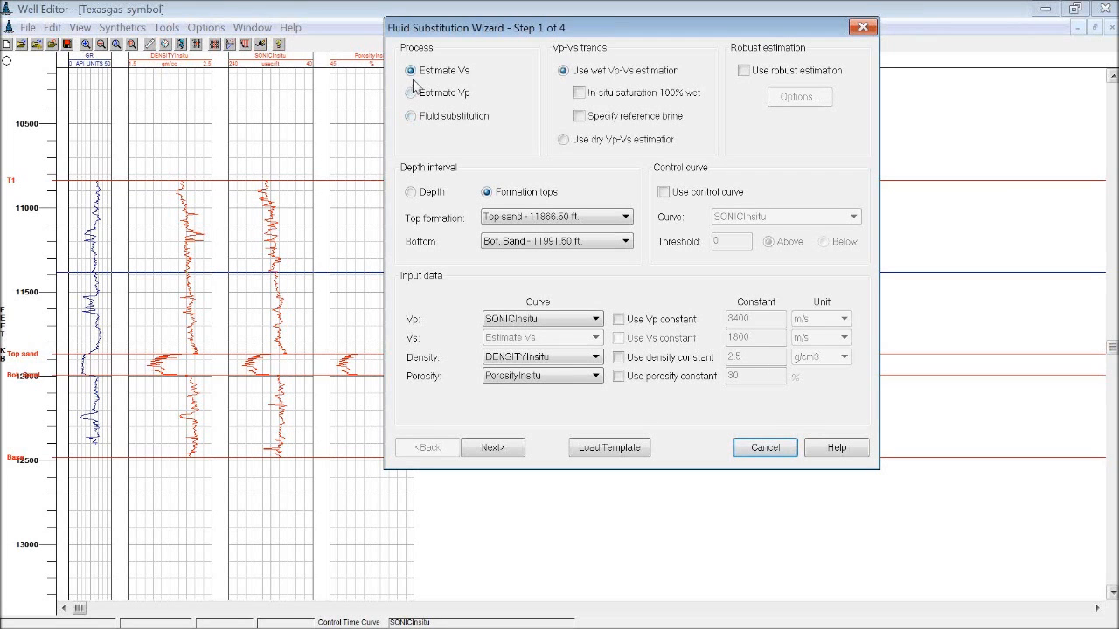
click(411, 119)
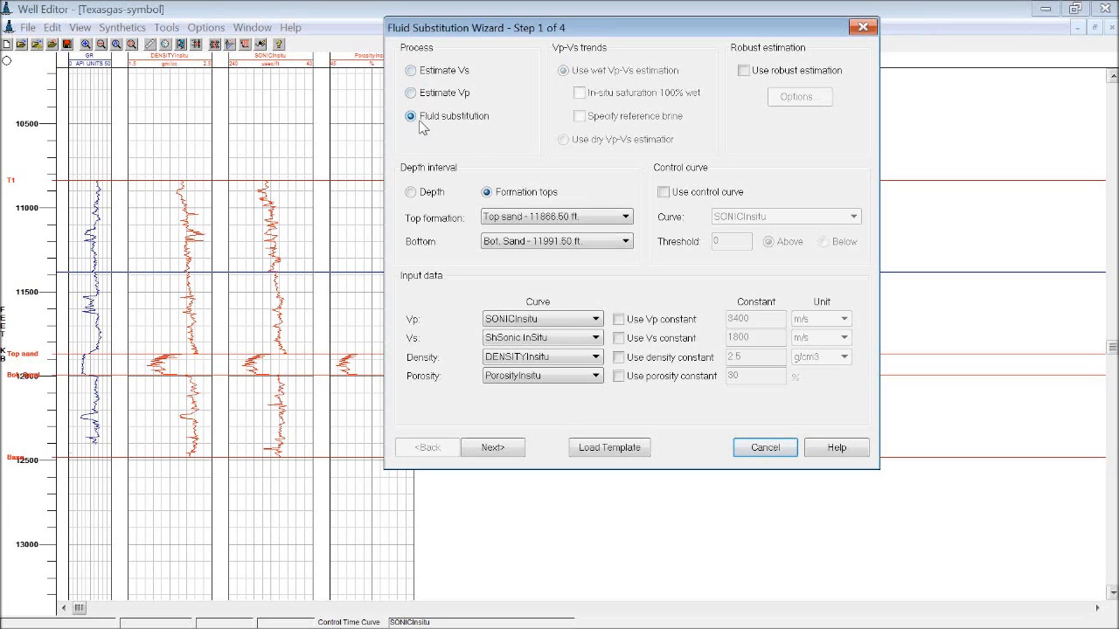
click(411, 71)
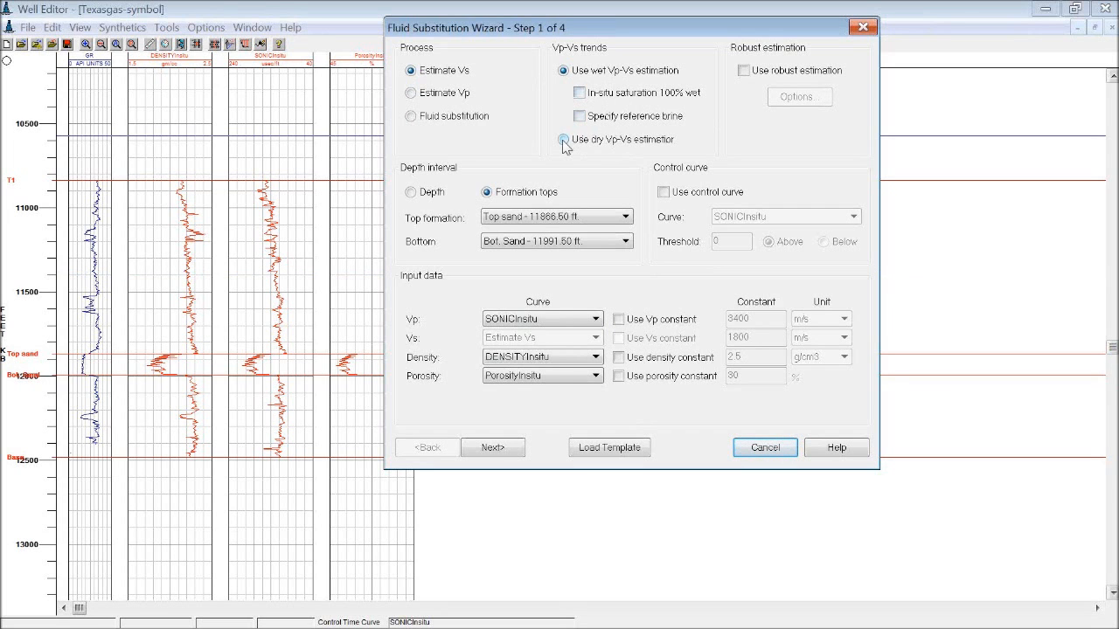
- Preview the wizard's following page with and without the in-situ saturation 100% wet option
click(579, 93)
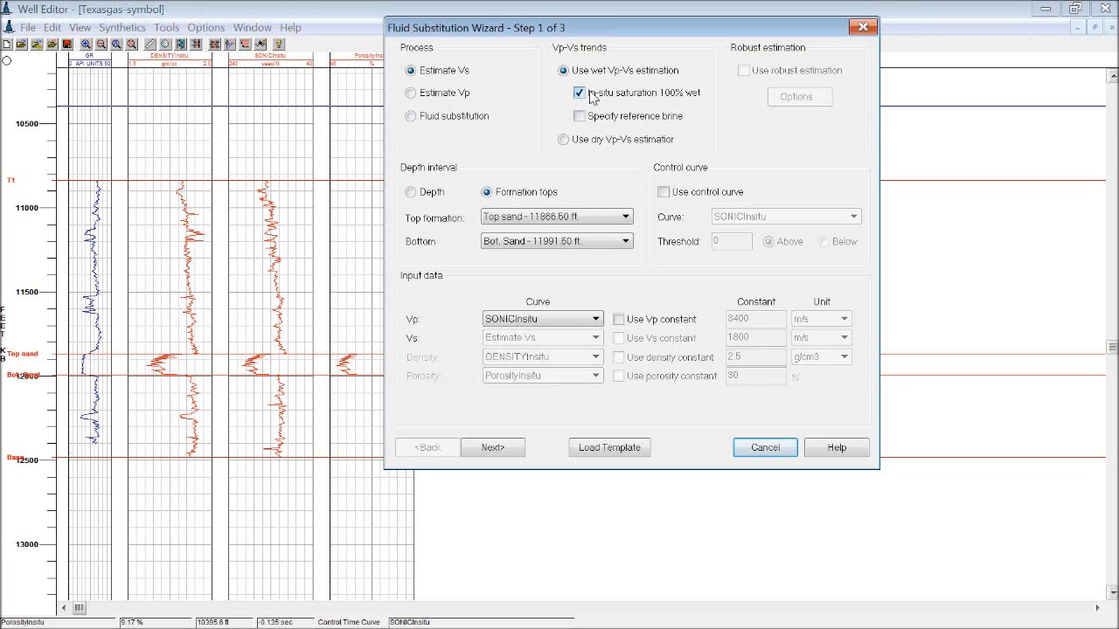
click(492, 447)
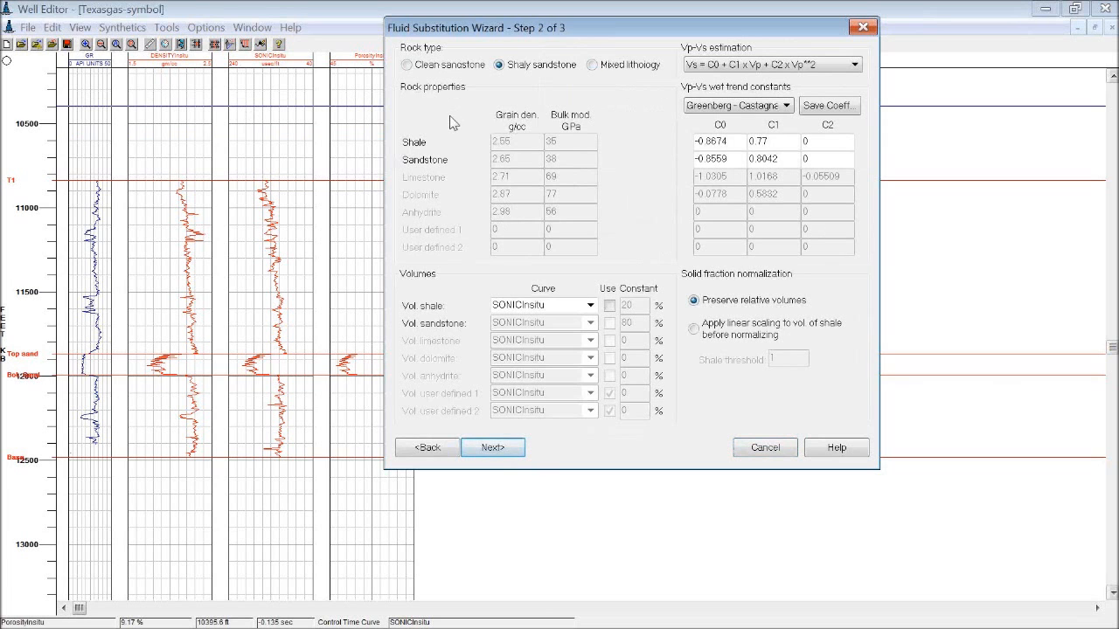
click(451, 452)
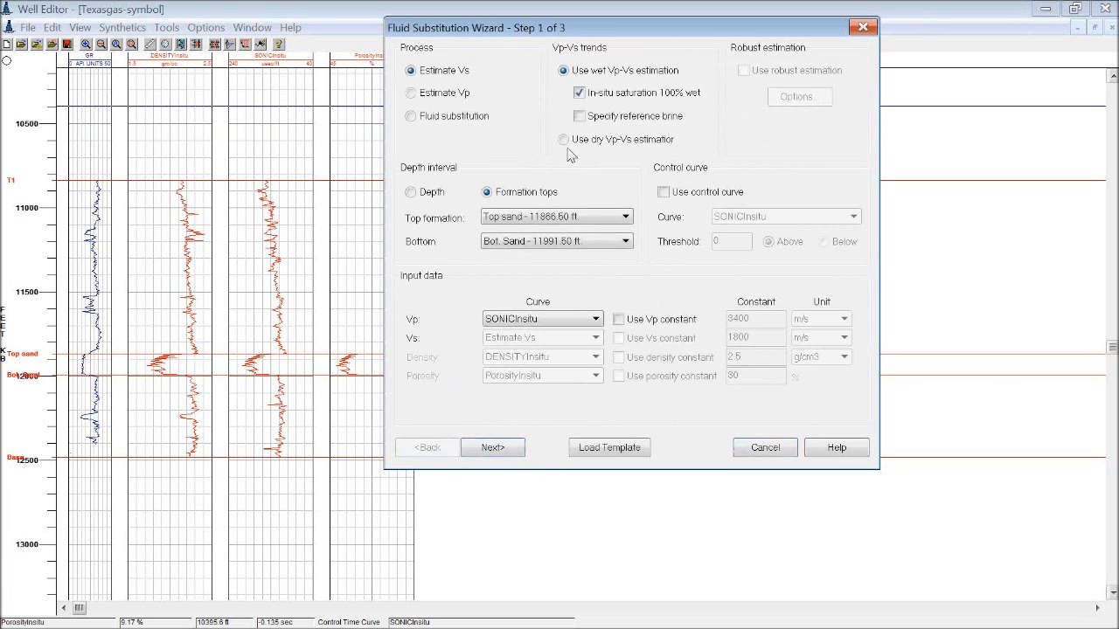
click(580, 94)
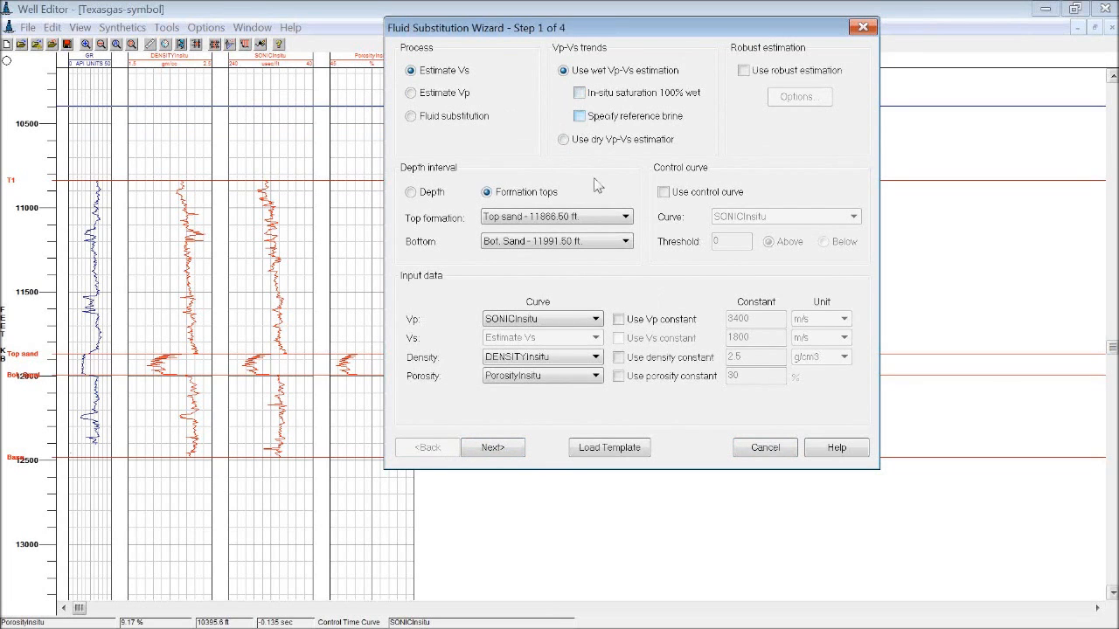
click(516, 456)
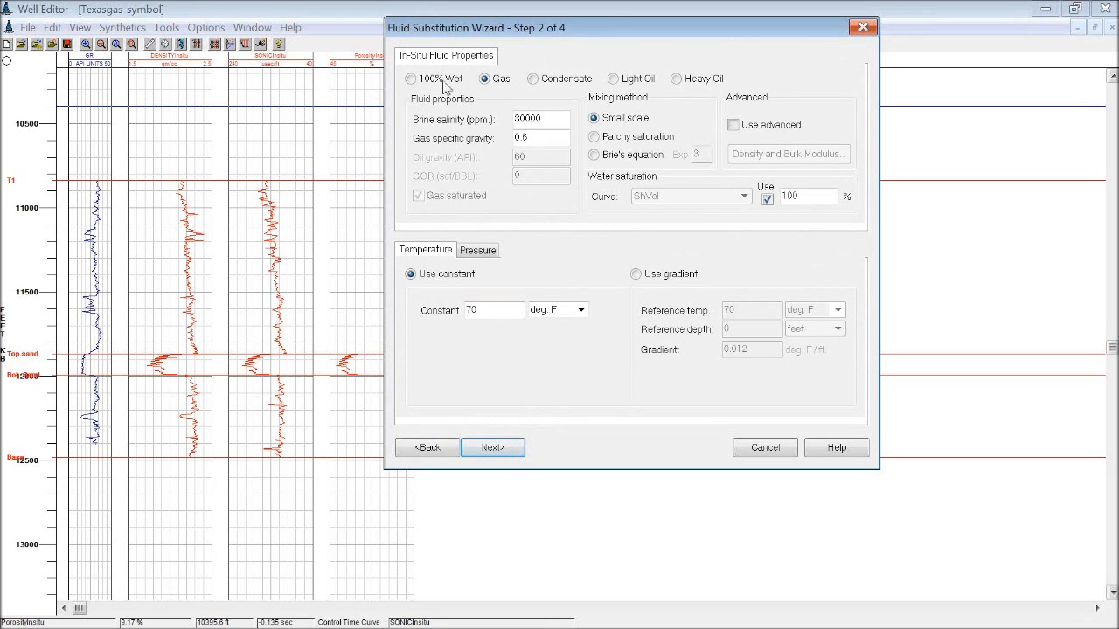
click(427, 447)
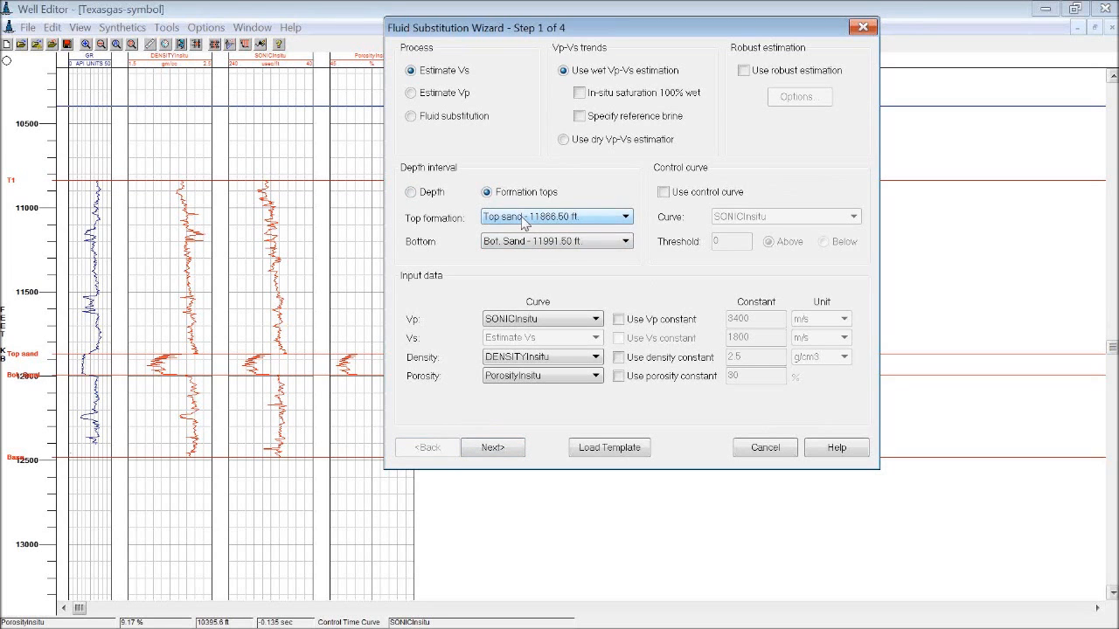
- Set the depth interval to run from the T1 formation top to Base, leaving the control curve unused
click(523, 224)
click(525, 231)
click(524, 242)
click(516, 293)
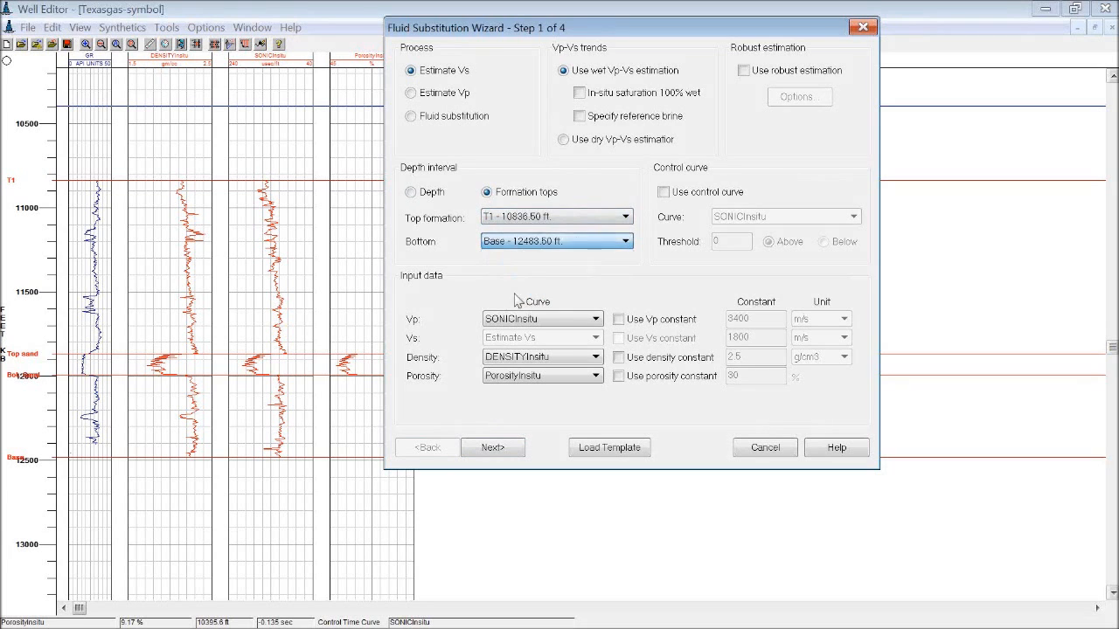
click(664, 193)
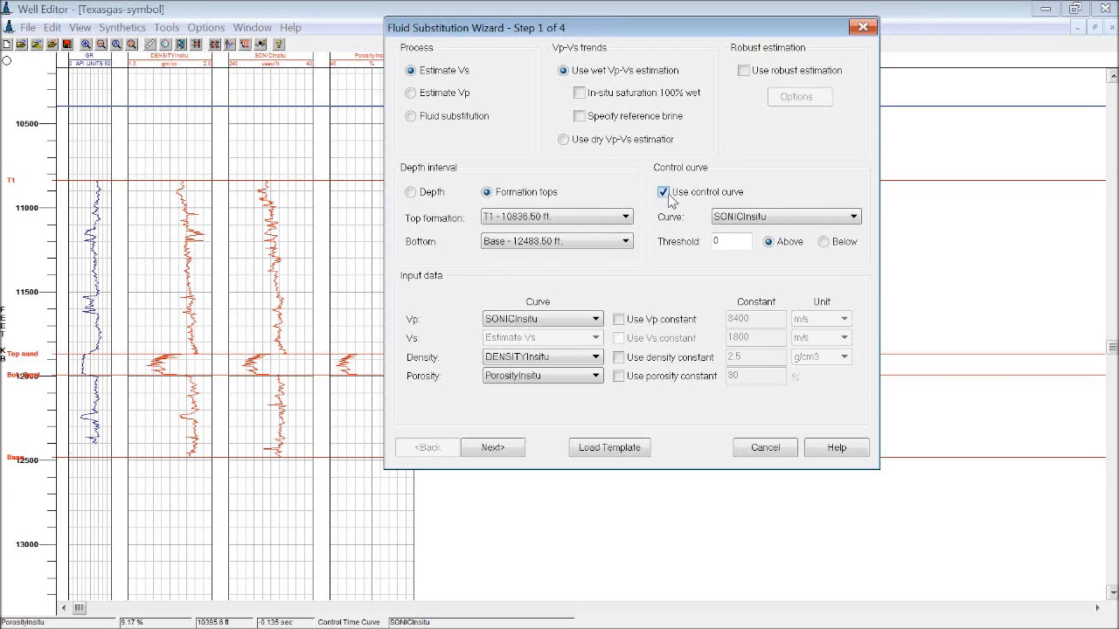
click(664, 193)
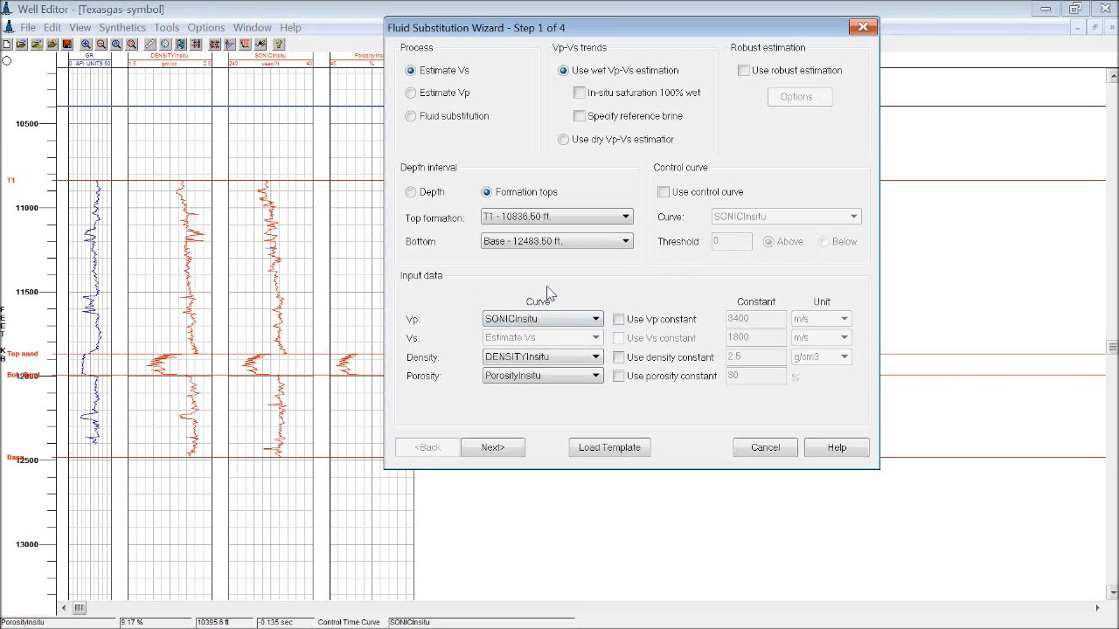
- In the in-situ fluid properties, take water saturation from the ShVol curve instead of a constant
click(510, 447)
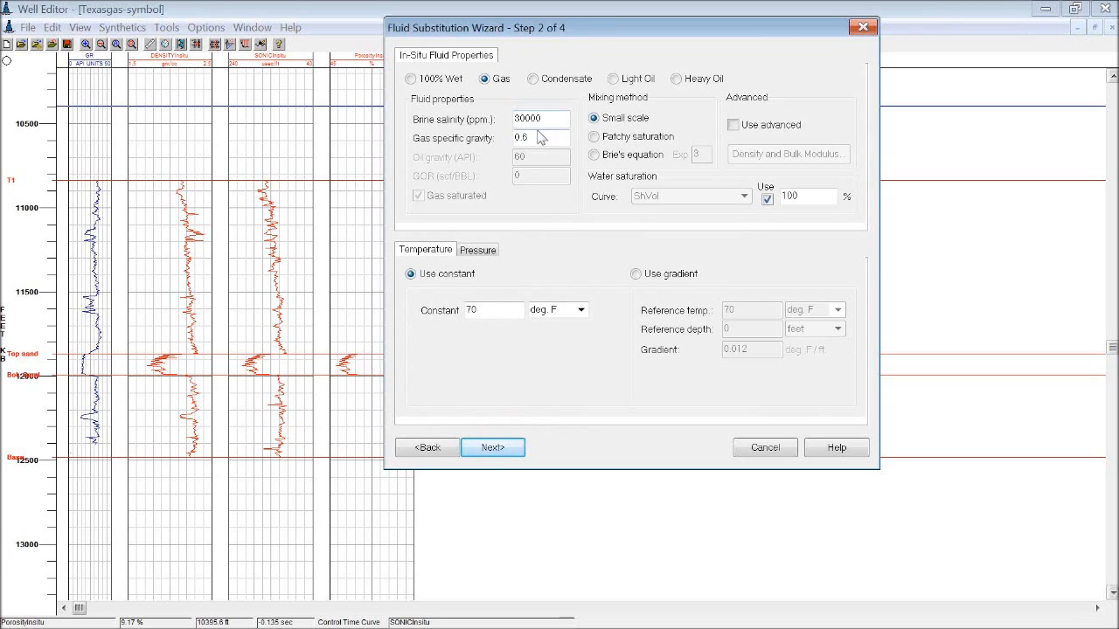
click(767, 199)
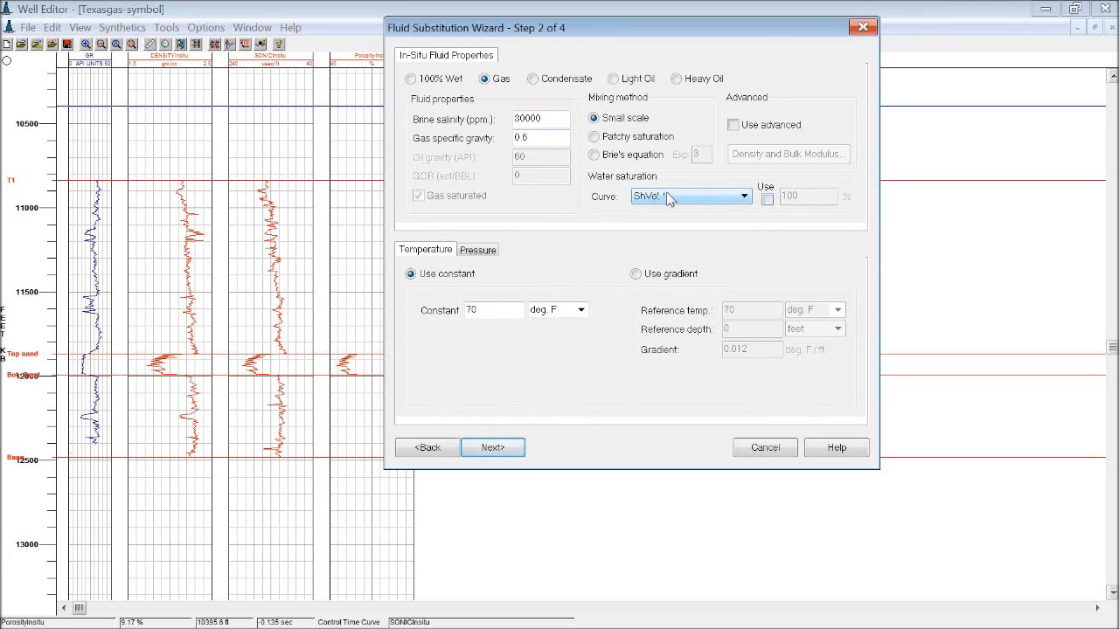
click(741, 201)
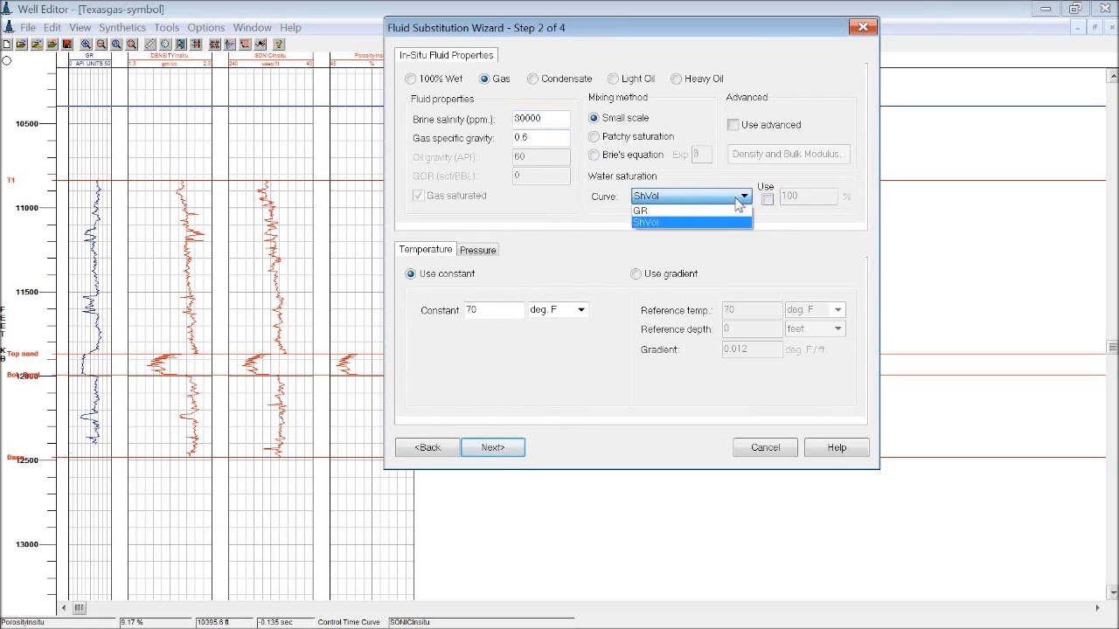
click(737, 203)
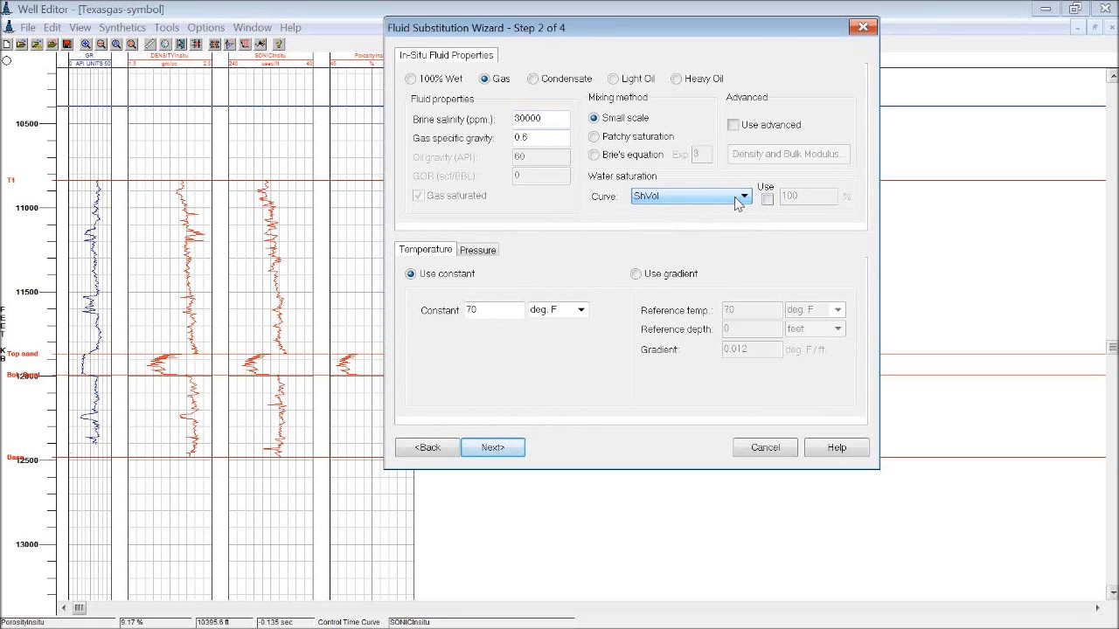
- Enable the advanced fluid option, inspect its density and bulk modulus constants, and show the pressure settings
click(733, 126)
click(771, 156)
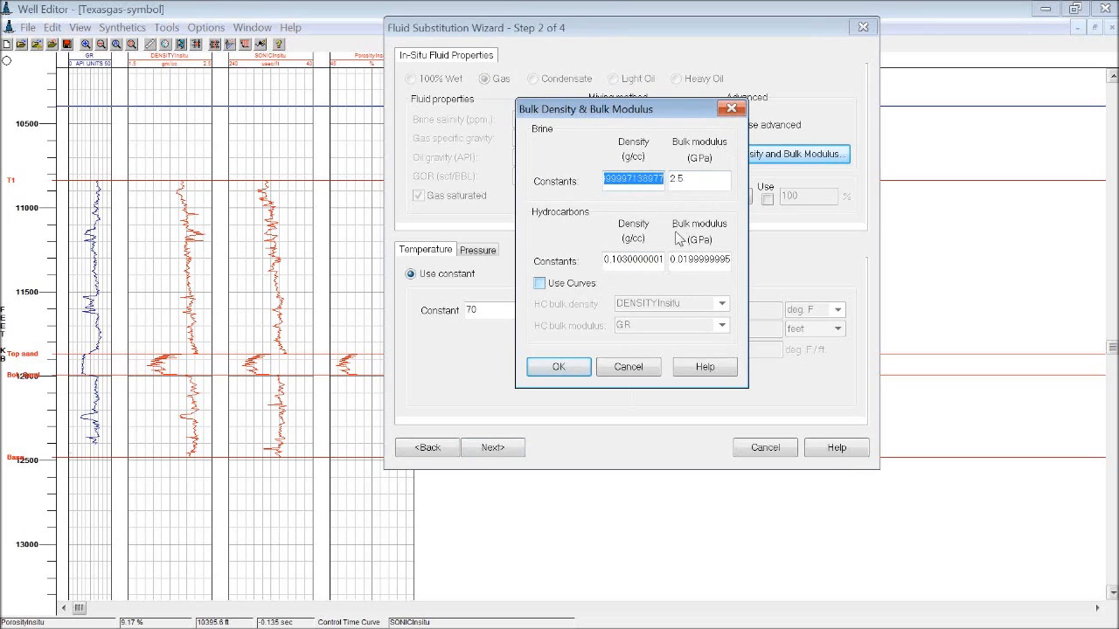
click(730, 109)
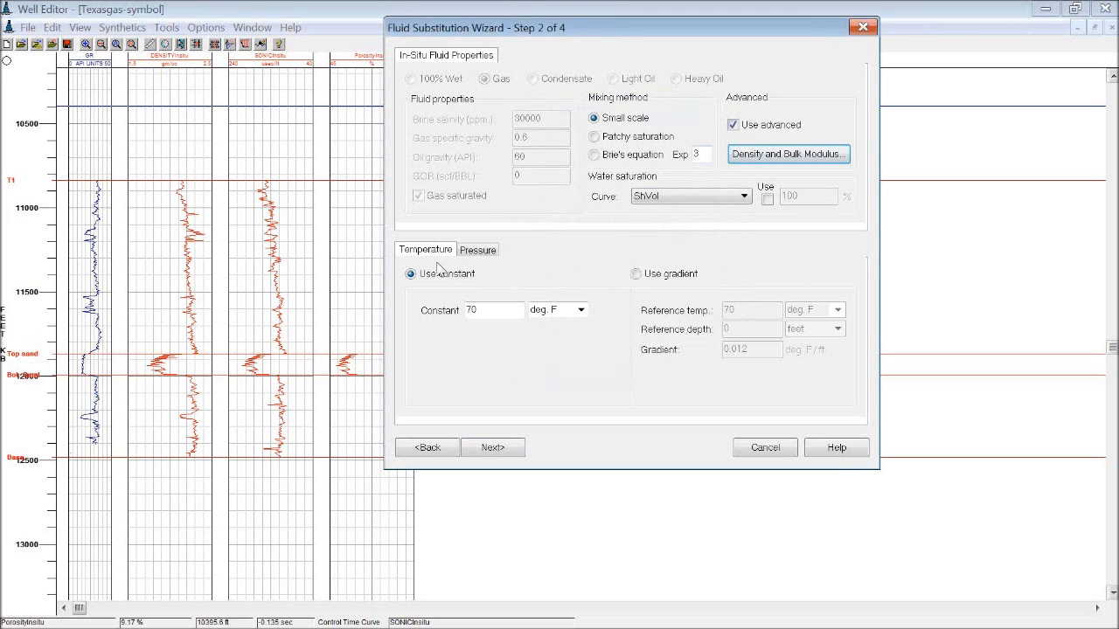
click(490, 251)
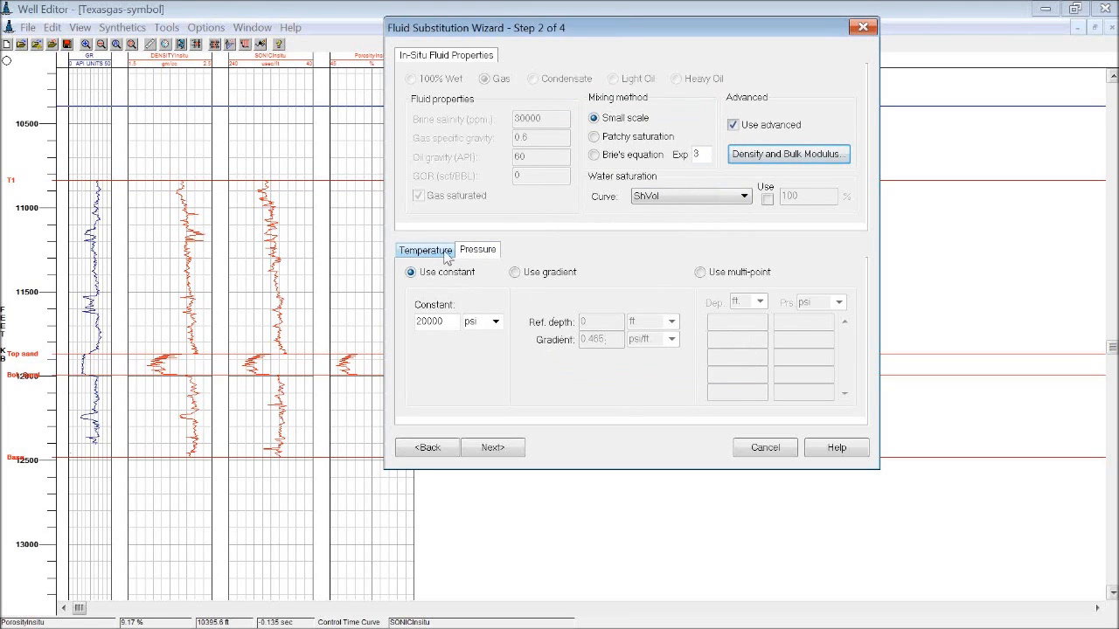
- Continue to the rock properties and set the shale volume curve to ShVol
click(494, 448)
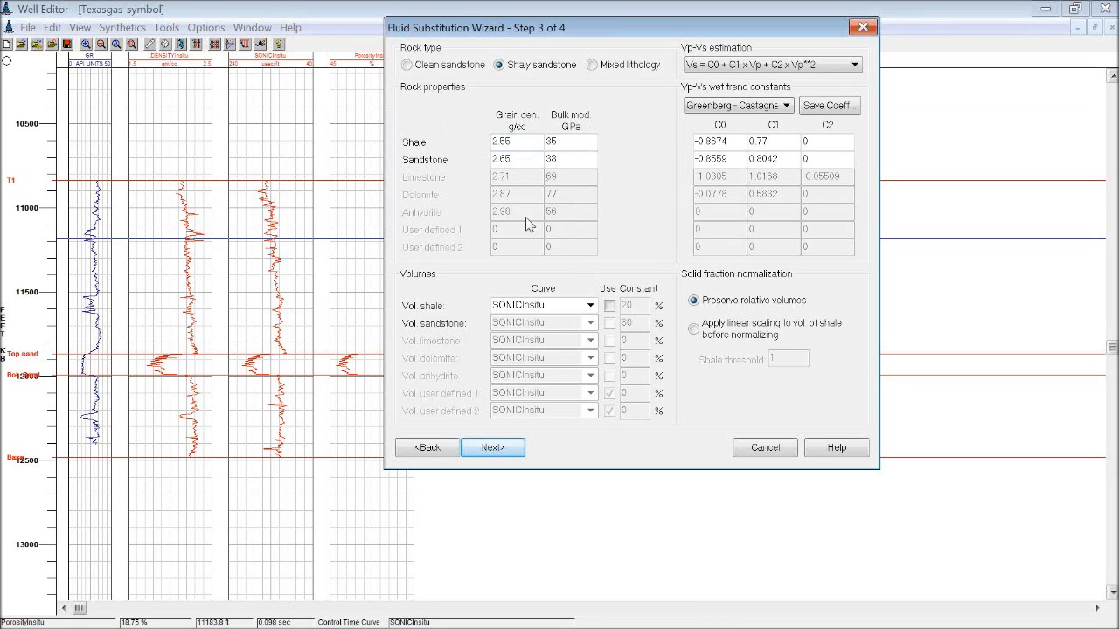
click(591, 306)
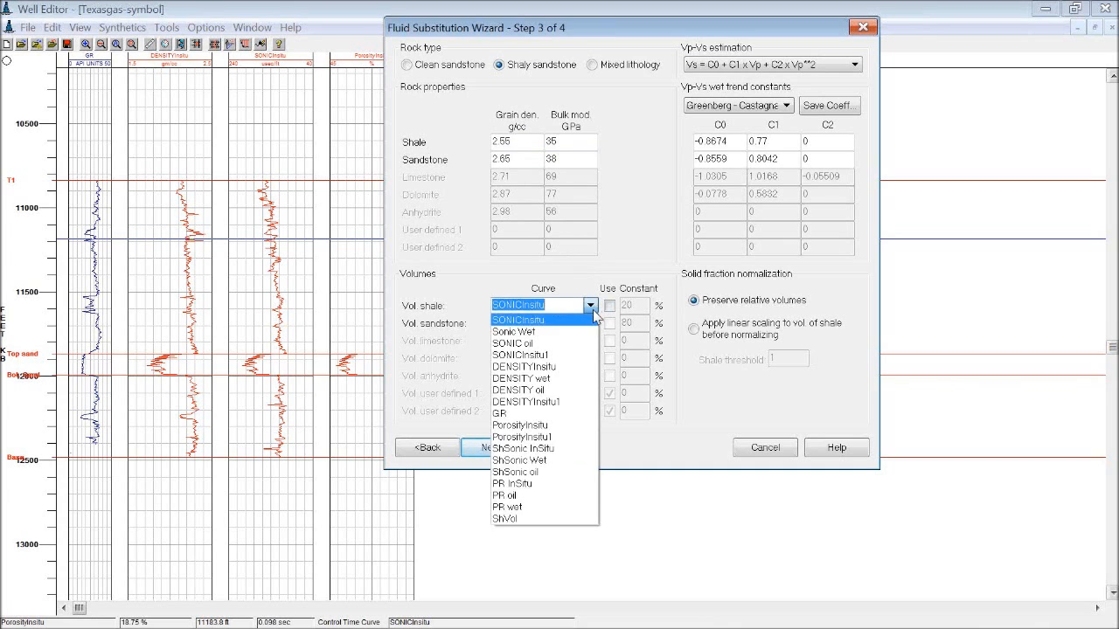
click(536, 518)
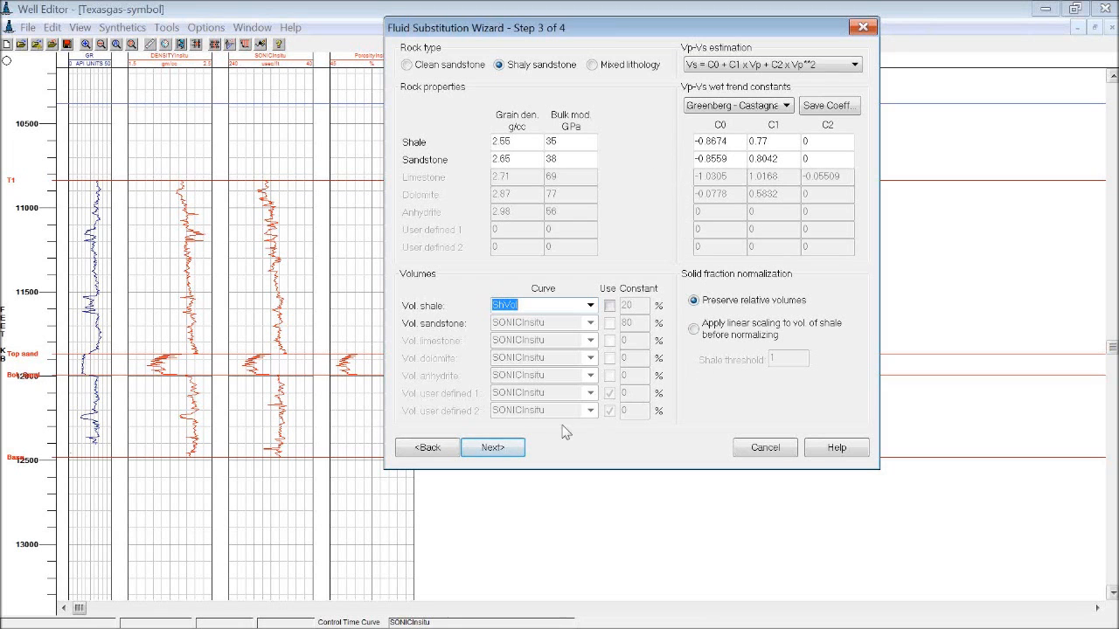
- In the output data, save the in-situ Vs as a separate curve labelled "ShSonic new" instead of updating ShSonic InSitu
click(492, 447)
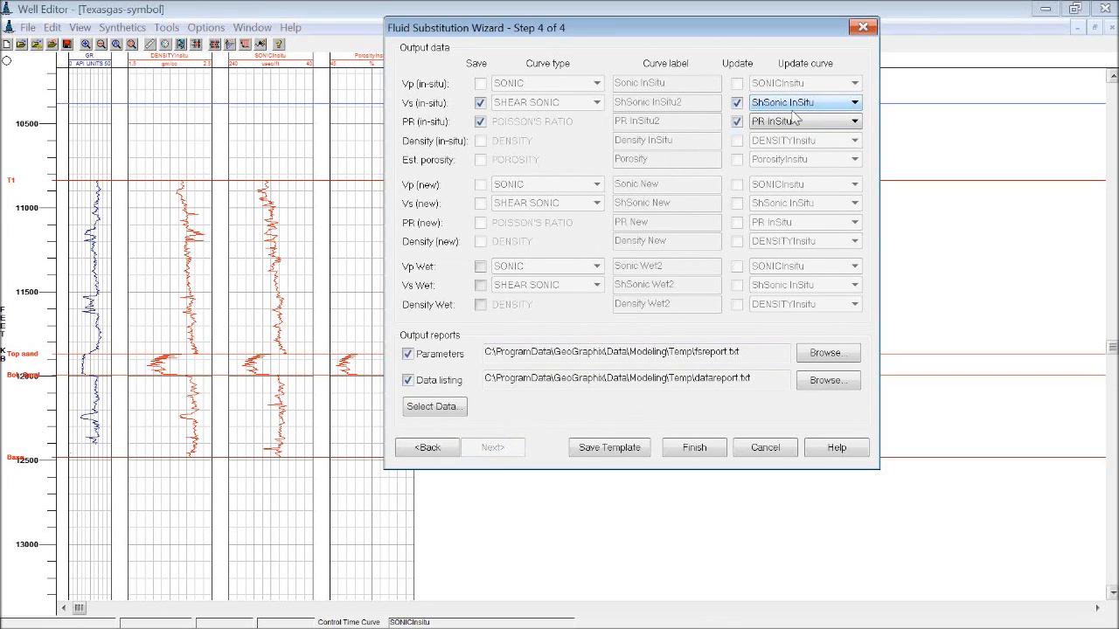
click(736, 103)
drag(683, 103, 658, 105)
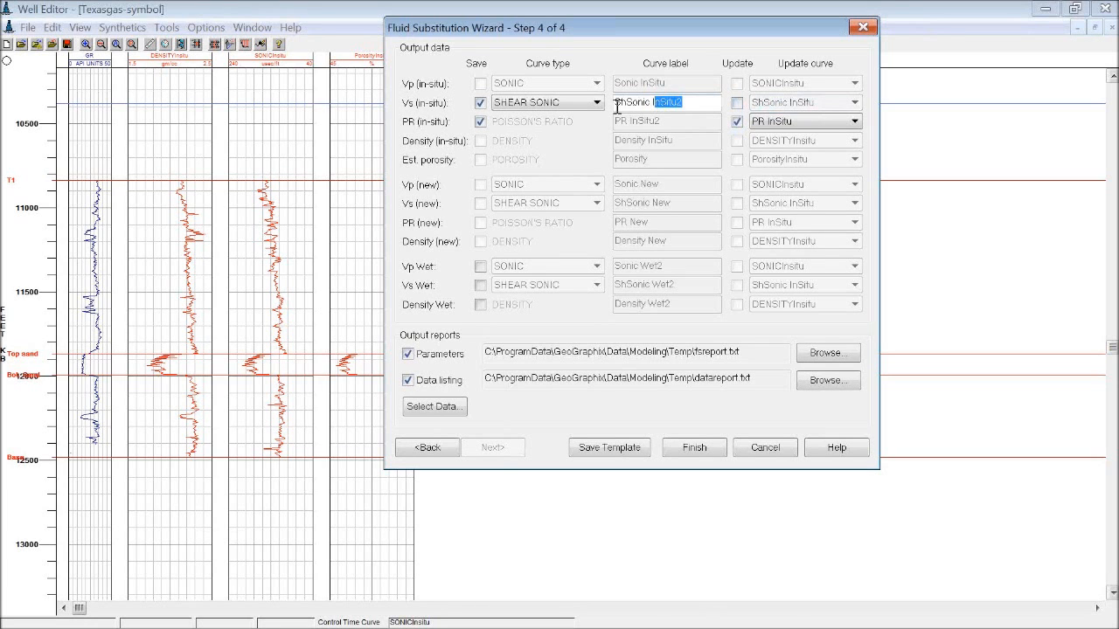
key(BackSpace)
text(new)
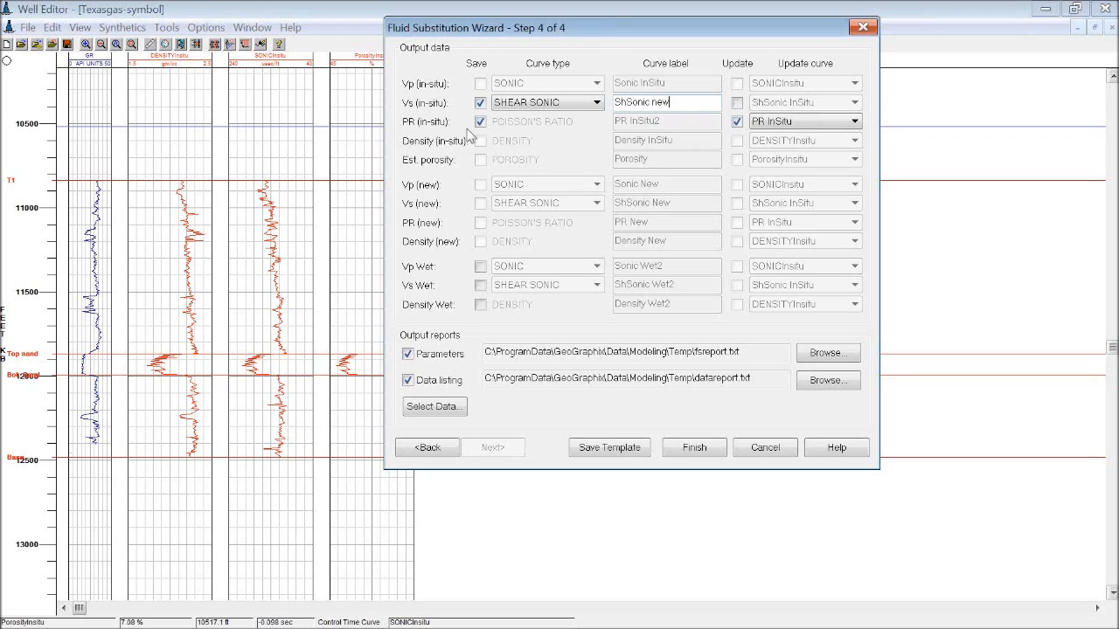
- Turn off updating of the in-situ Poisson's ratio curve and review the data listing components without changing them
click(737, 121)
click(663, 121)
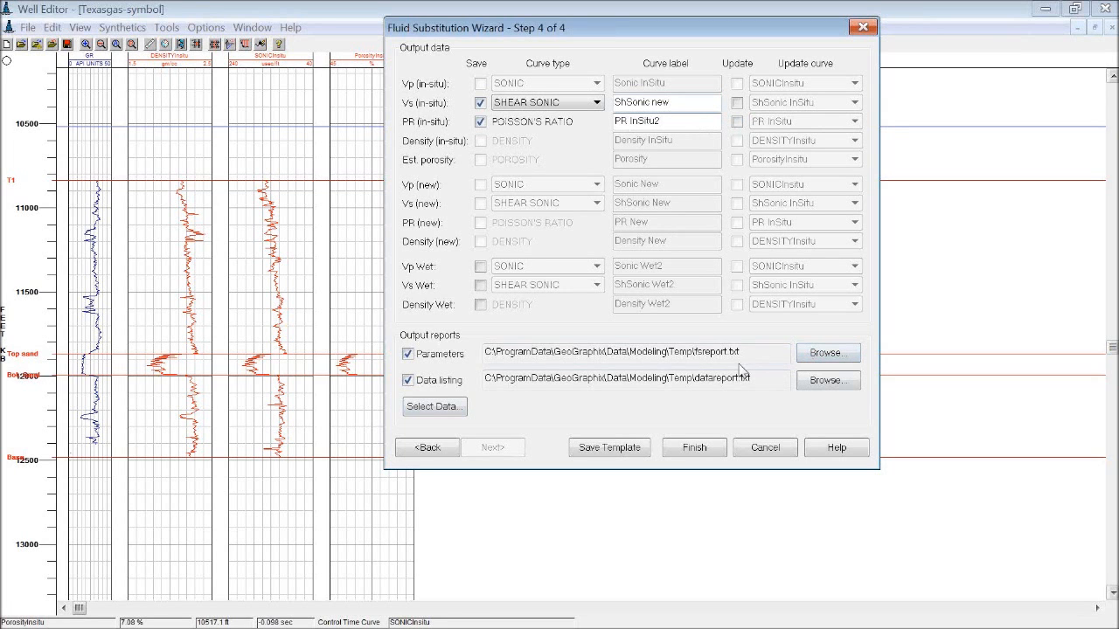
click(459, 408)
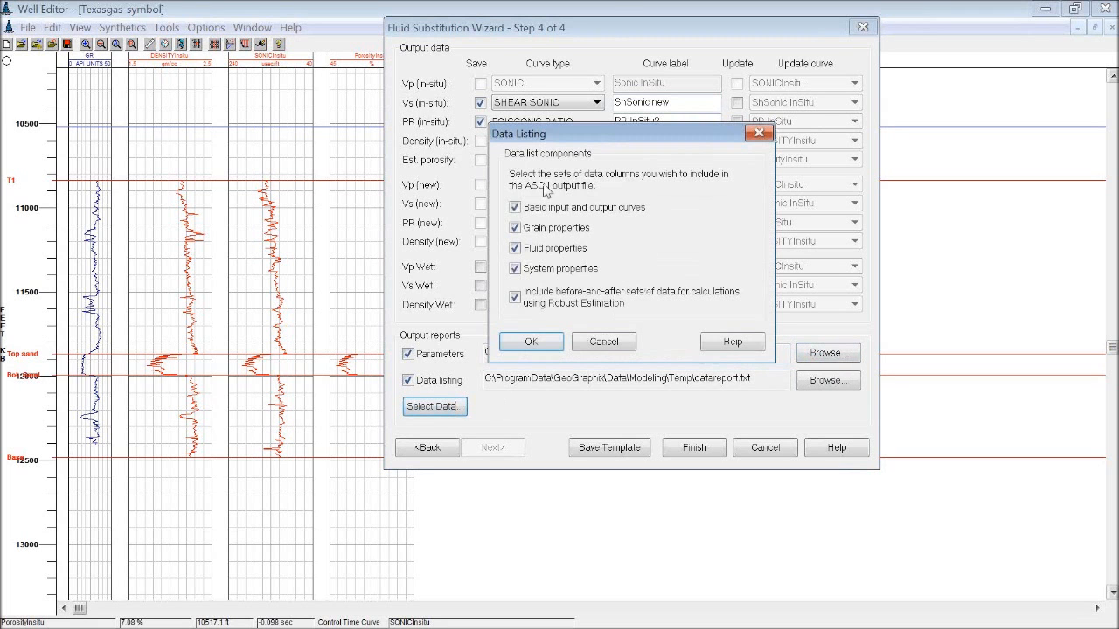
click(603, 341)
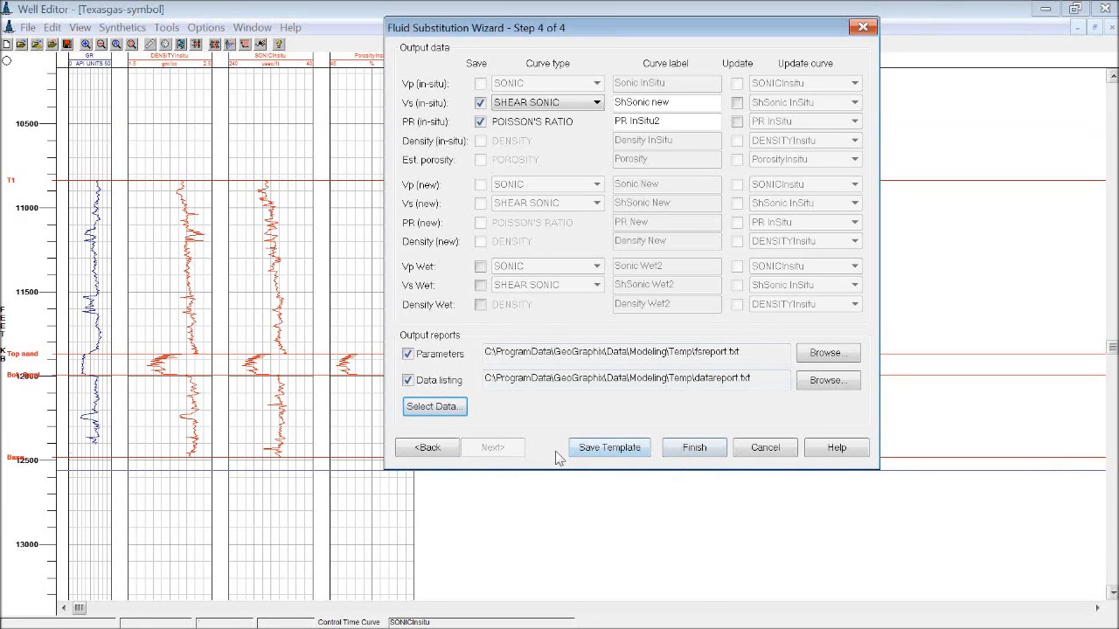
- Return to the first step of the wizard and change the process from Estimate Vs to Fluid substitution
click(437, 449)
click(447, 449)
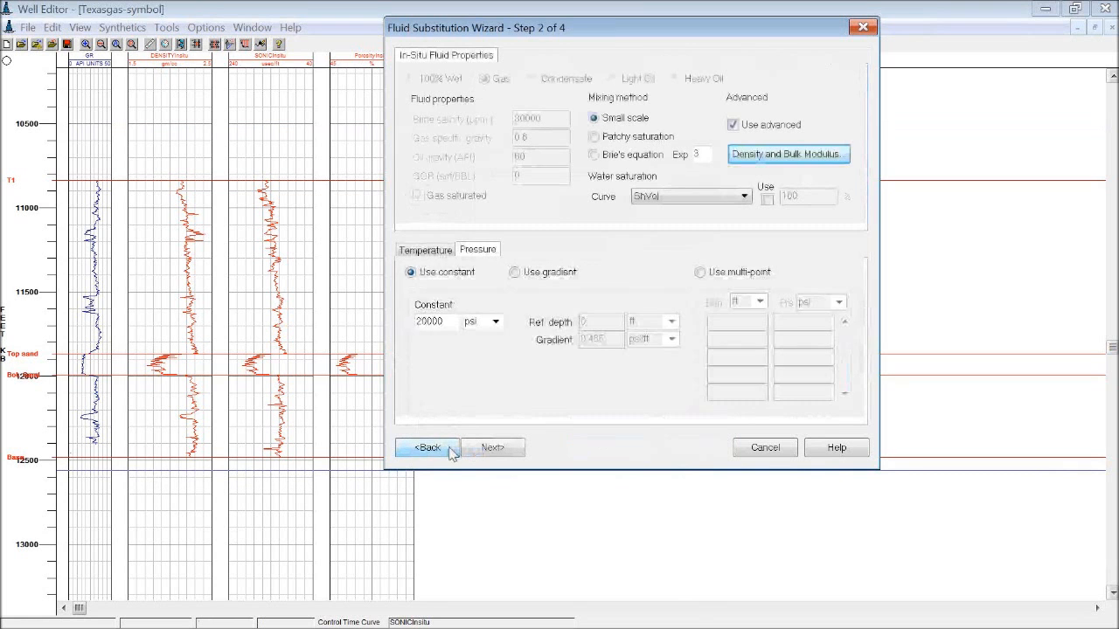
click(450, 448)
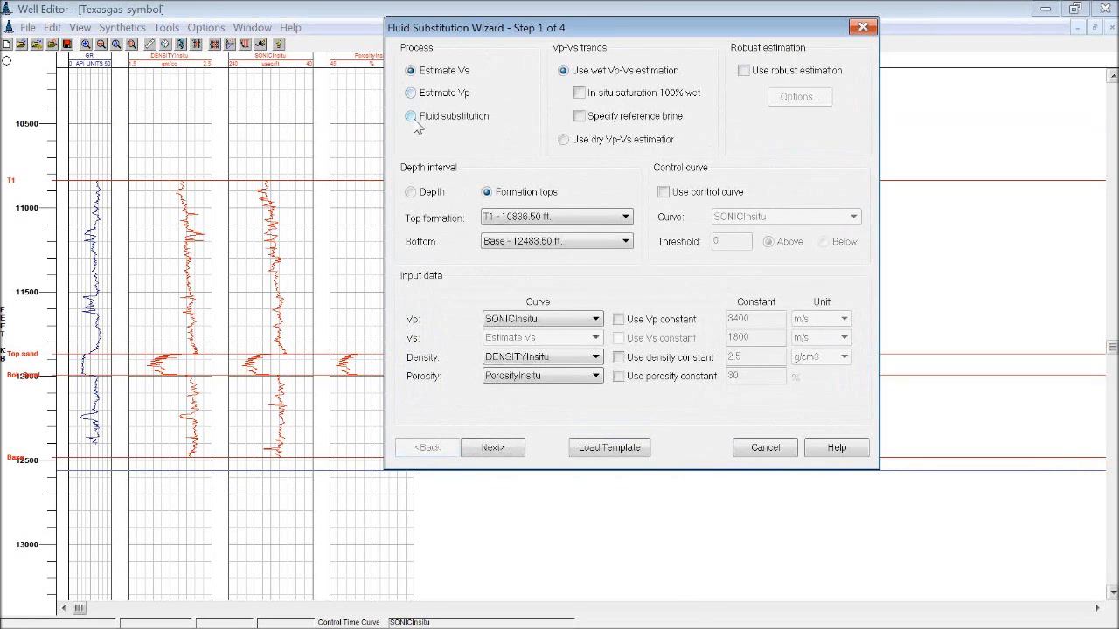
click(410, 117)
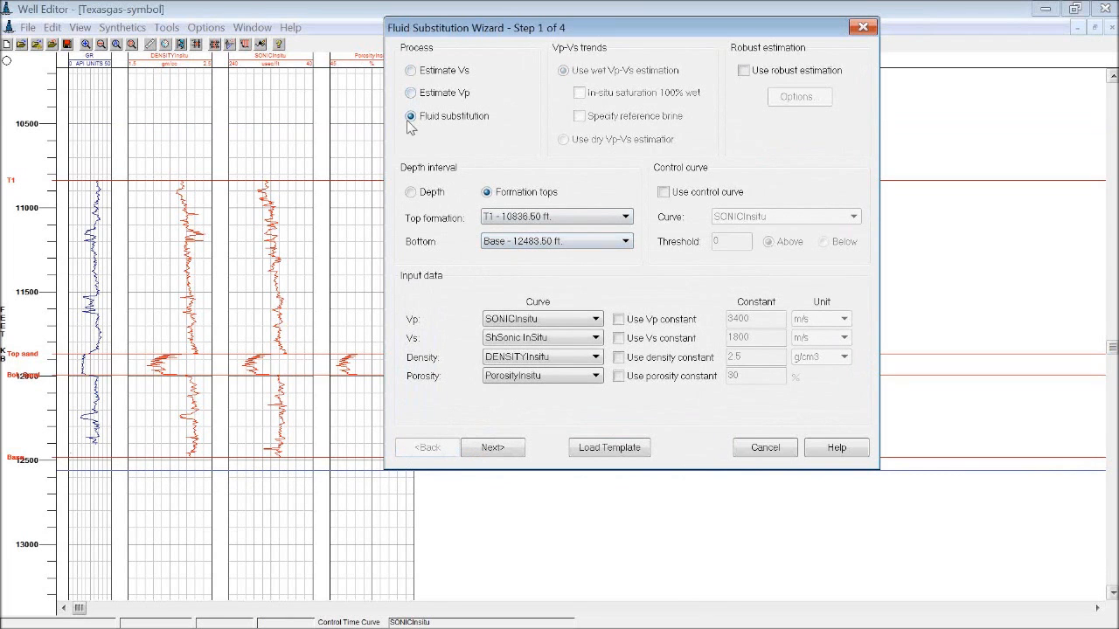
- Examine the in-situ and substitute fluid properties for the fluid substitution and return to the process settings
click(509, 455)
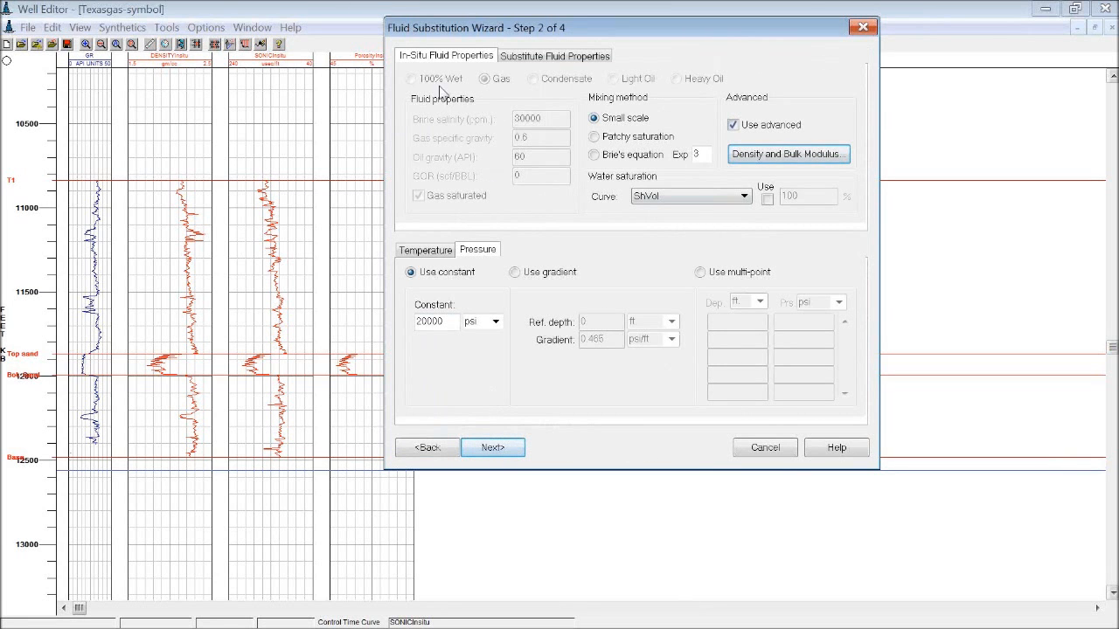
click(540, 57)
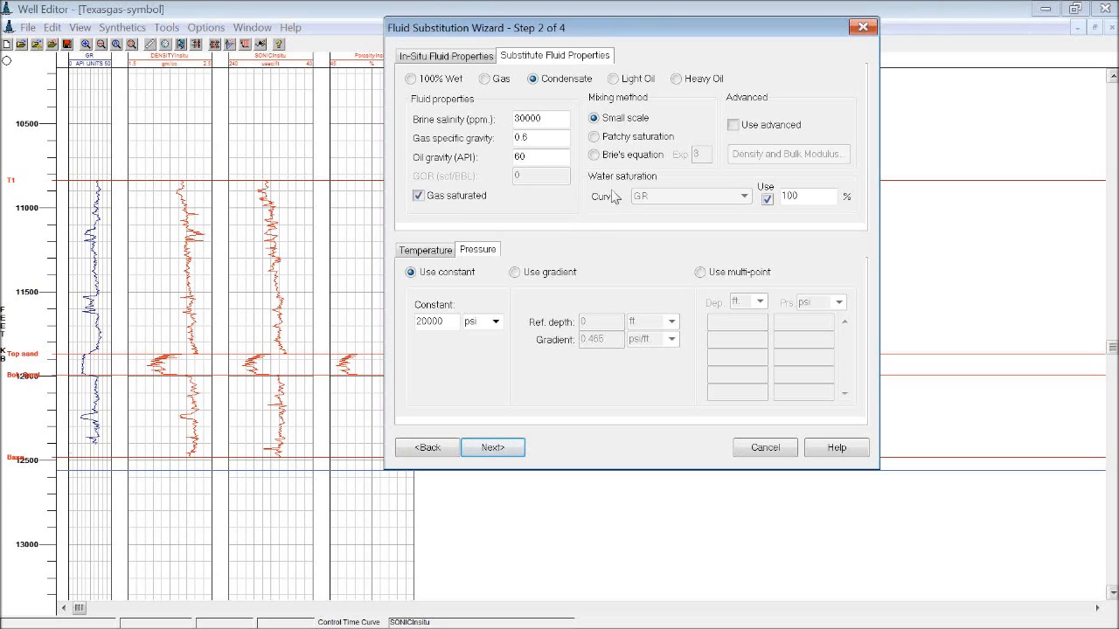
click(426, 447)
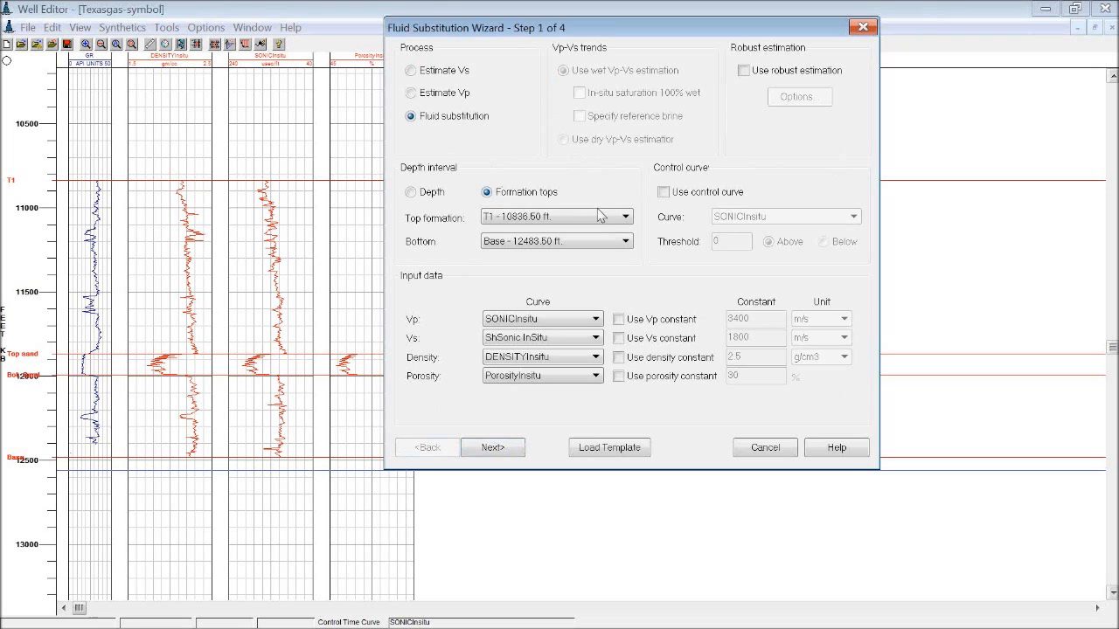
- Enable robust estimation and, in its options, try recalculating in-situ Vp before selecting in-situ Vs again
click(743, 71)
click(792, 100)
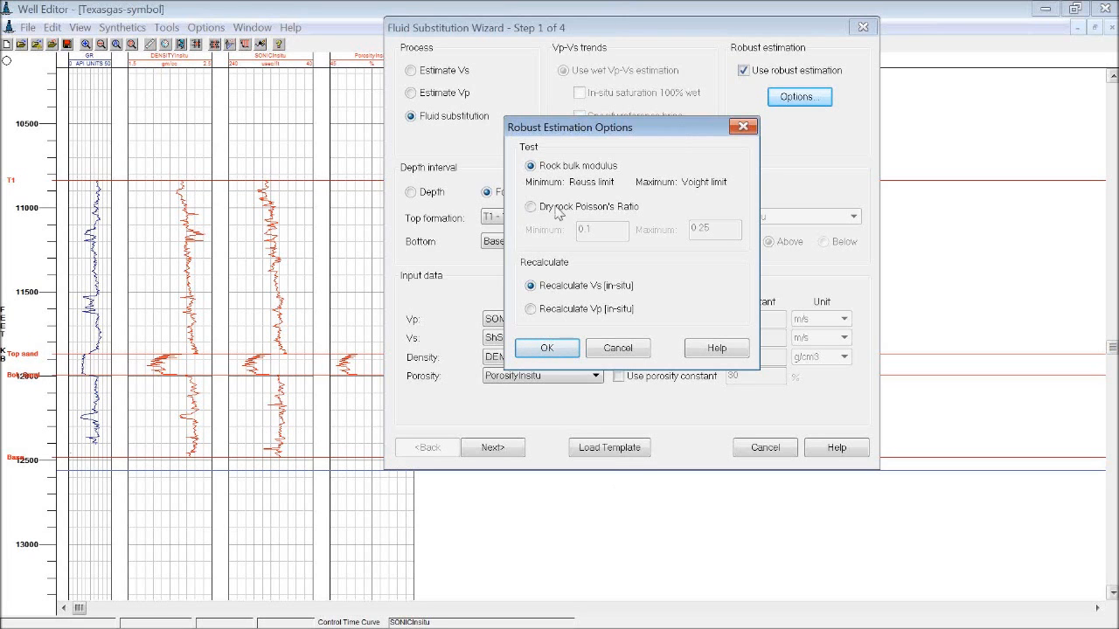
click(532, 309)
click(536, 287)
click(531, 309)
click(532, 287)
- Read the help on robust estimation and recalculating in-situ Vs, and cancel both the options and the wizard
click(715, 350)
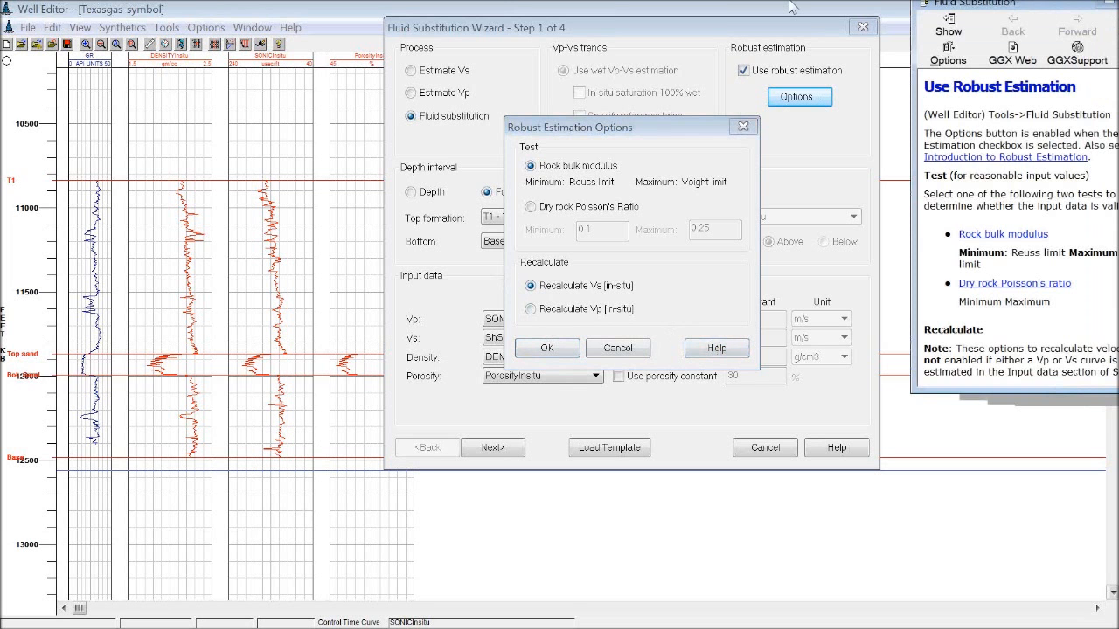
drag(791, 7, 621, 41)
drag(828, 436, 1015, 592)
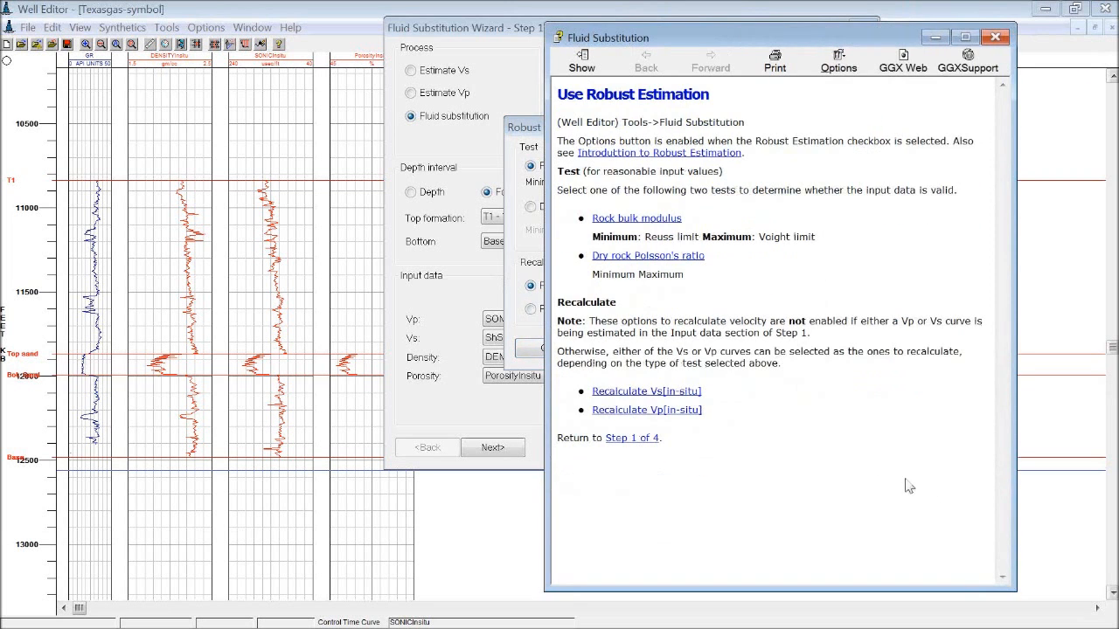
click(651, 391)
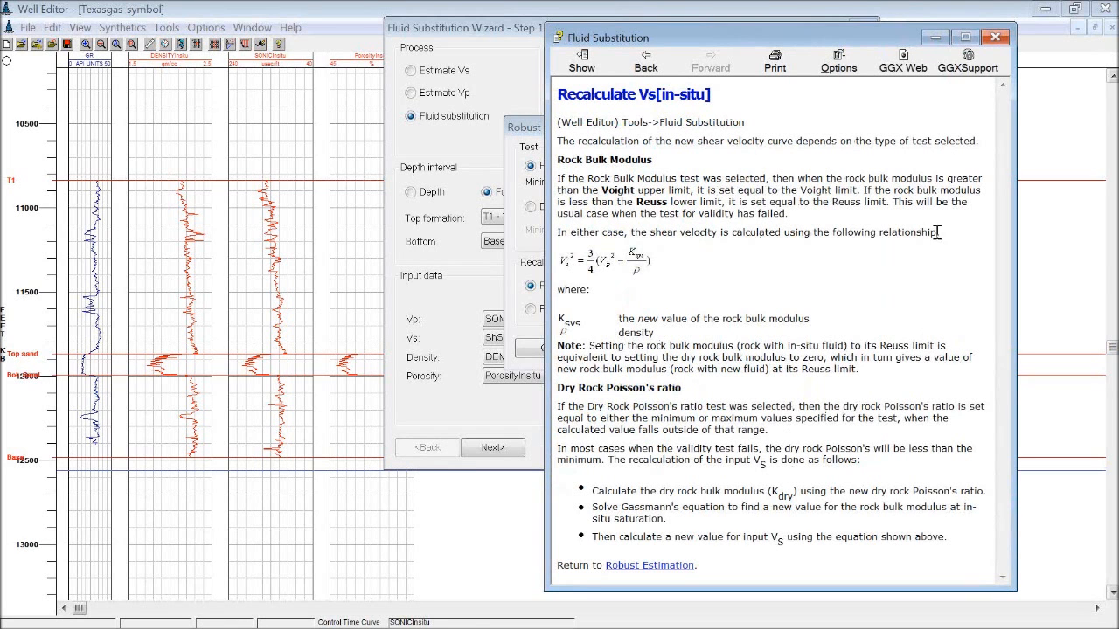
click(994, 38)
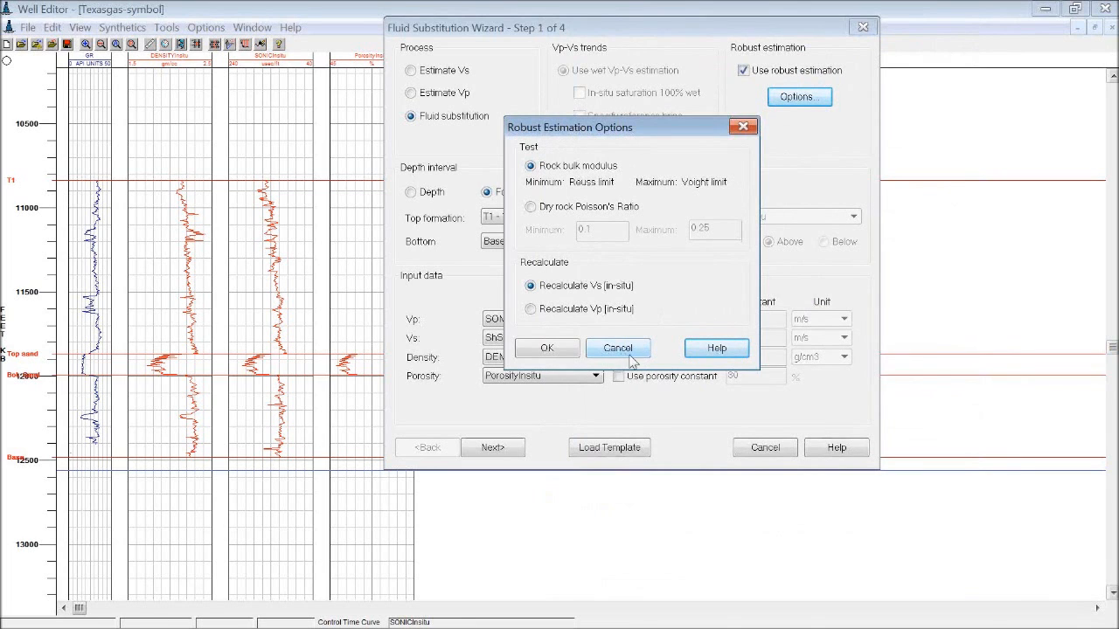
click(637, 351)
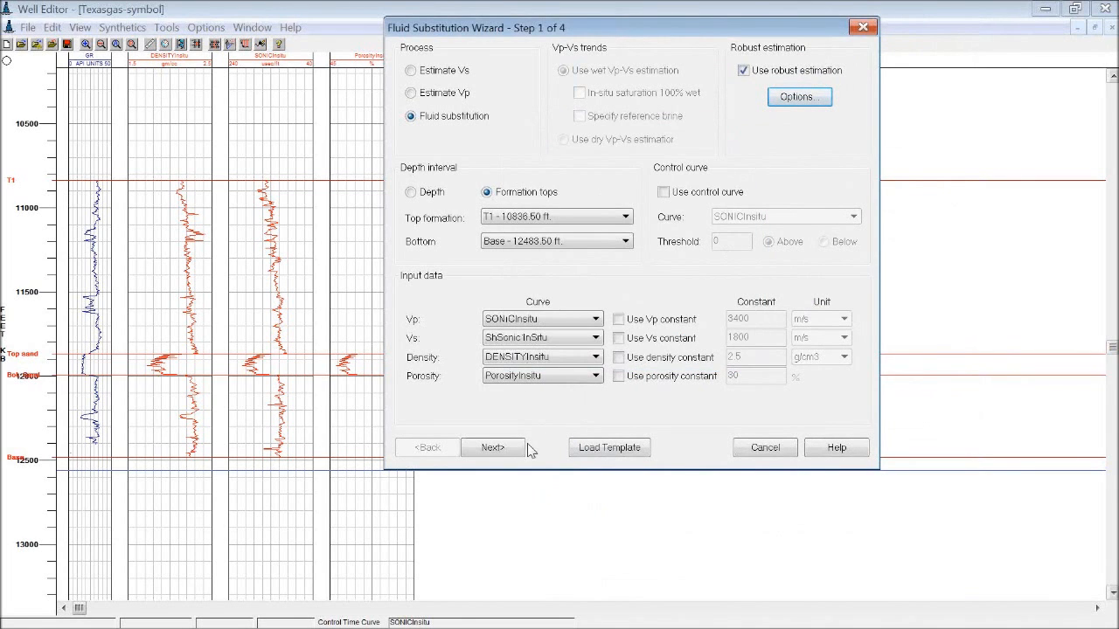
click(763, 449)
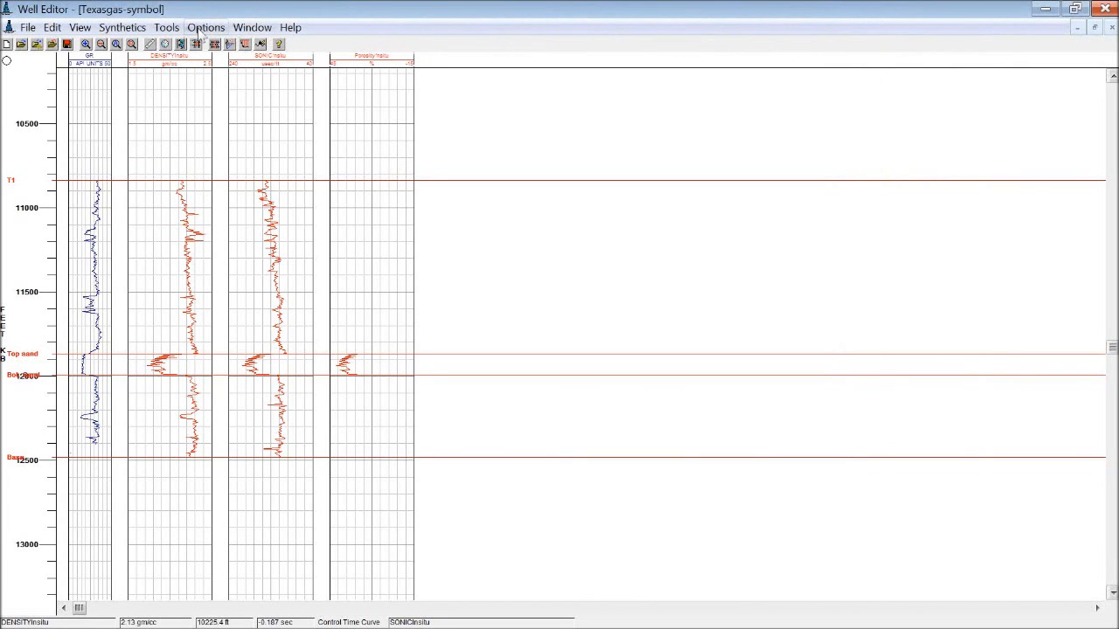
- Switch to the Texasgas well window and show its Poisson's ratio, sonic, shear sonic, density and porosity tracks
click(218, 29)
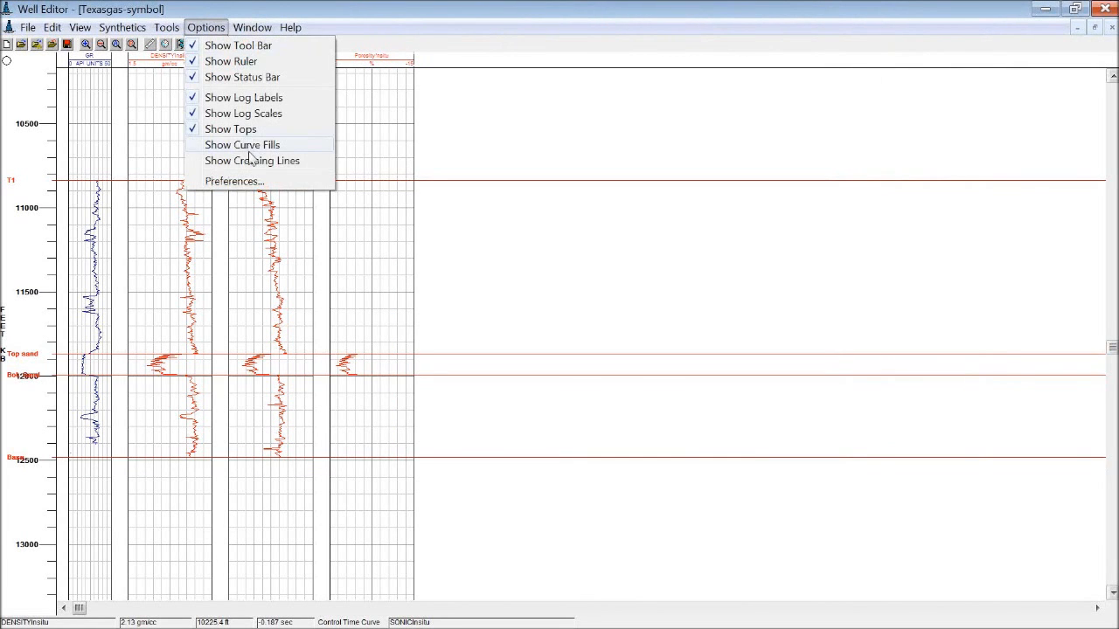
mouse_move(251, 27)
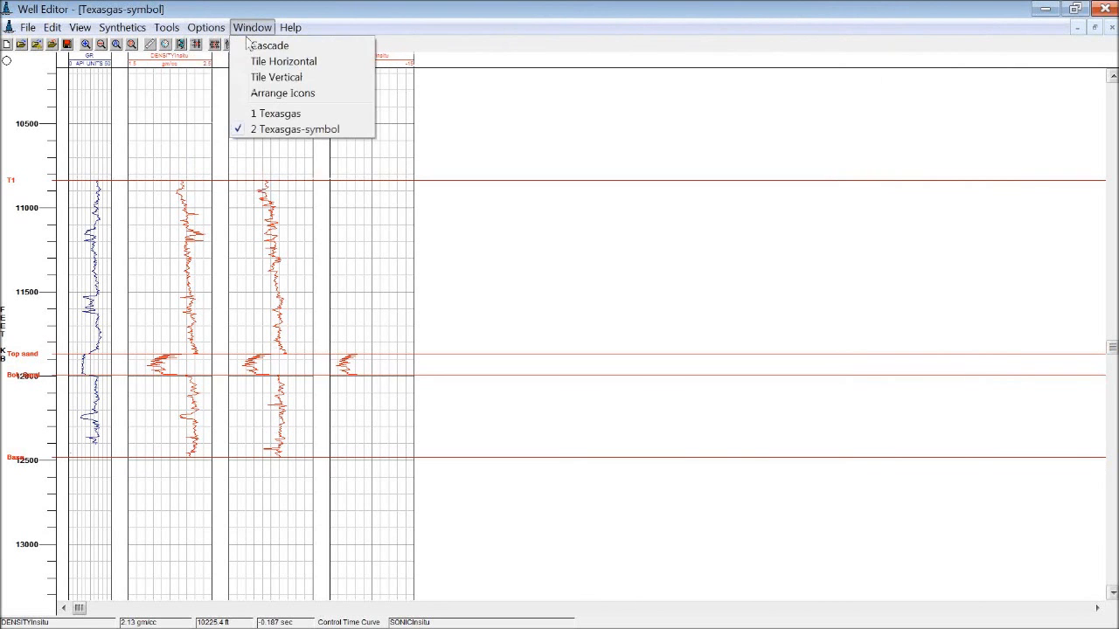
click(267, 114)
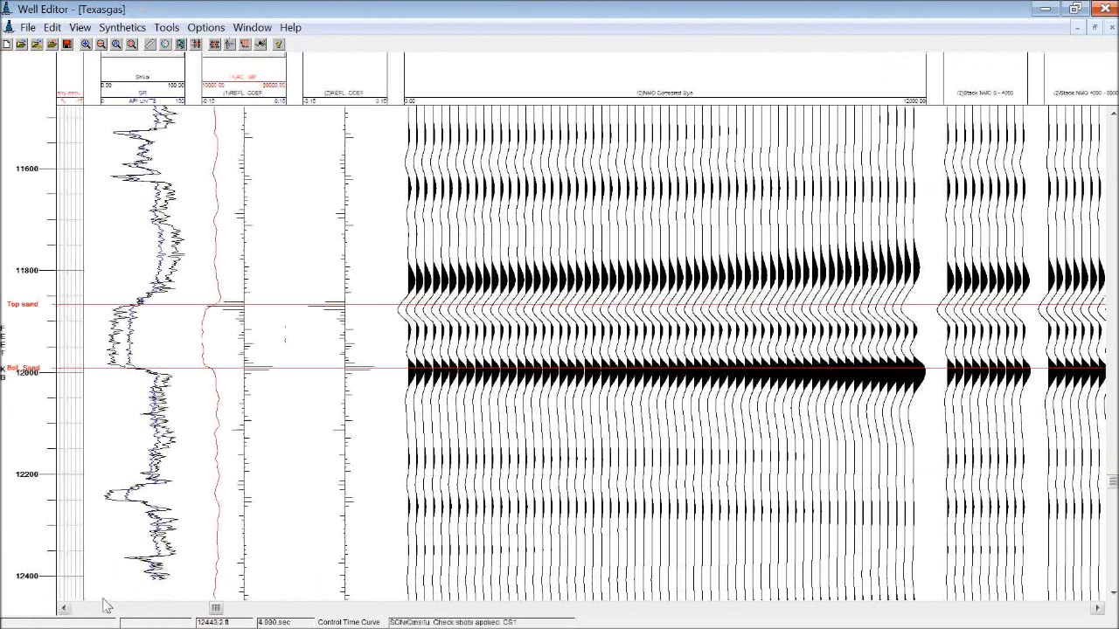
click(64, 607)
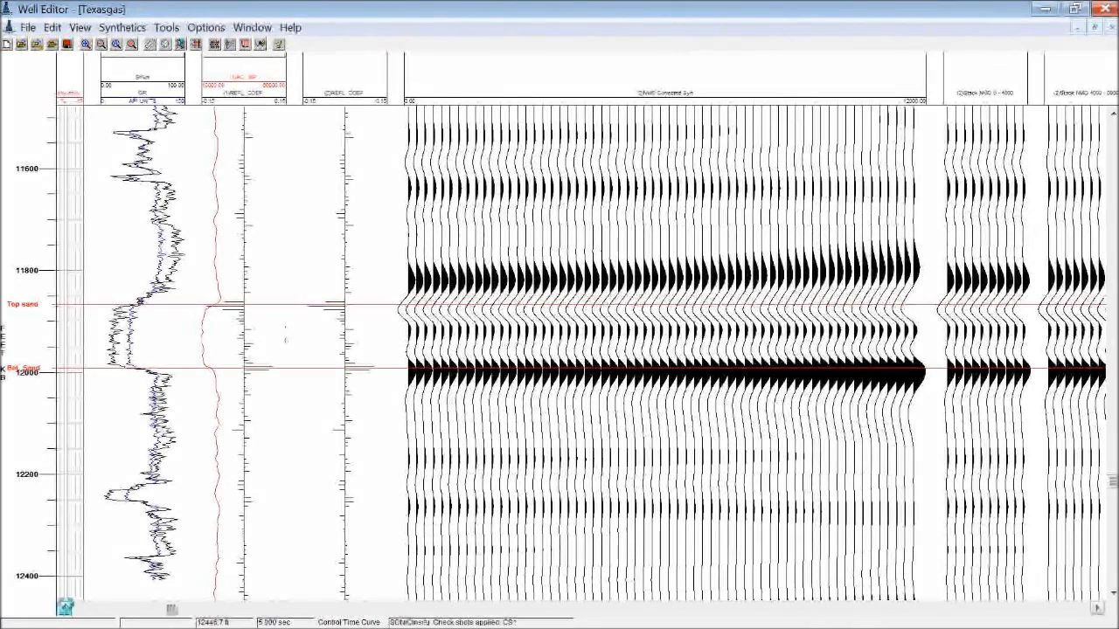
click(65, 608)
click(65, 607)
click(66, 607)
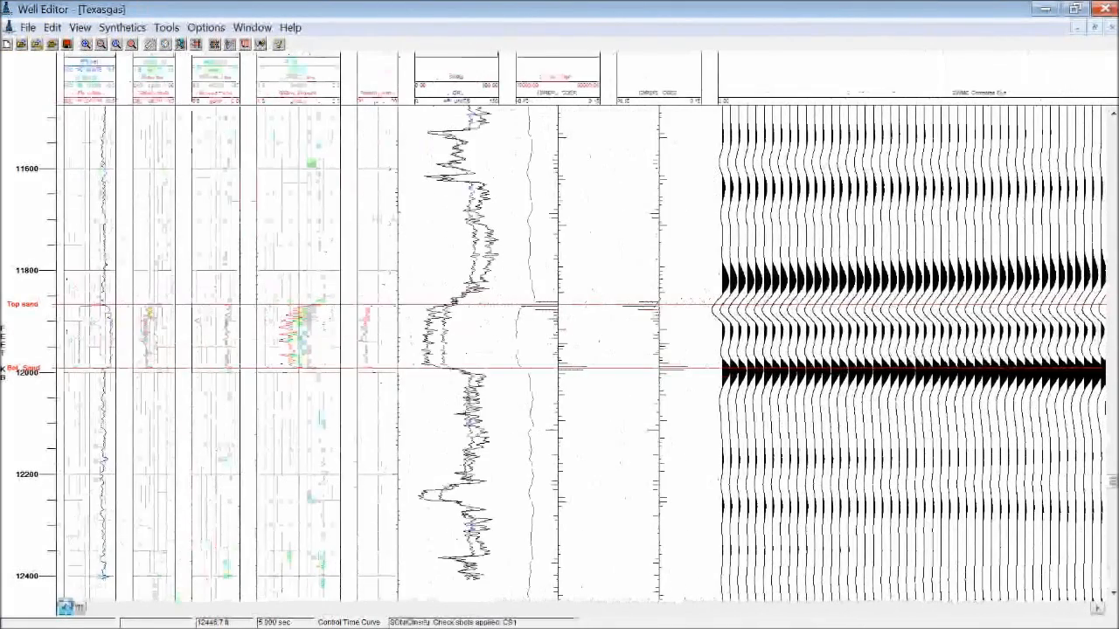
click(65, 608)
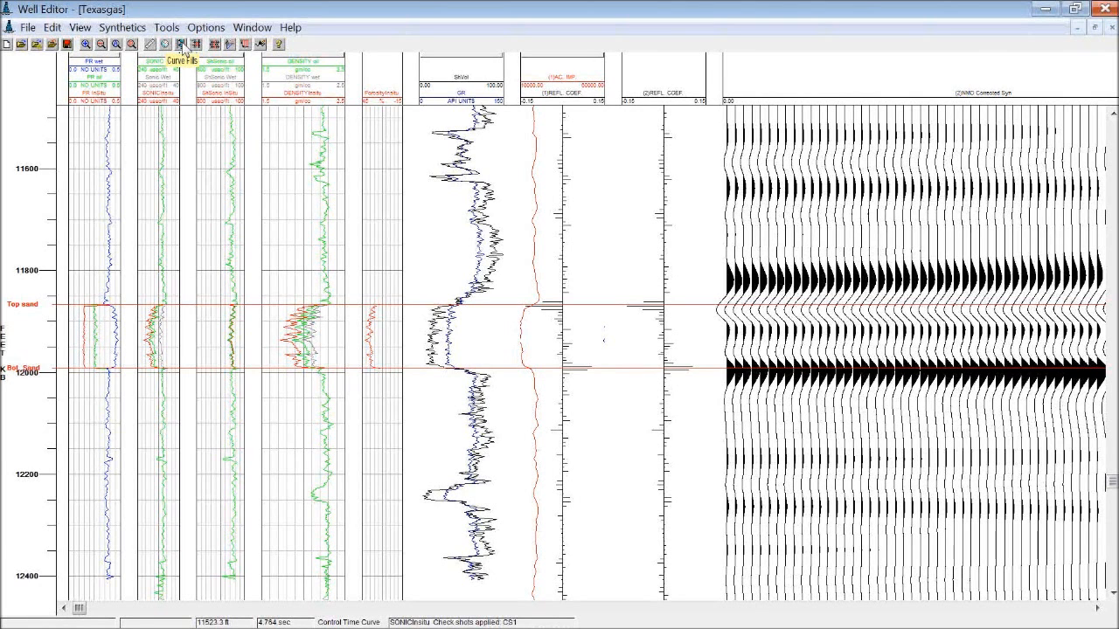
- Start an AVO/AVA synthetic and review its sonic, density and Poisson's ratio curve selections without changing them
click(125, 31)
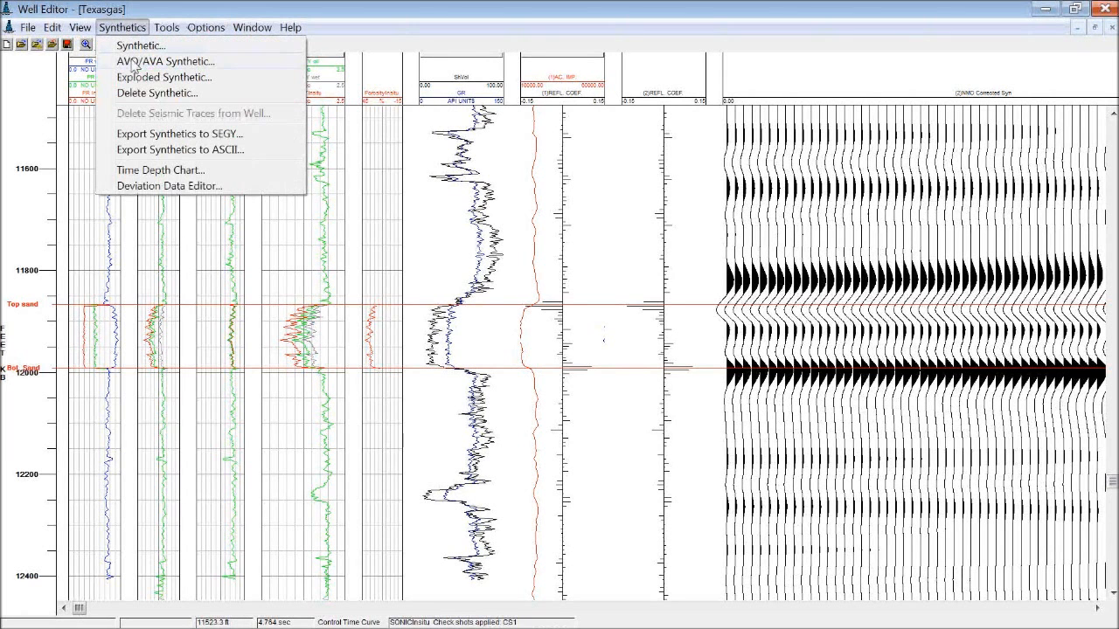
click(133, 62)
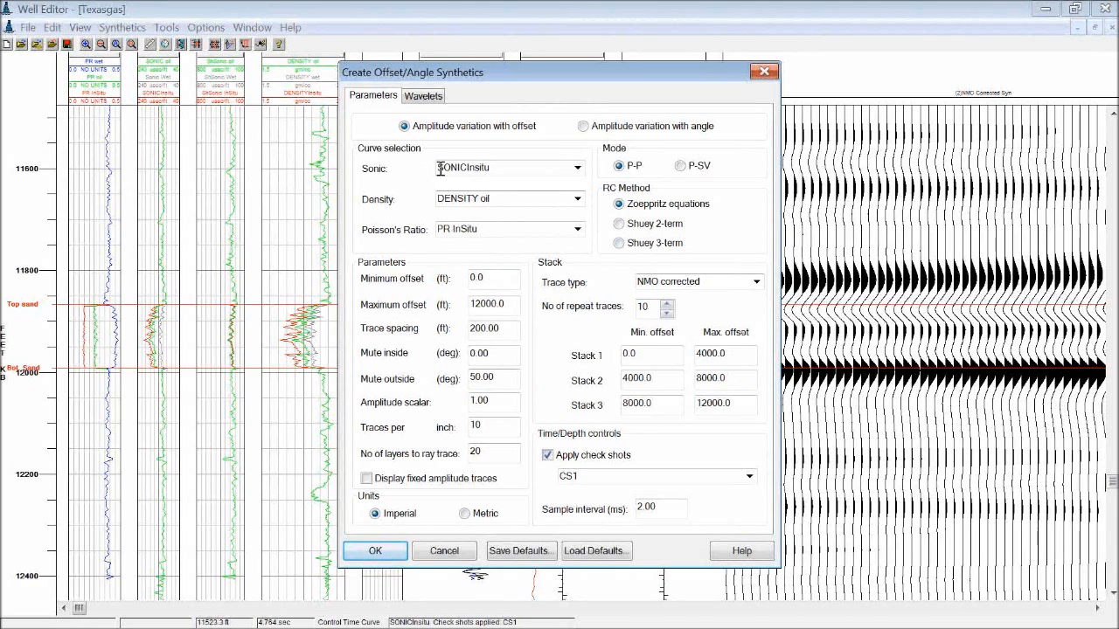
click(584, 168)
click(578, 168)
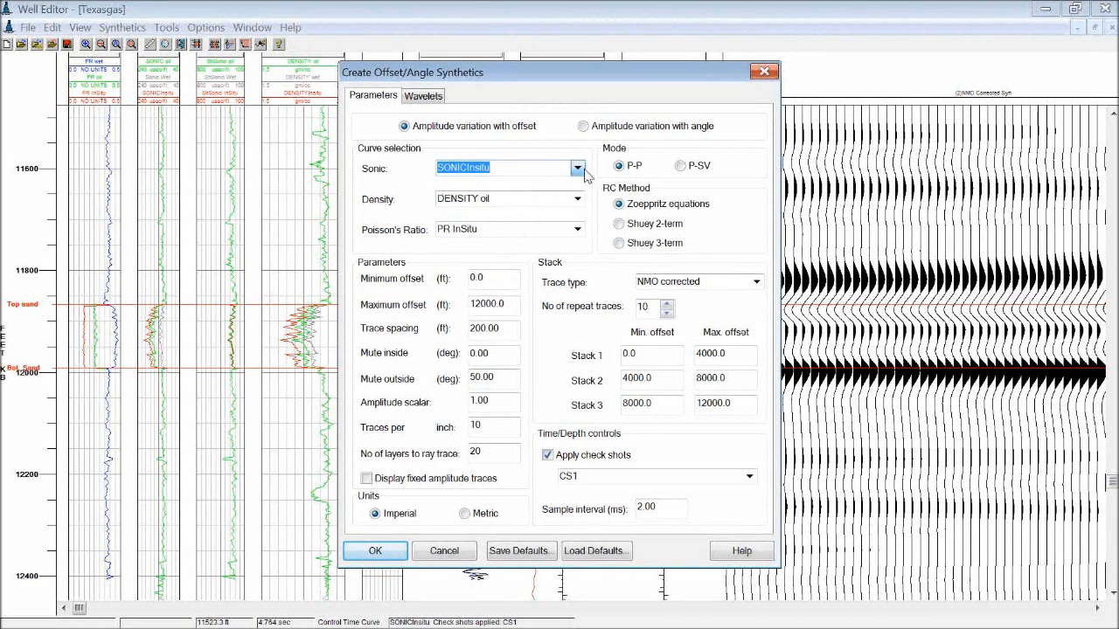
click(577, 199)
click(577, 200)
click(578, 229)
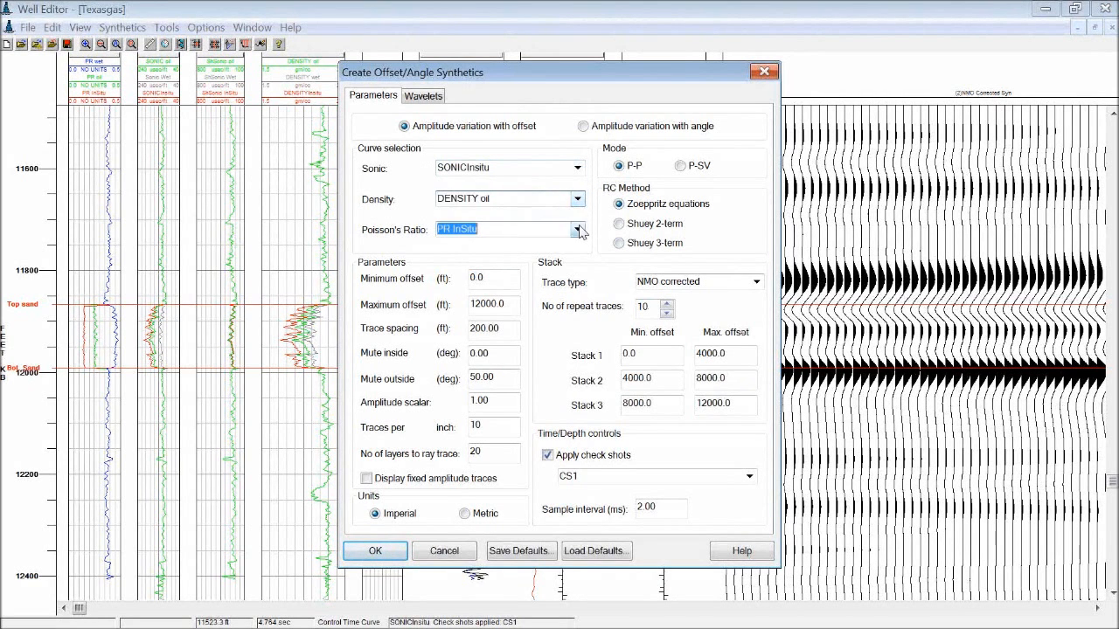
click(578, 229)
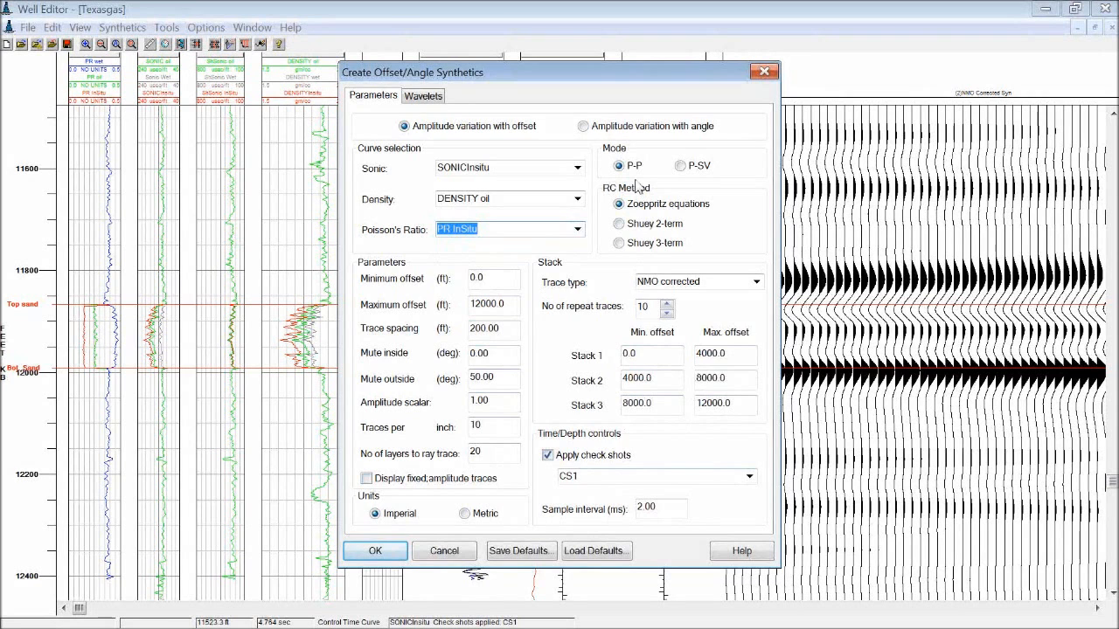
- Review the available wavelet types and the Ricker parameters, and close the synthetic setup without creating anything
click(423, 97)
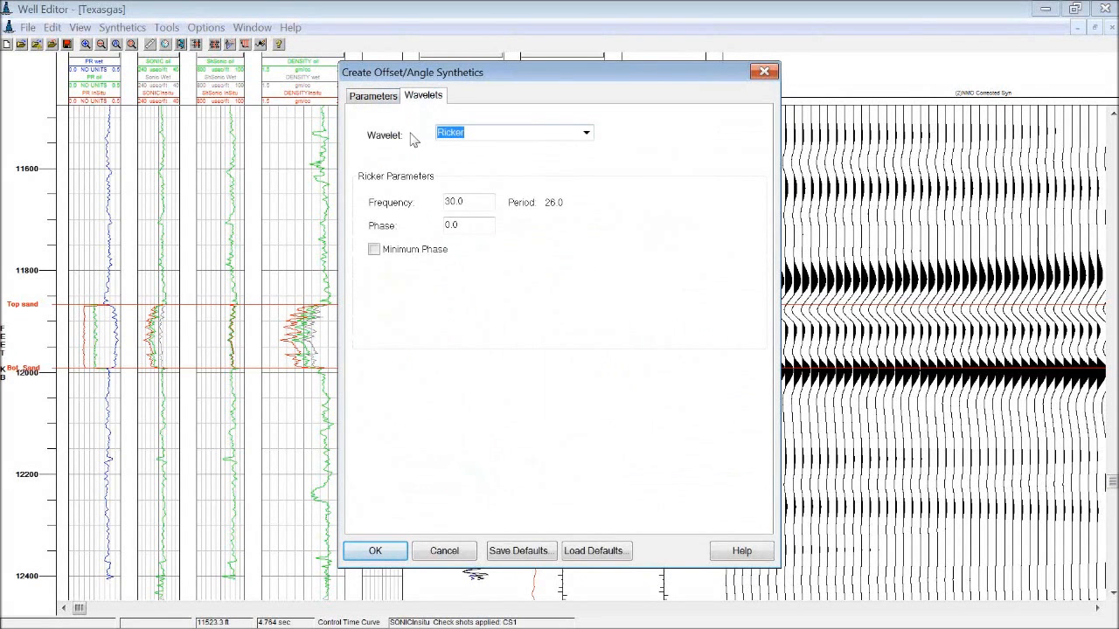
click(588, 136)
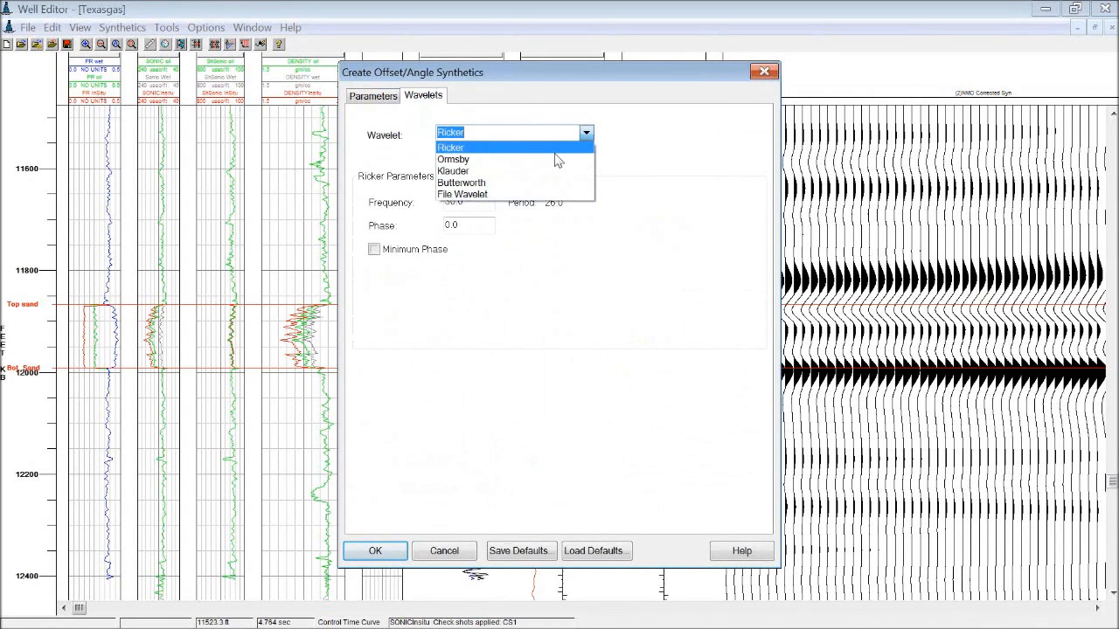
click(709, 190)
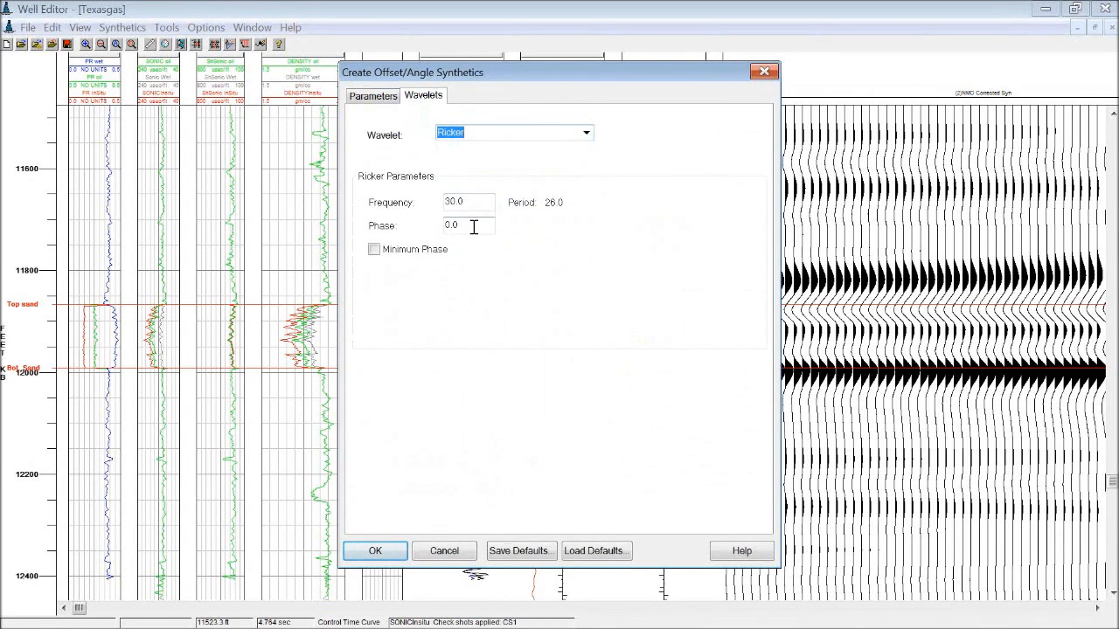
click(764, 72)
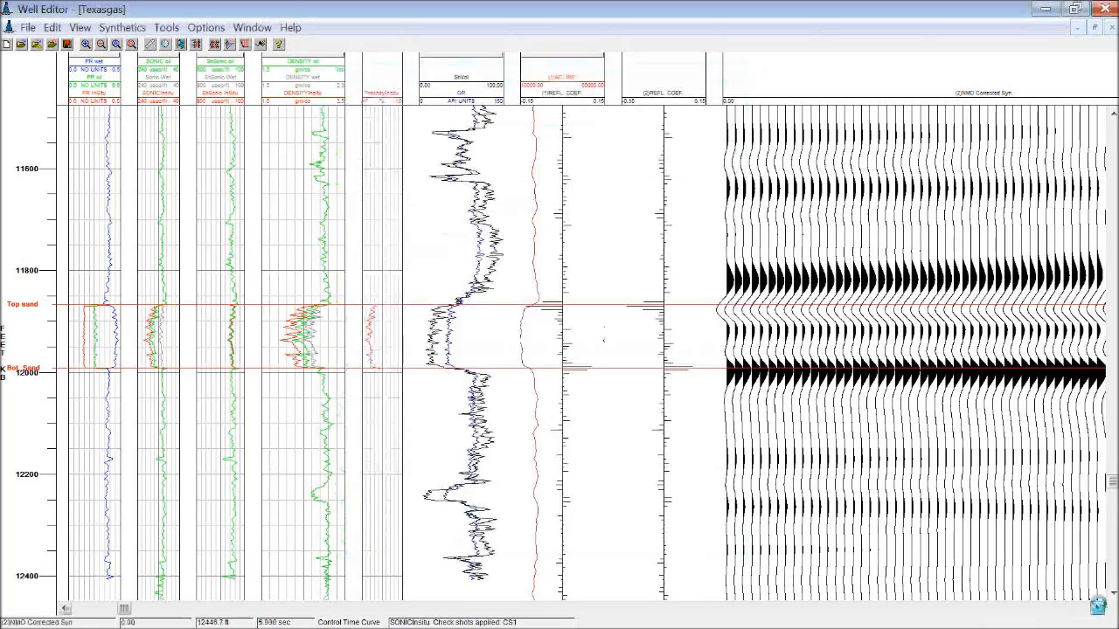
- Examine the existing NMO-corrected synthetics and their offset-range stacks around Top sand and Bot_Sand
click(1099, 607)
click(1099, 608)
click(1098, 607)
click(1098, 608)
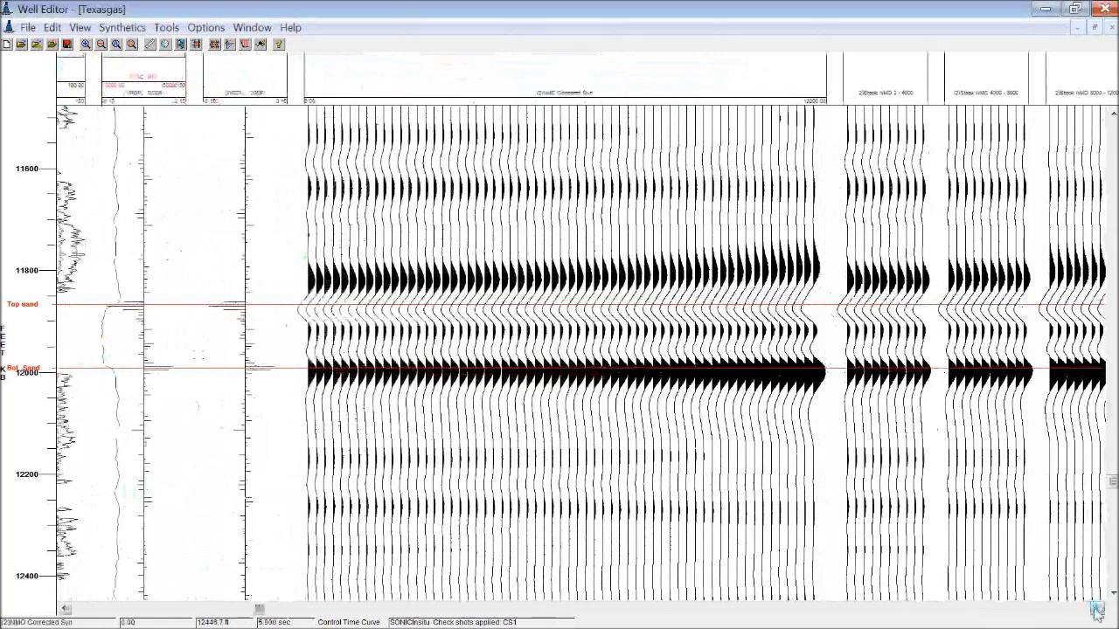
click(1098, 608)
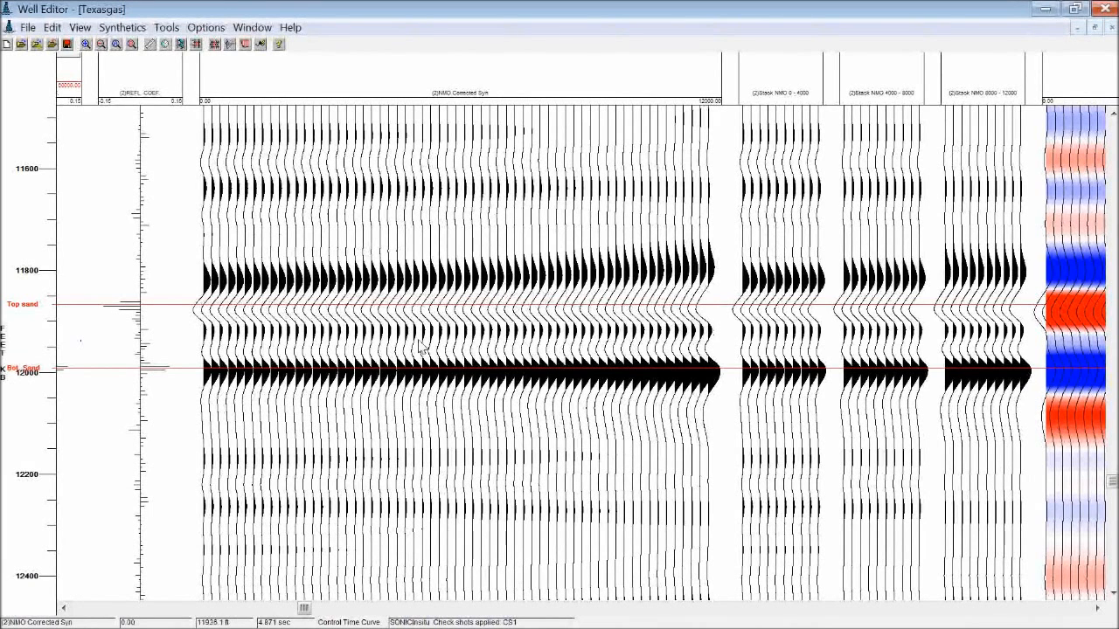
click(1097, 610)
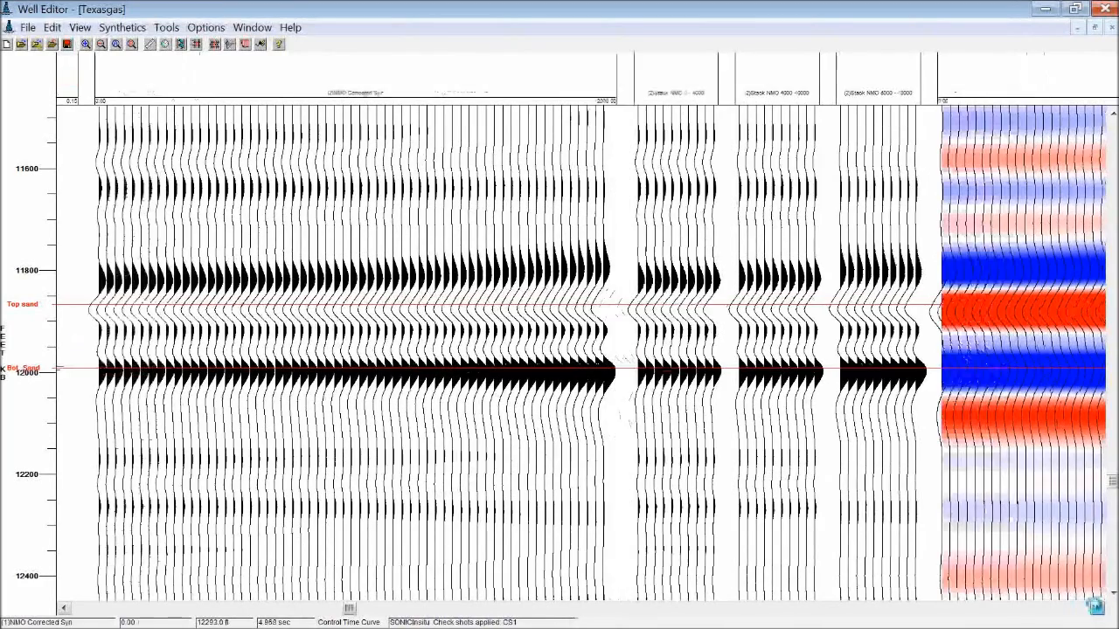
click(1097, 610)
click(1097, 611)
click(1097, 610)
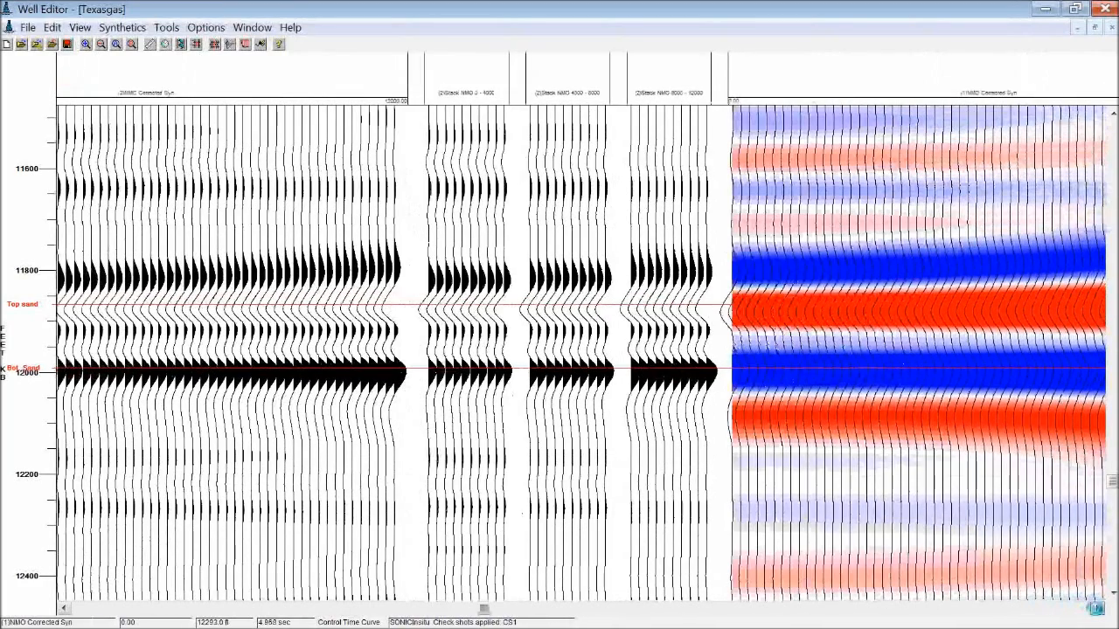
click(1097, 610)
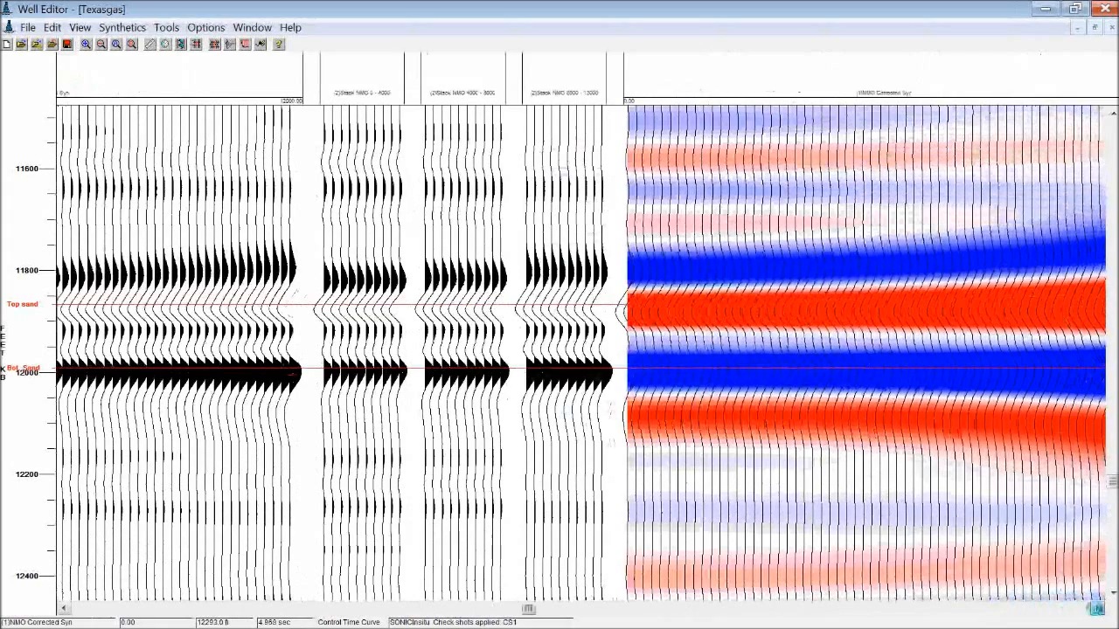
click(1097, 610)
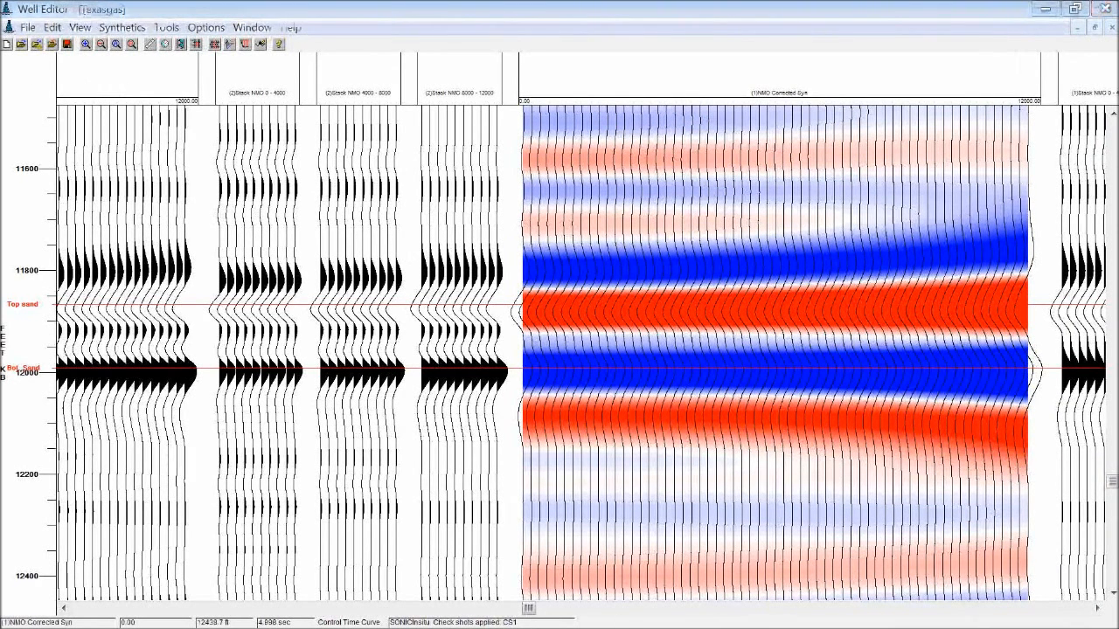
drag(1059, 117, 1118, 52)
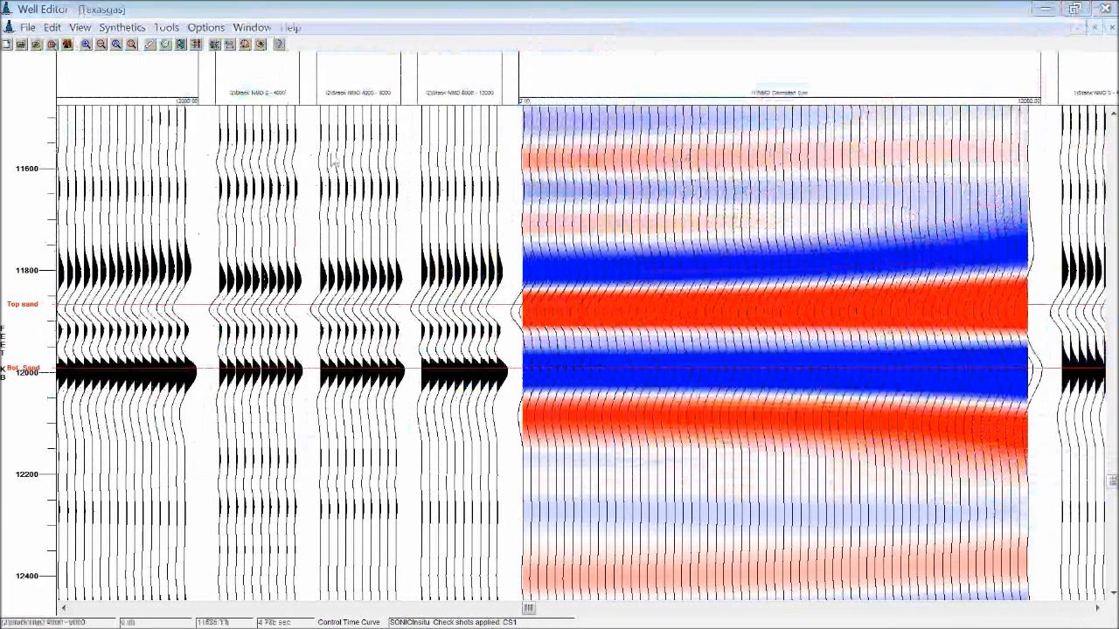
- Create an amplitude-variation-with-offset synthetic from the Sonic Wet, DENSITY wet and PR wet curves, accepting deletion of the previous synthetics
click(128, 26)
click(139, 68)
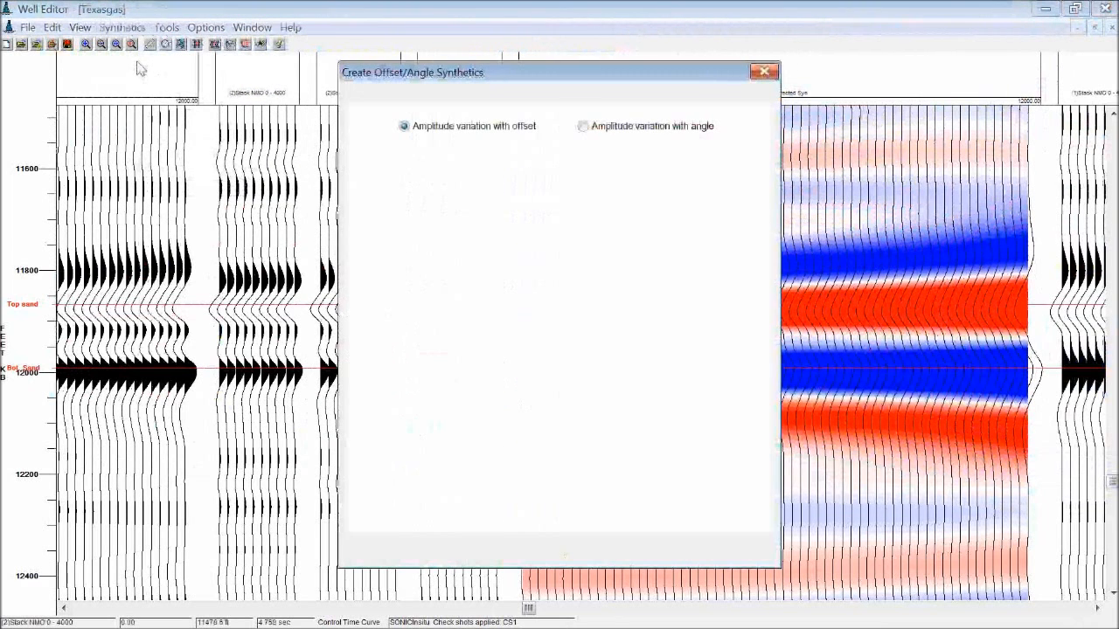
click(577, 168)
click(512, 206)
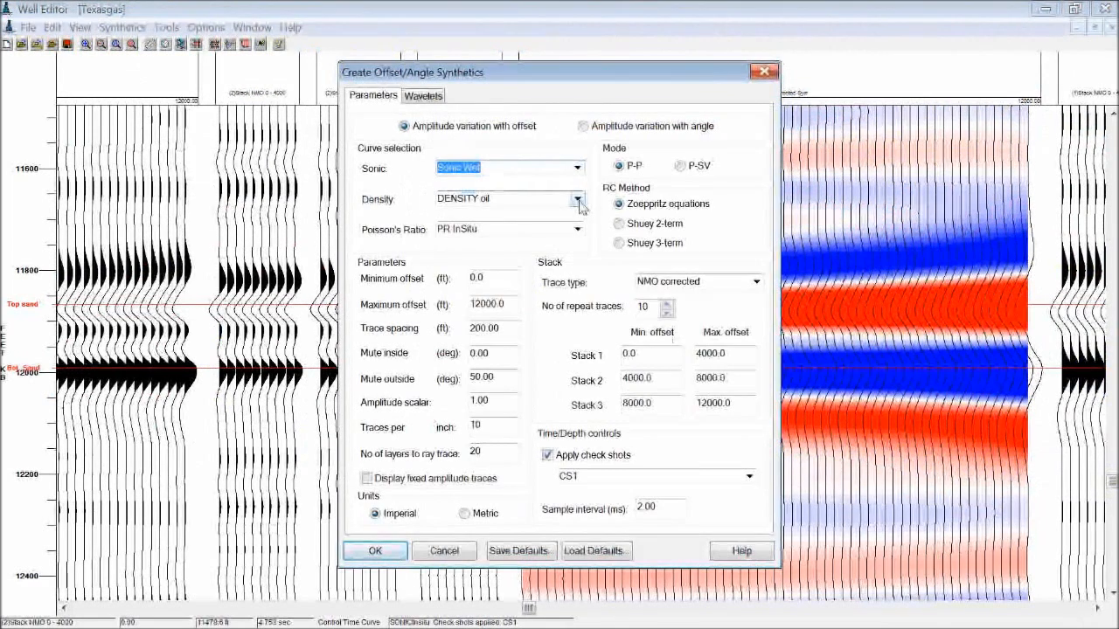
click(513, 199)
click(572, 229)
click(575, 229)
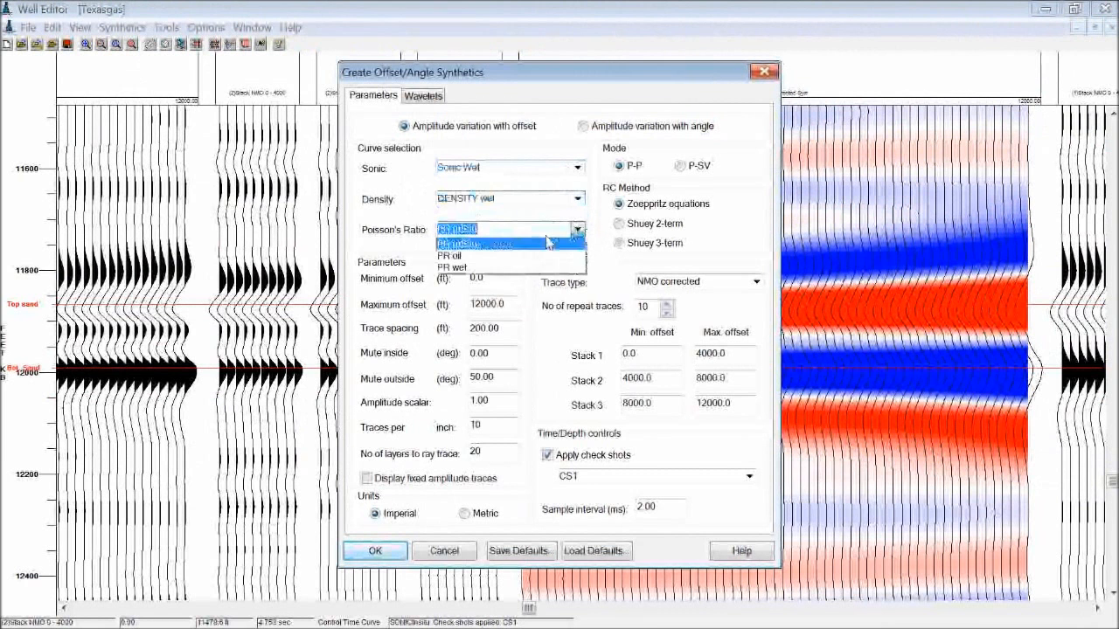
click(525, 262)
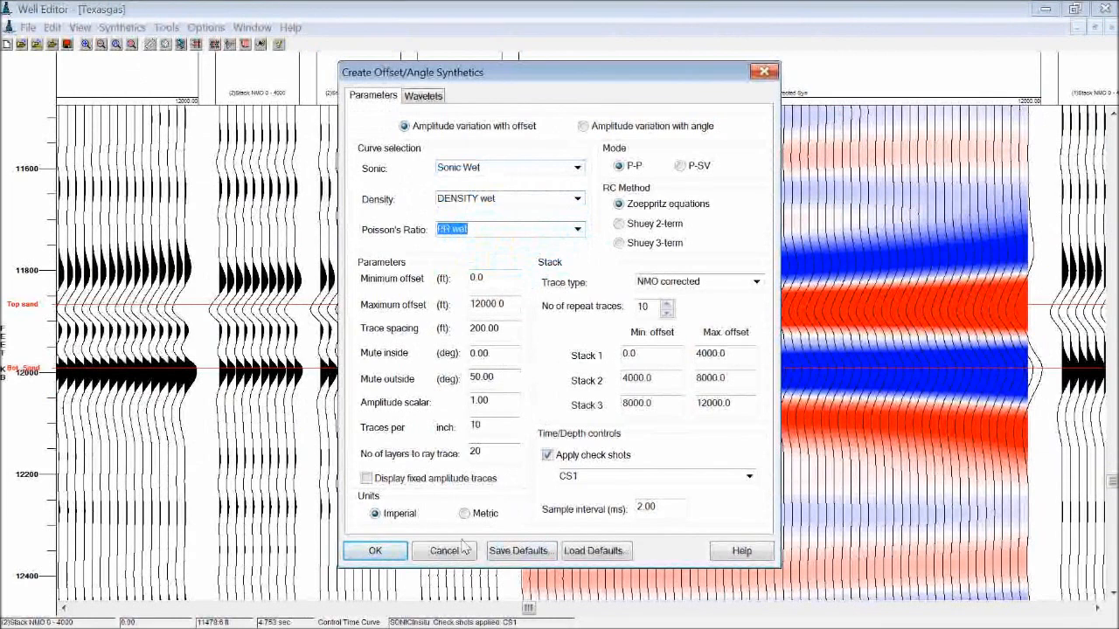
click(377, 552)
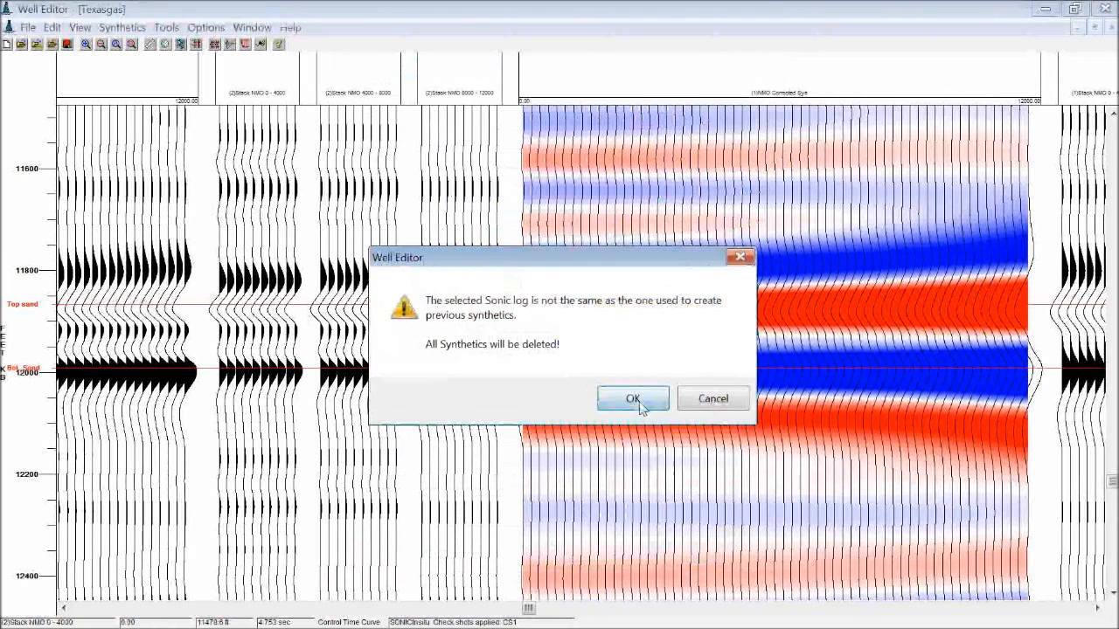
click(631, 401)
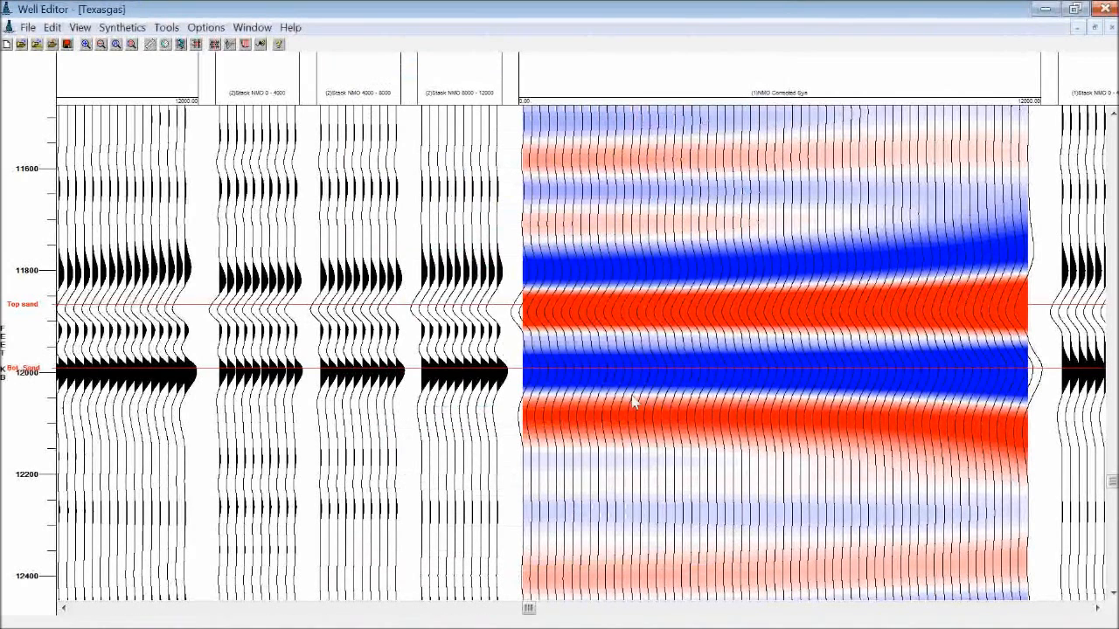
- Place the NMO-corrected synthetic, stacks and reflection coefficients in the well display, leaving out the theoretical and NMO synthetics
click(16, 128)
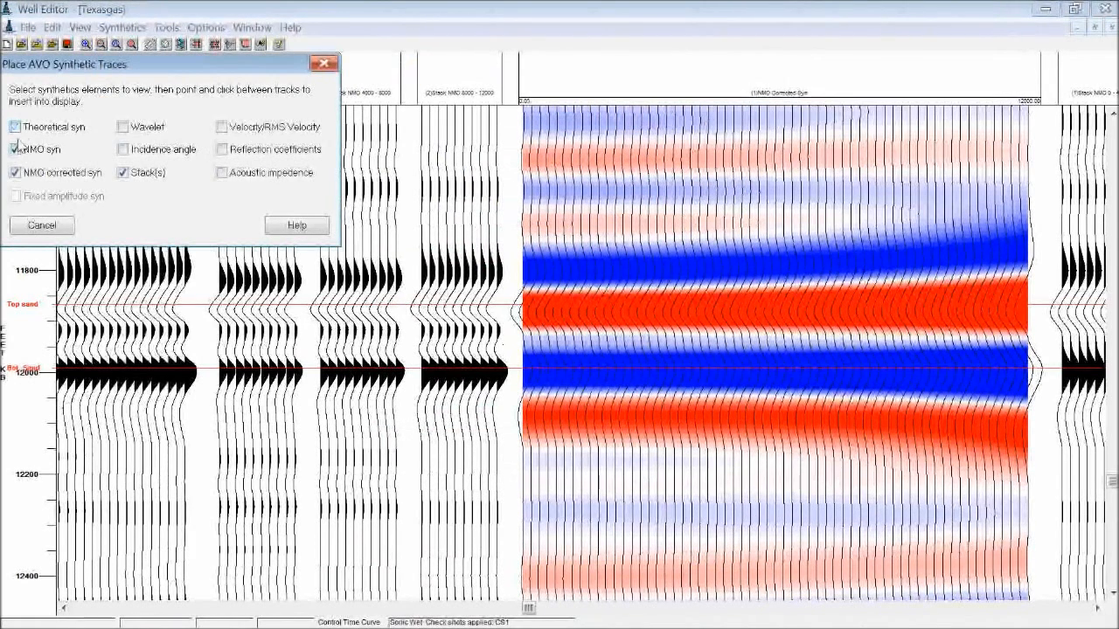
click(16, 150)
click(222, 151)
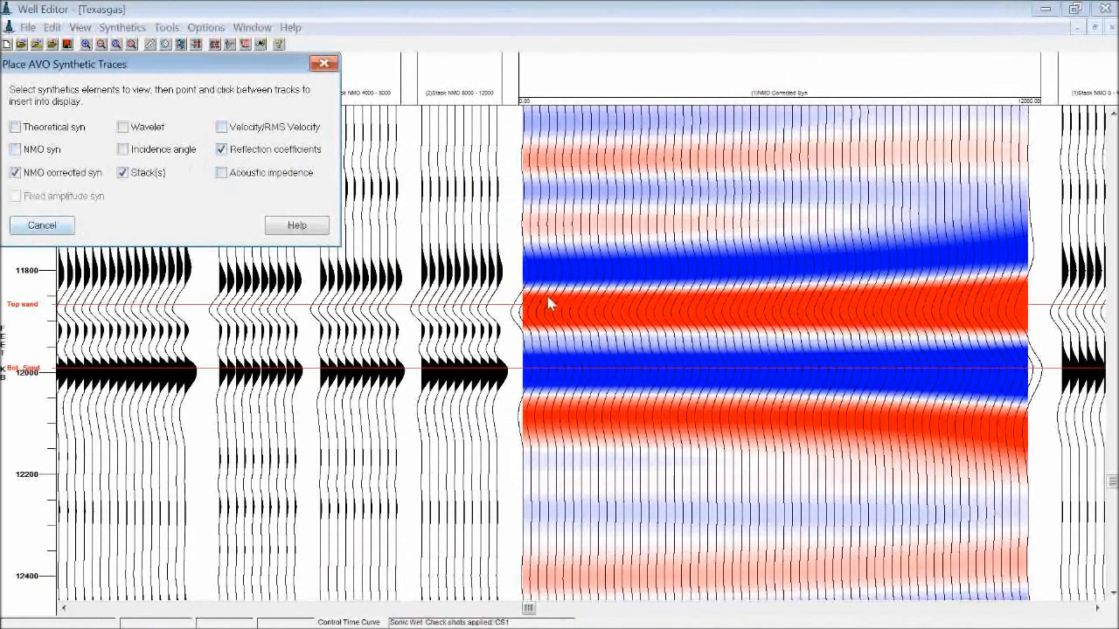
click(503, 304)
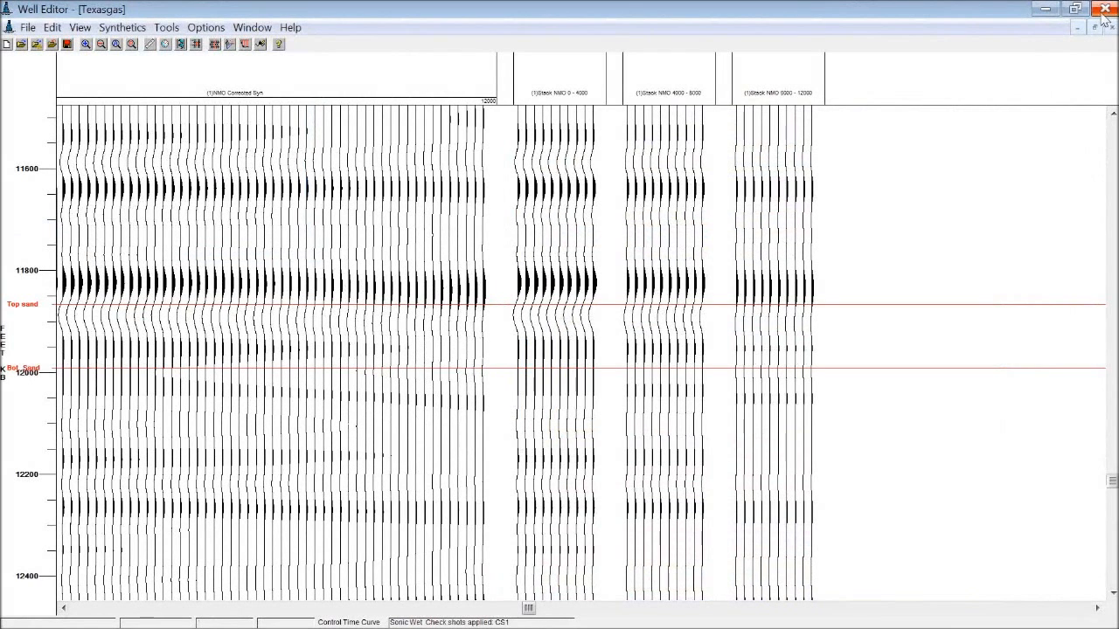
- Restore and shrink the Texasgas well window, and reduce its vertical scale to show more of the wet synthetic around the sand tops
click(1074, 9)
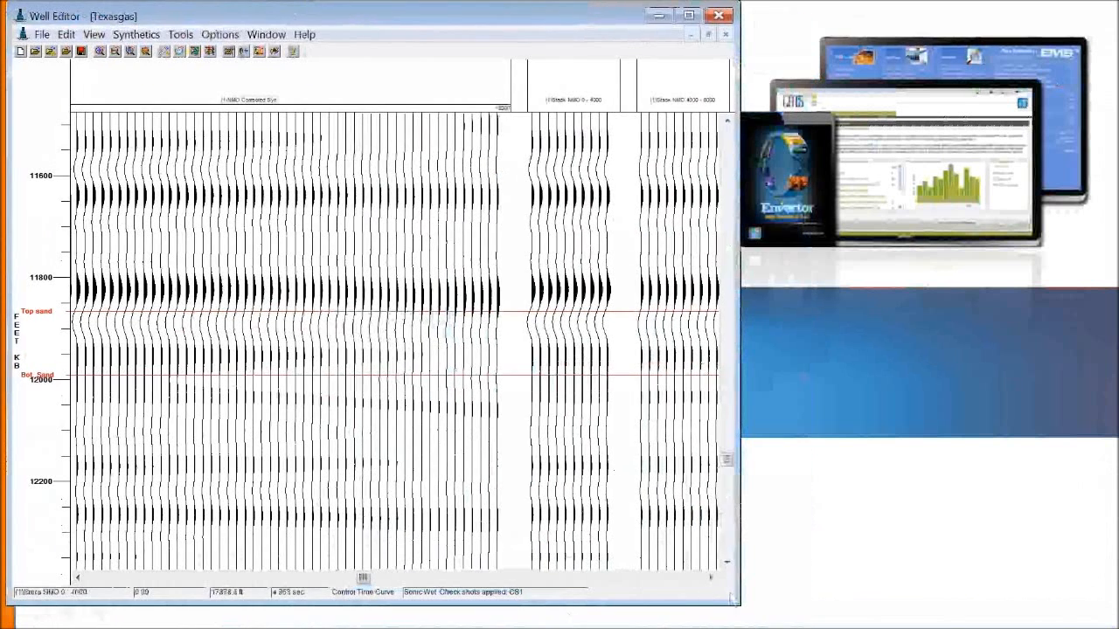
drag(737, 603, 595, 461)
click(116, 52)
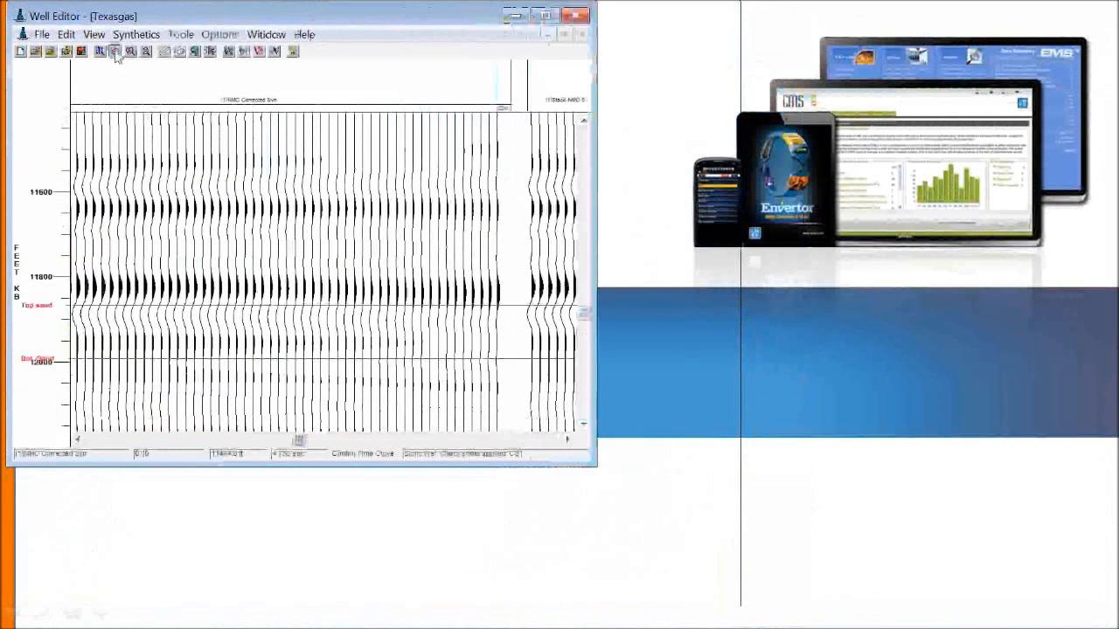
click(116, 51)
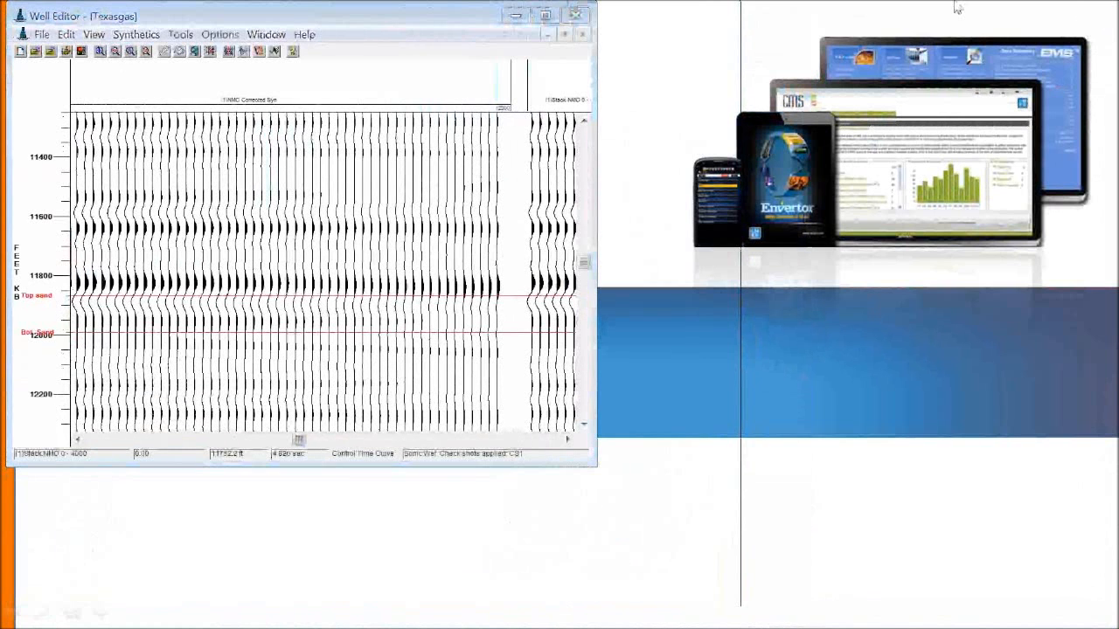
- Set the Plot Log/Synthetics window beside the well window, compare its NMO synthetic with the wet case, and close it
drag(981, 11, 769, 37)
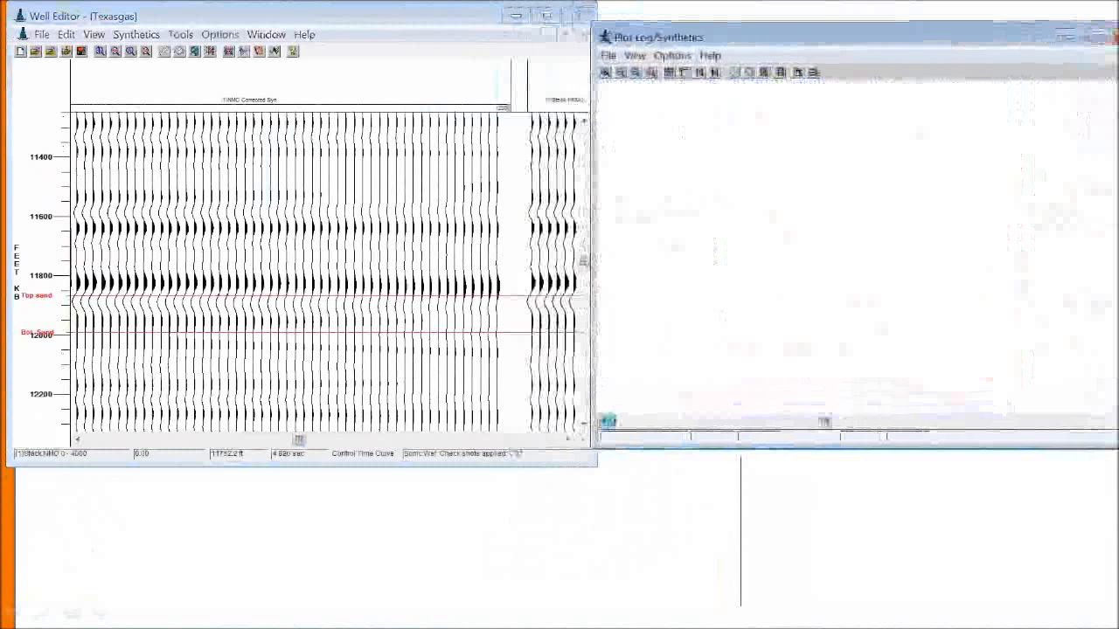
click(606, 423)
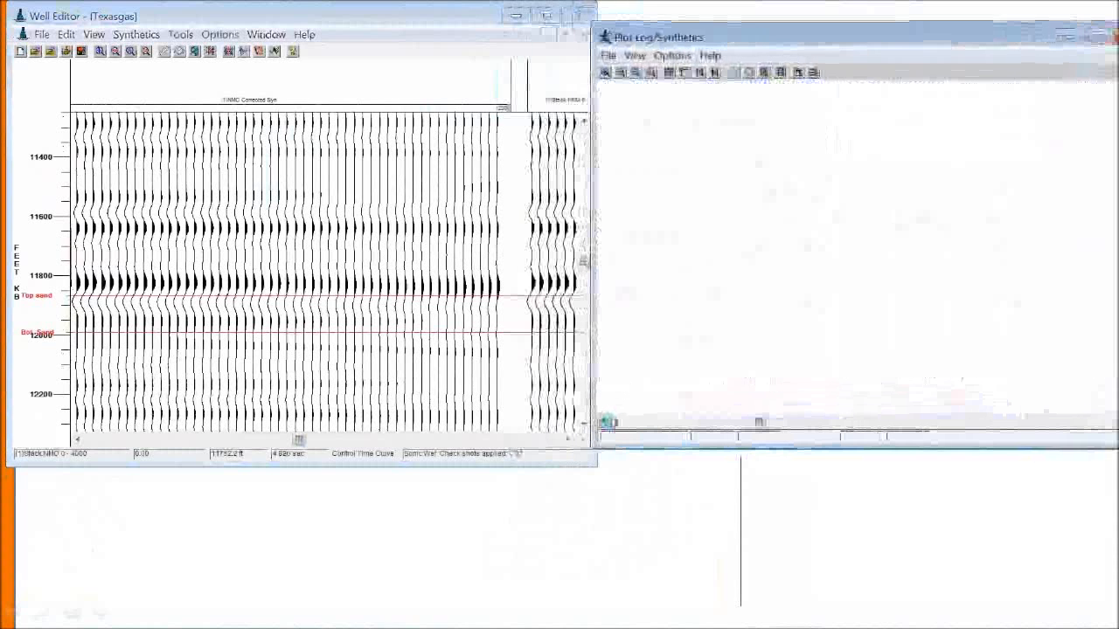
click(606, 423)
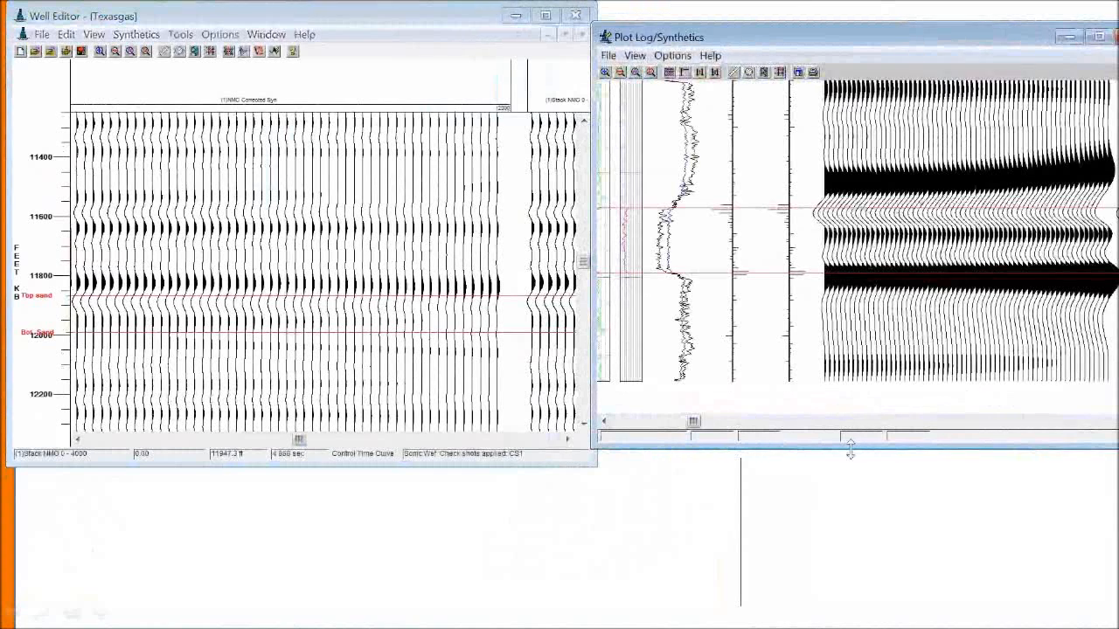
drag(857, 447, 853, 472)
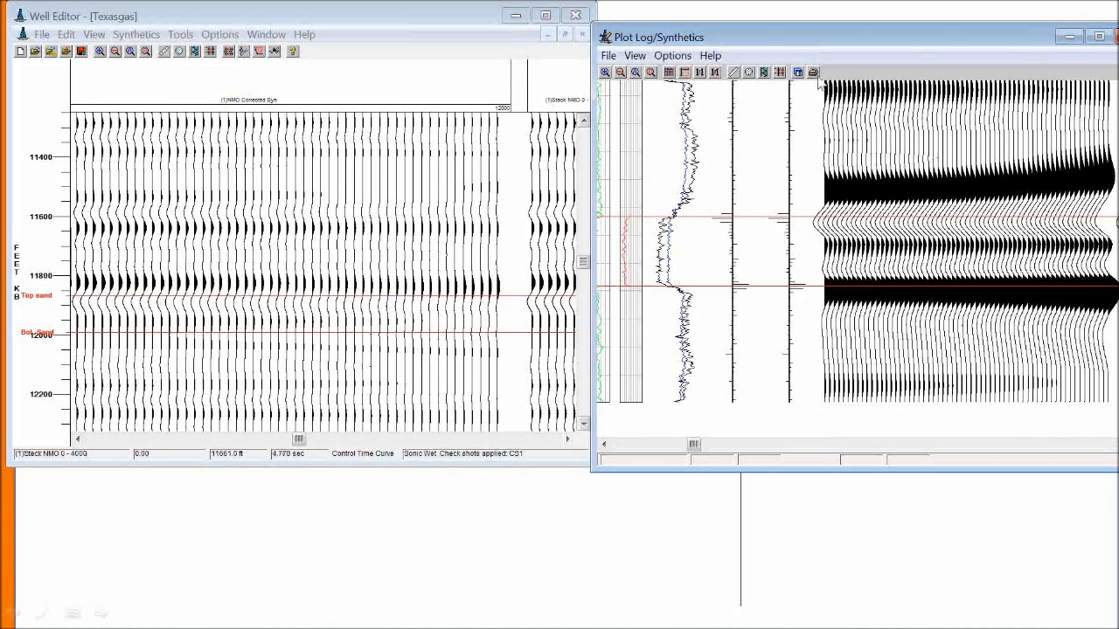
drag(994, 39, 881, 29)
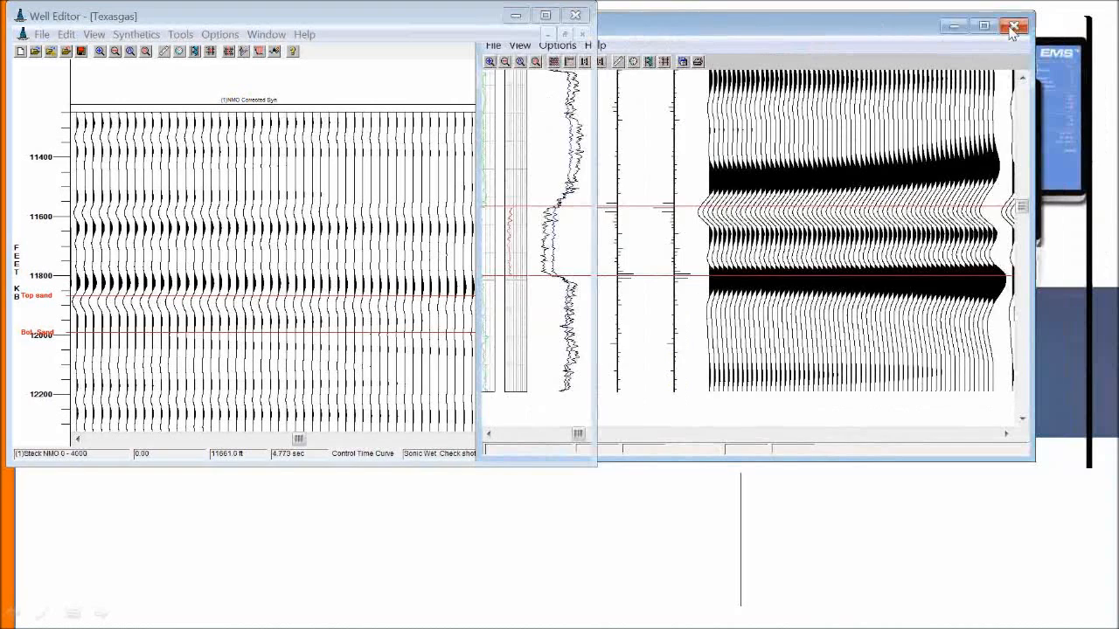
click(1012, 27)
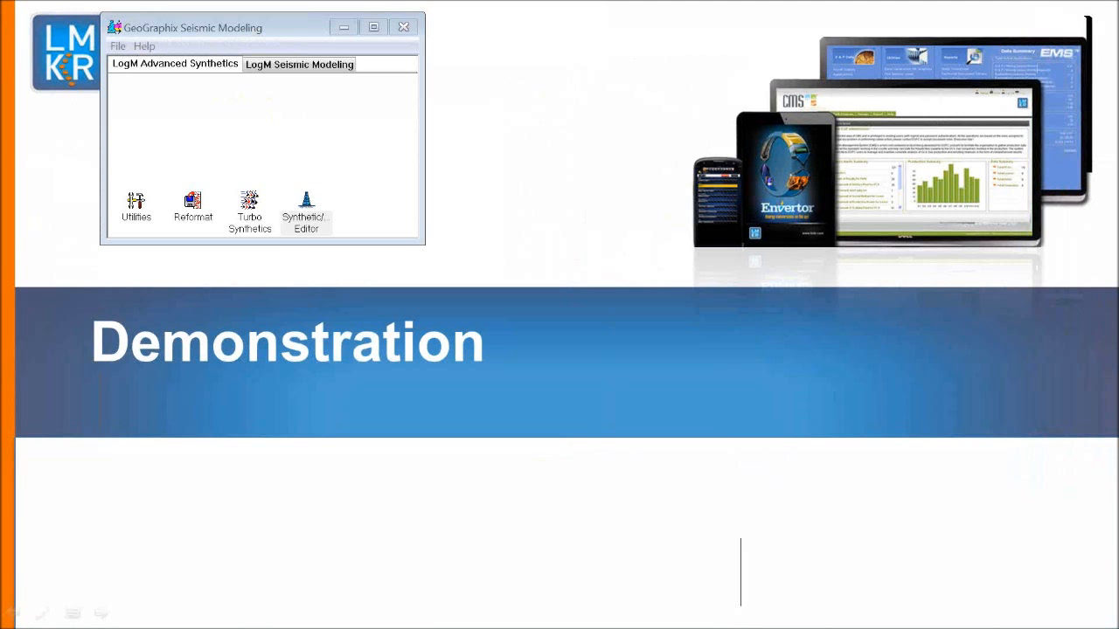
- Show the LogM Seismic Modeling applications, and switch to Model Builder with First model in a maximized window
drag(1118, 96, 723, 60)
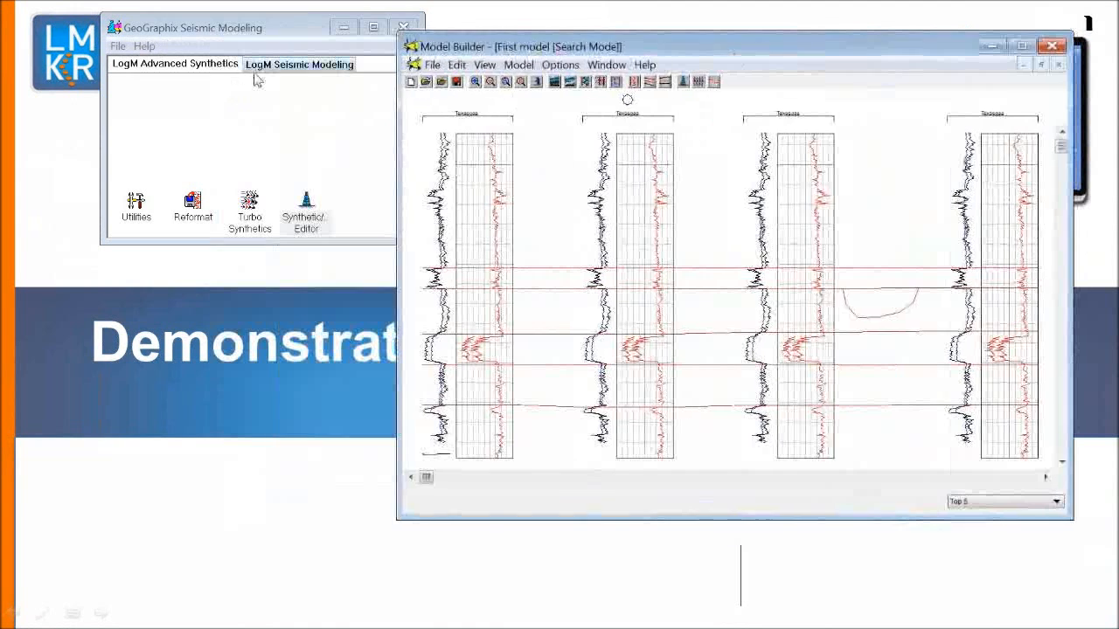
click(258, 66)
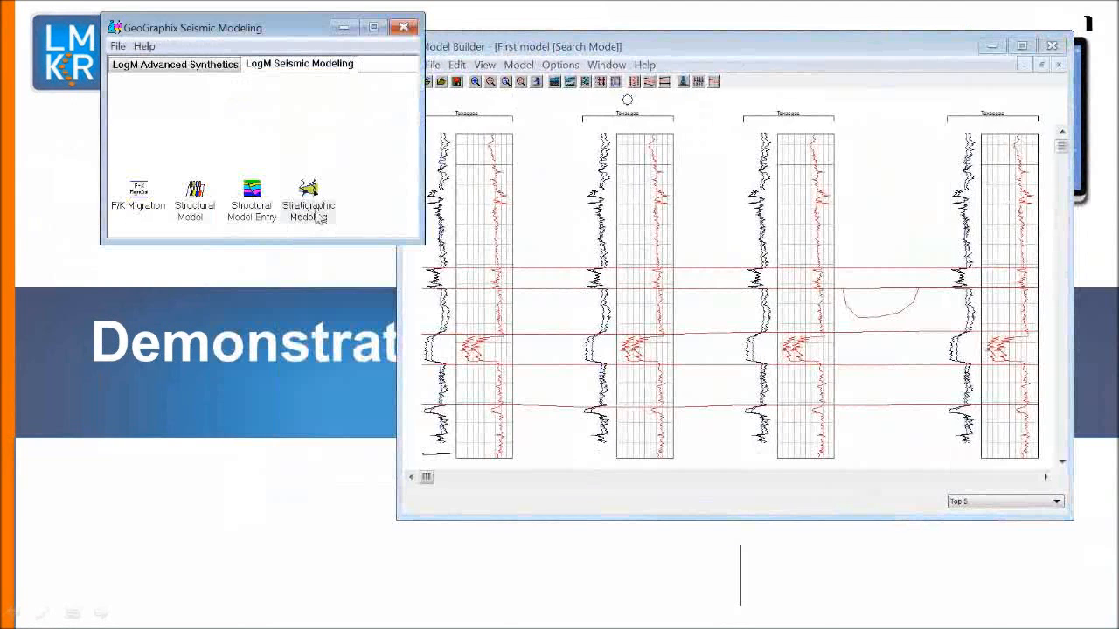
drag(273, 33, 189, 21)
drag(518, 40, 386, 35)
double_click(386, 35)
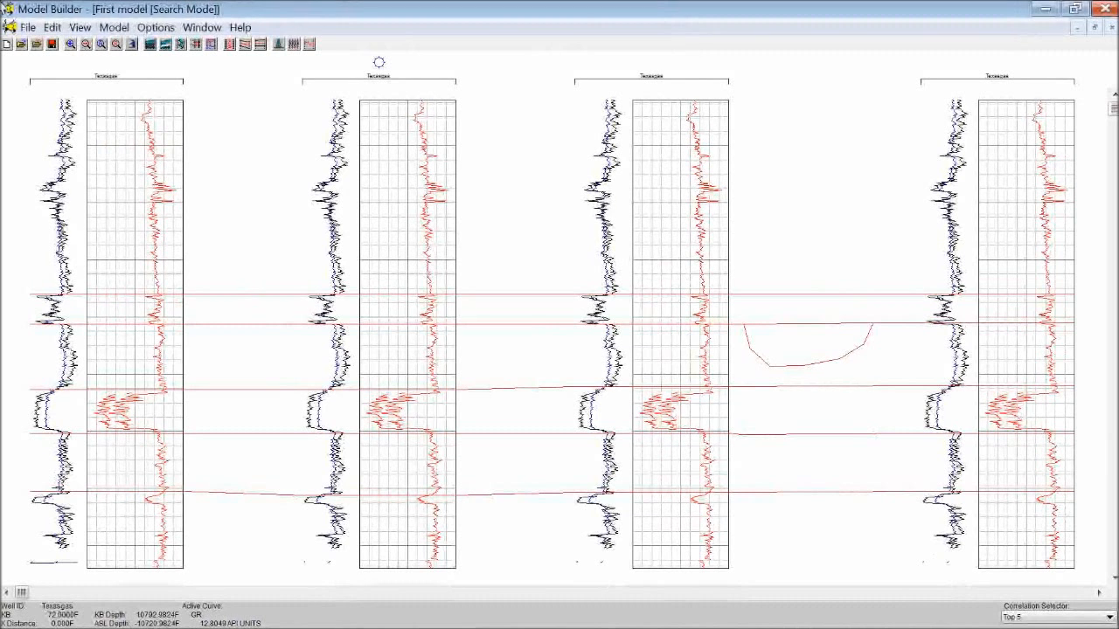
- Review the X positions and depth ranges of the model's wells and the first well's available options, changing nothing
click(29, 26)
mouse_move(54, 32)
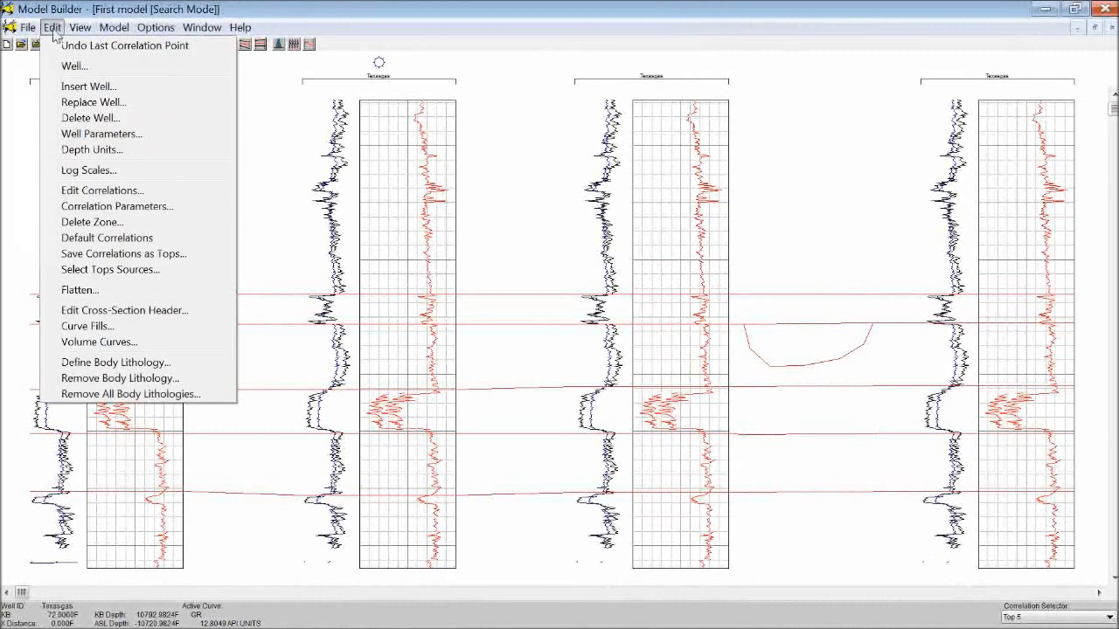
click(76, 132)
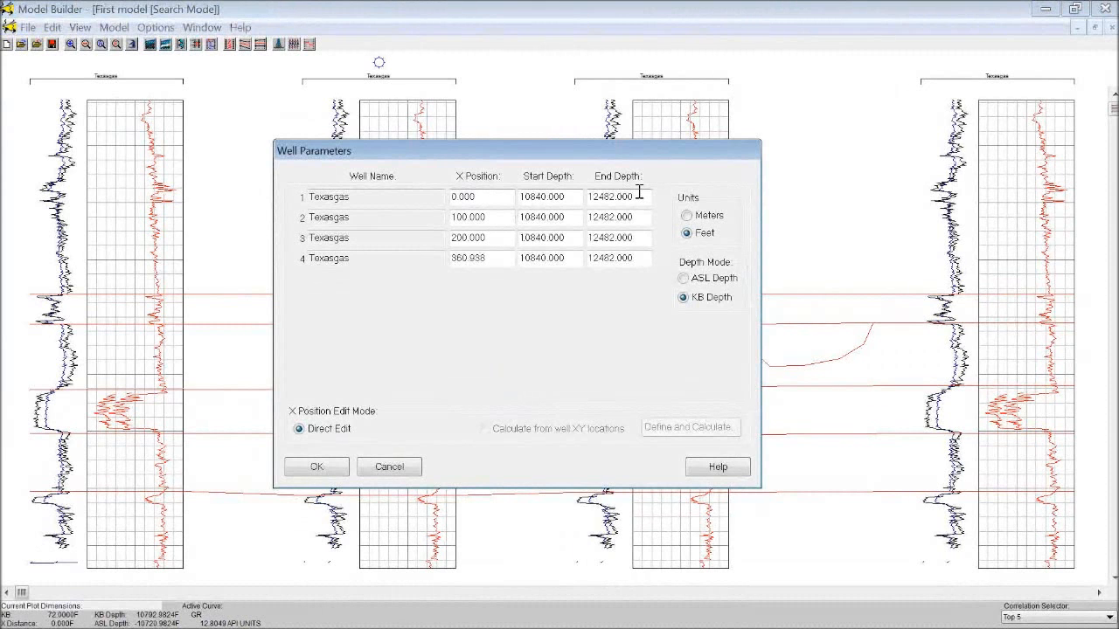
click(495, 217)
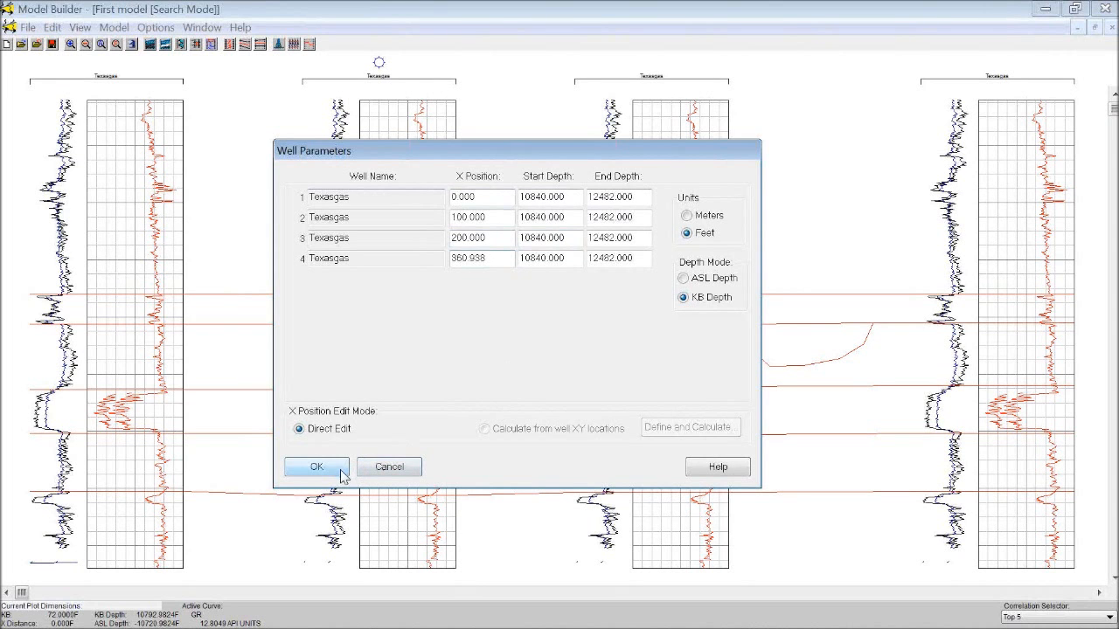
click(386, 469)
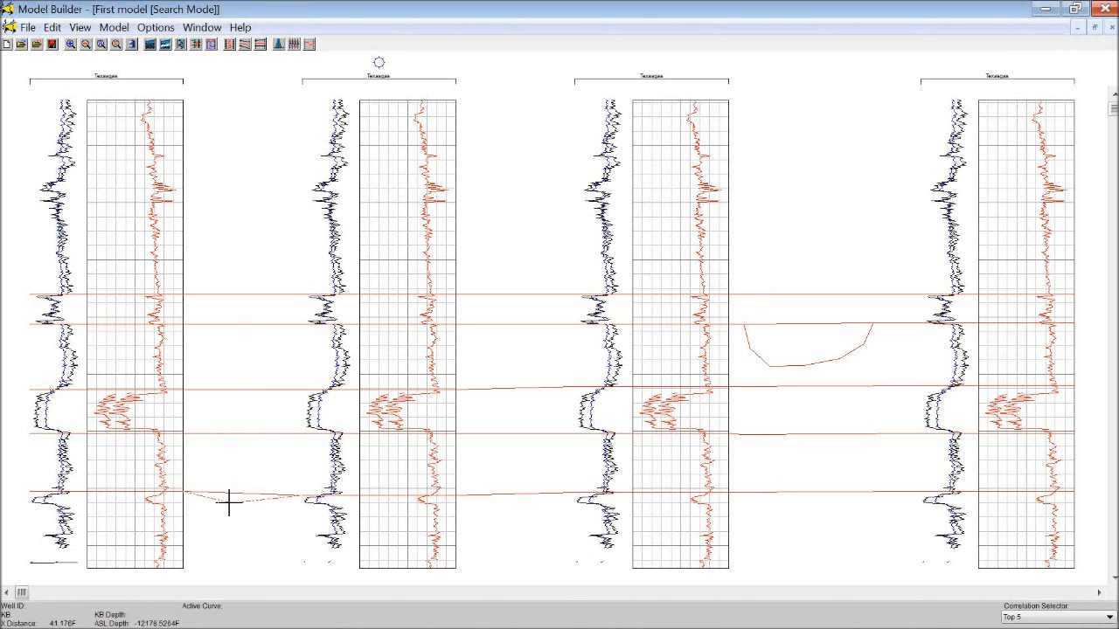
right_click(112, 81)
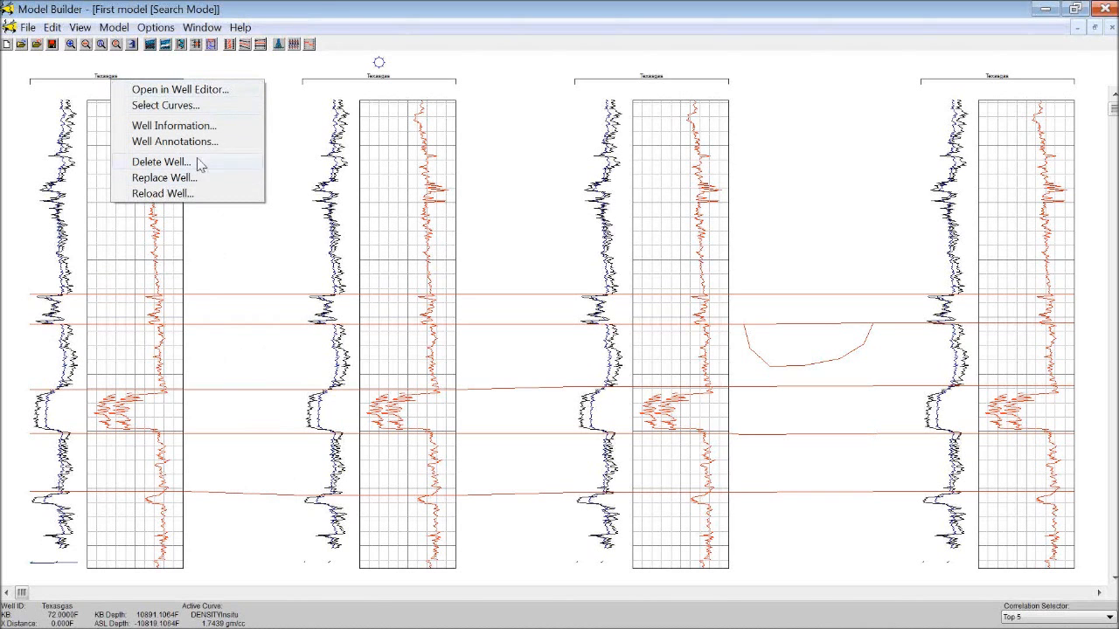
click(351, 24)
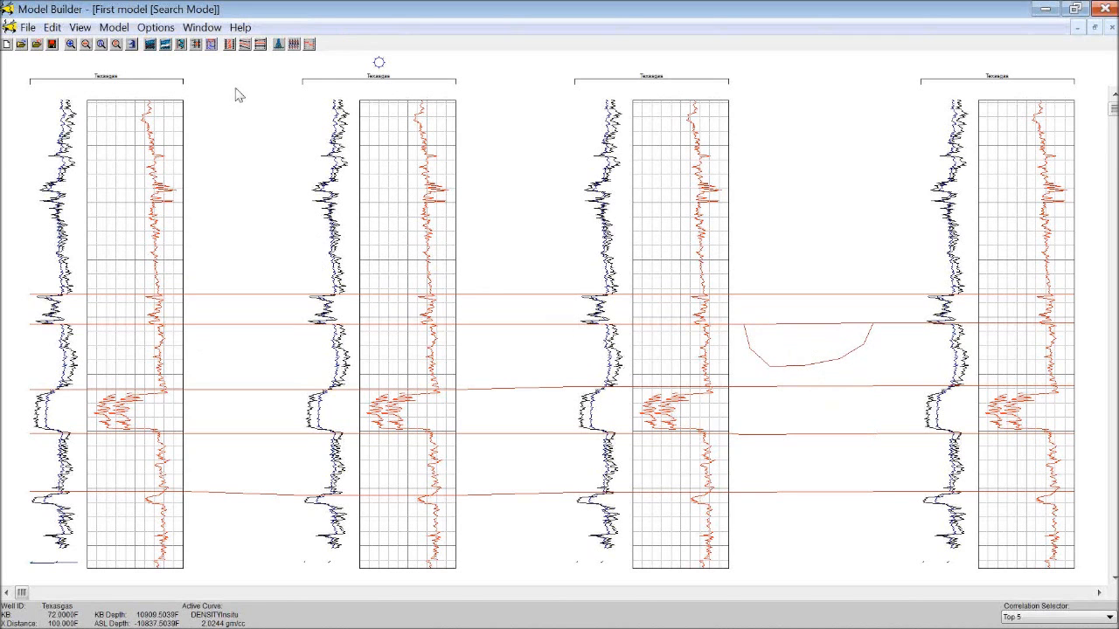
- Draw a five-point channel shape hanging from the Top4(2) correlation between the first and second wells
click(1019, 617)
click(1019, 597)
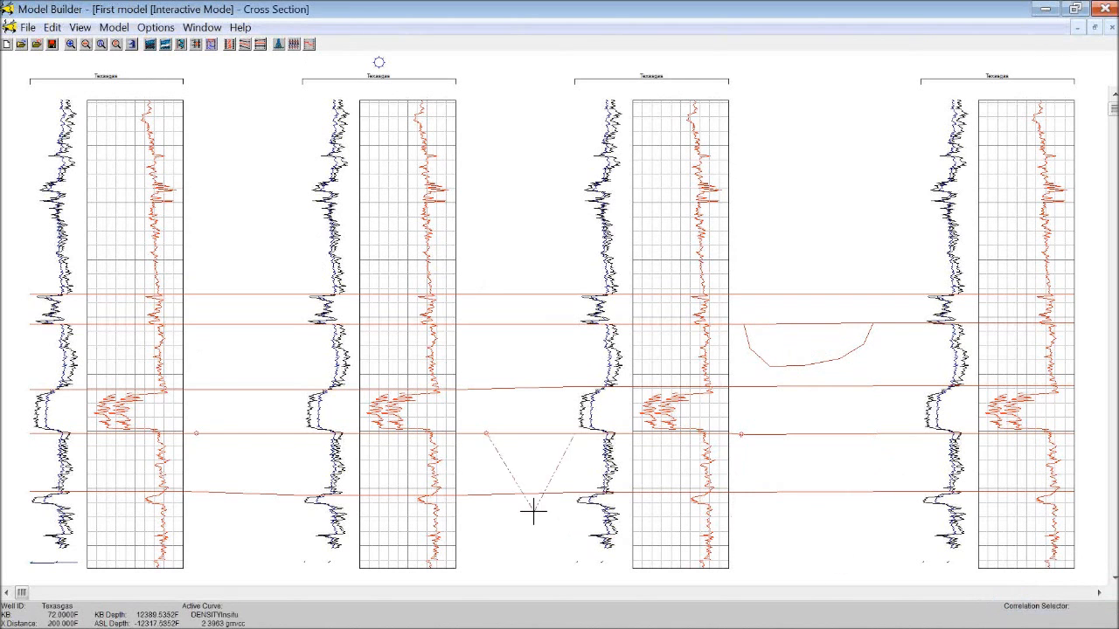
click(310, 44)
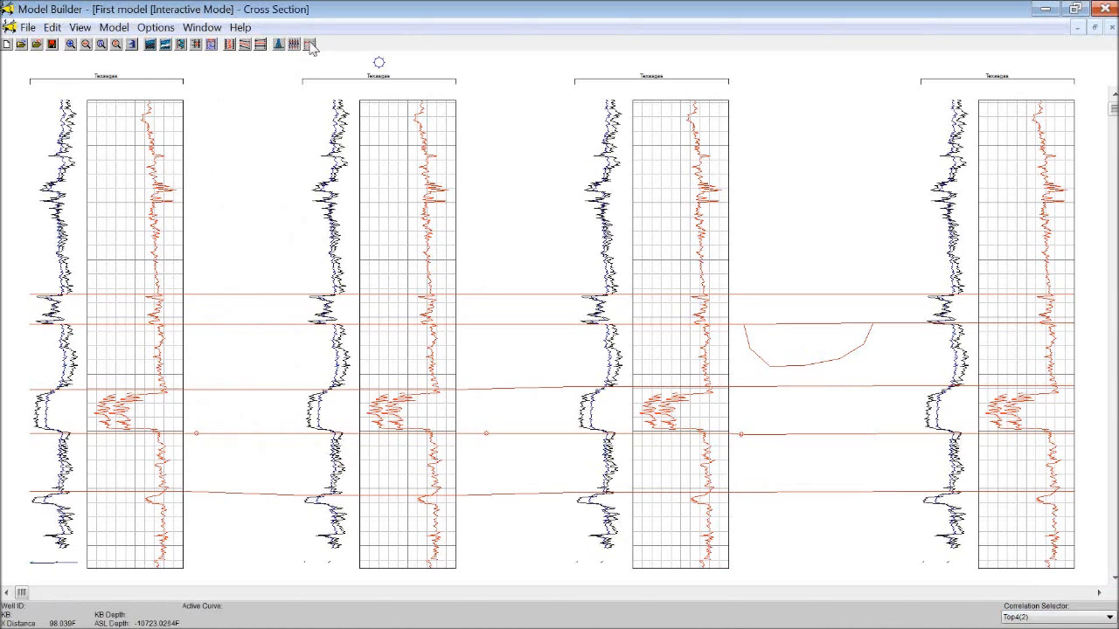
click(197, 433)
click(204, 463)
click(256, 477)
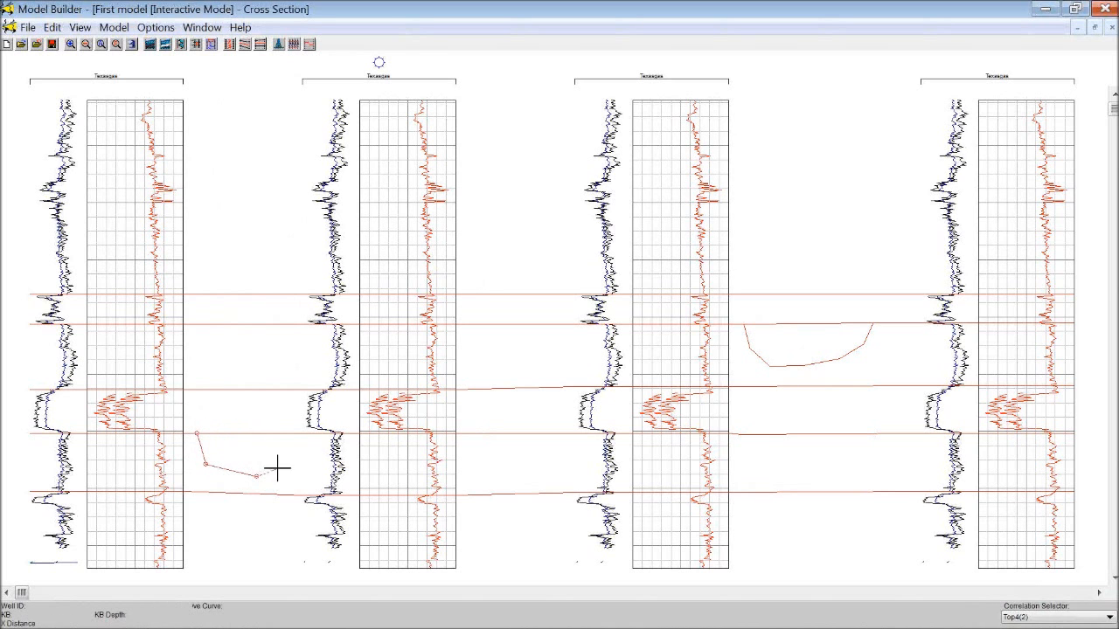
click(294, 457)
click(298, 433)
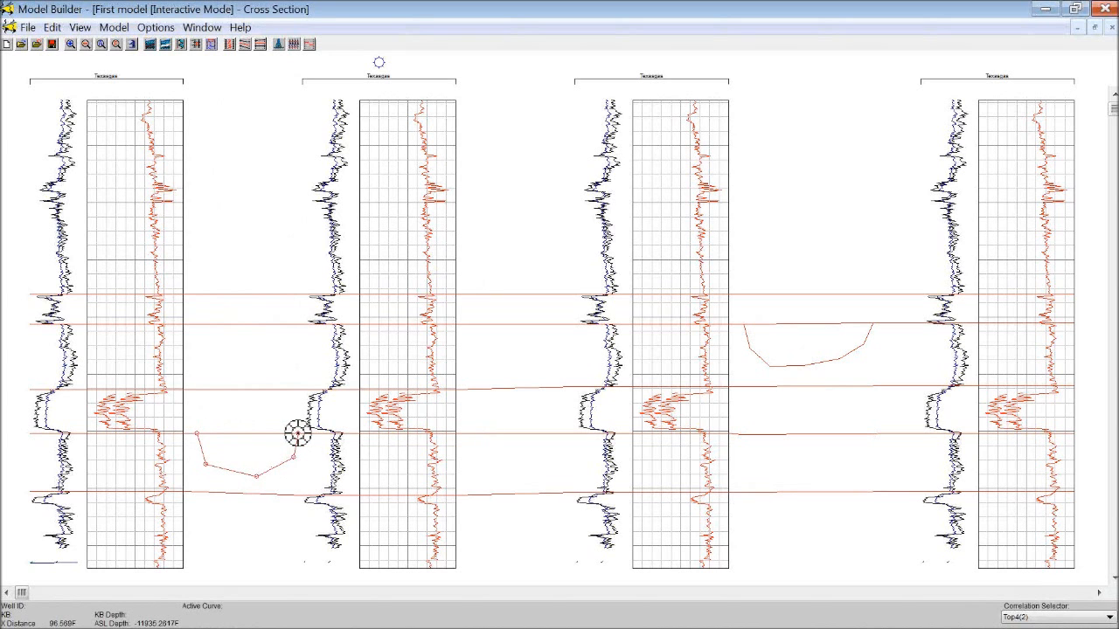
right_click(300, 434)
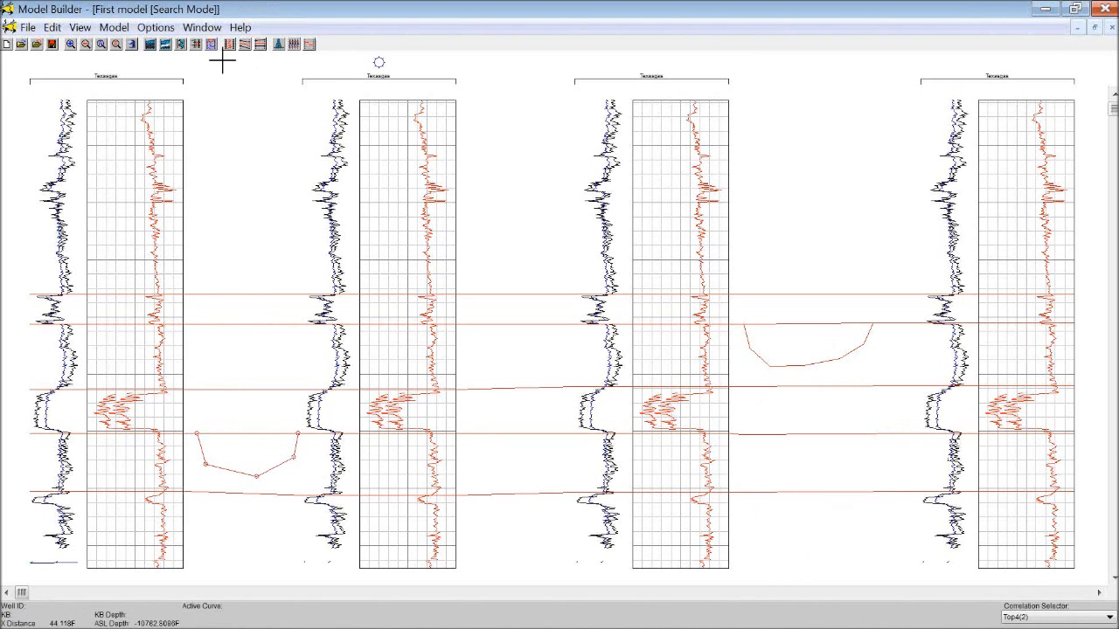
- Fill the first and third layers and both channels with the yellow Sandstone pattern
click(151, 45)
drag(393, 104, 938, 79)
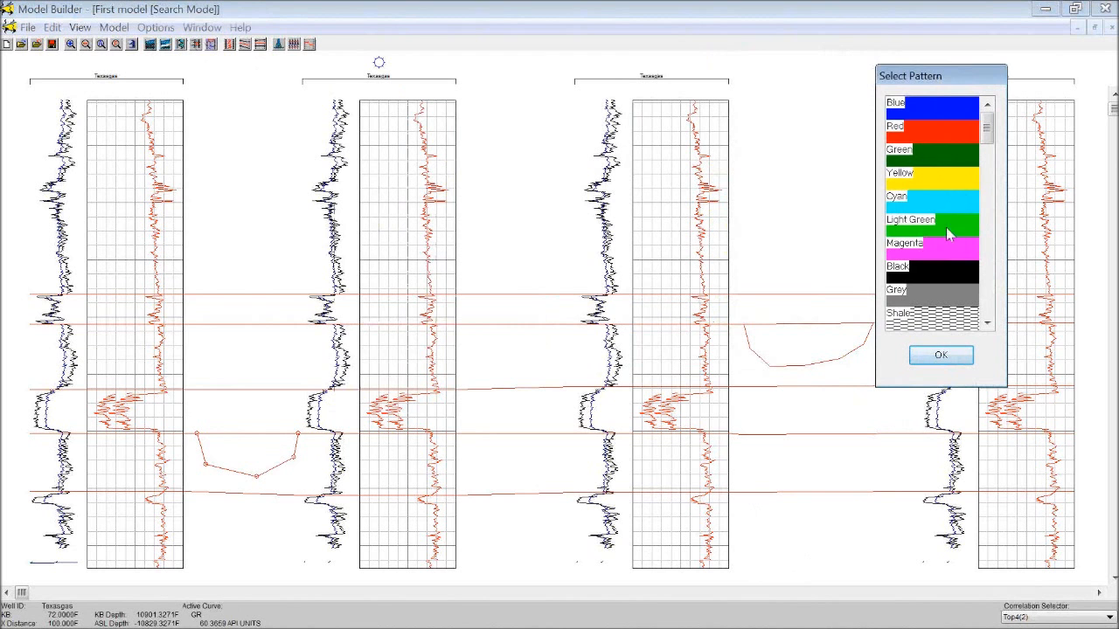
click(985, 324)
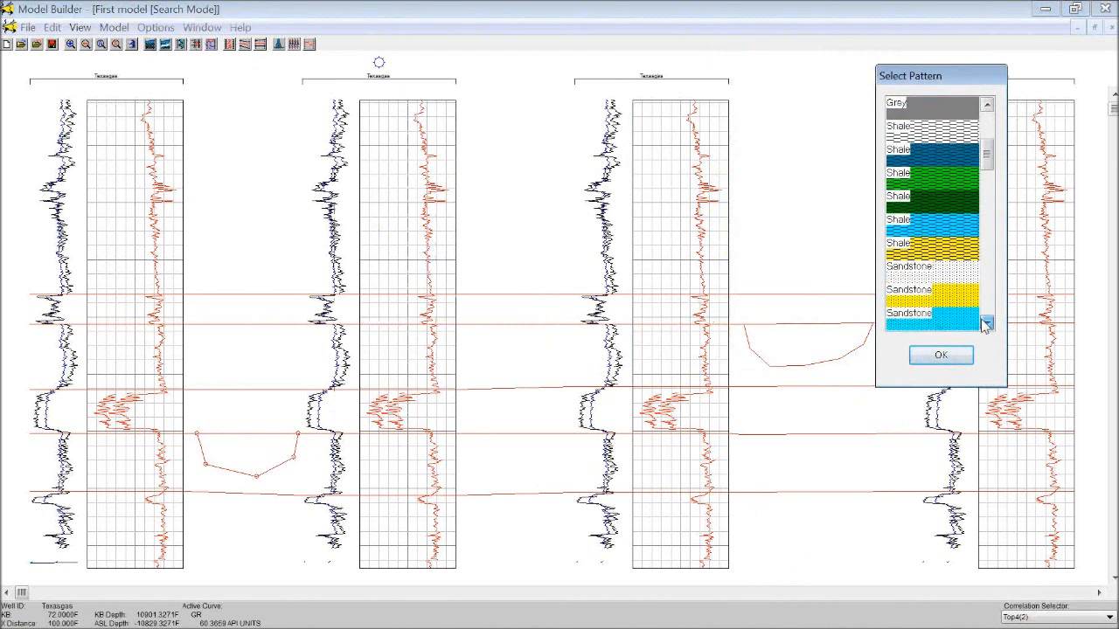
click(909, 220)
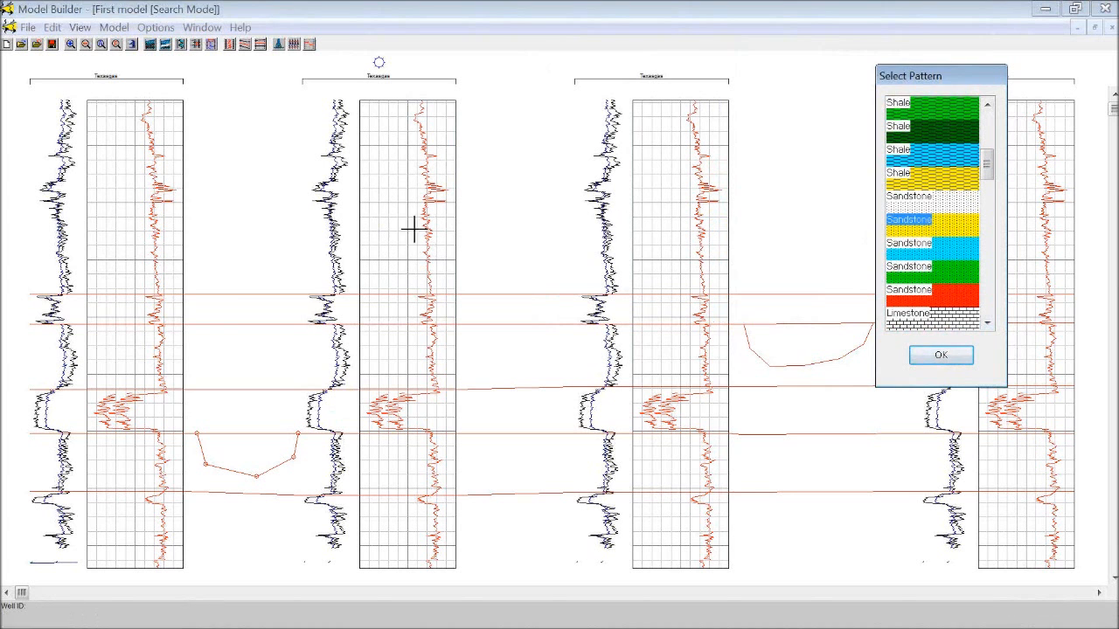
click(232, 317)
click(229, 408)
click(250, 460)
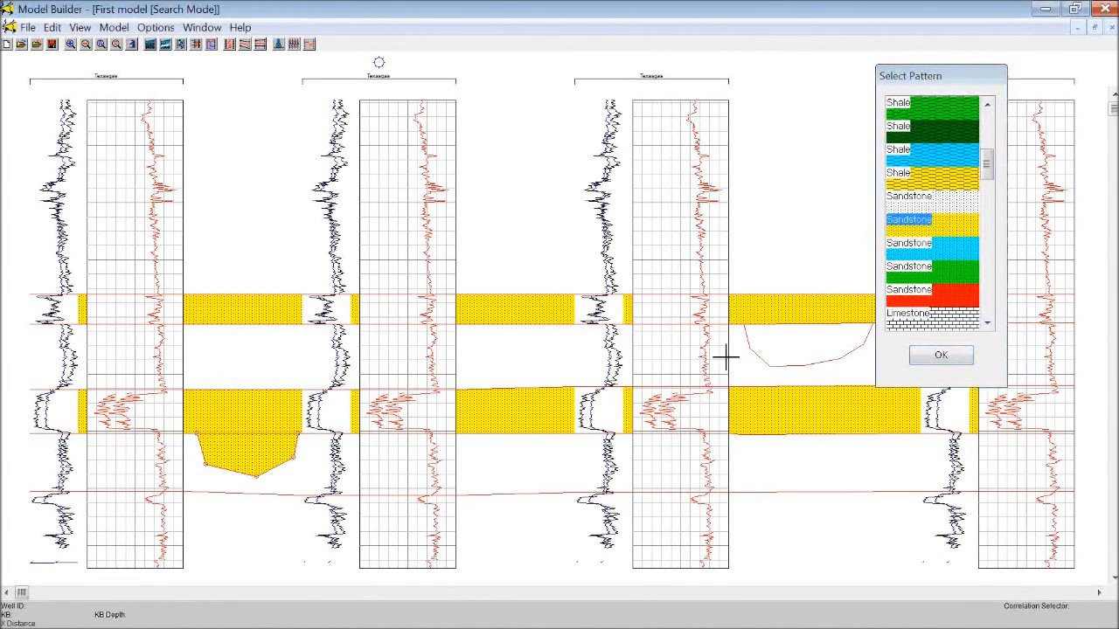
click(816, 347)
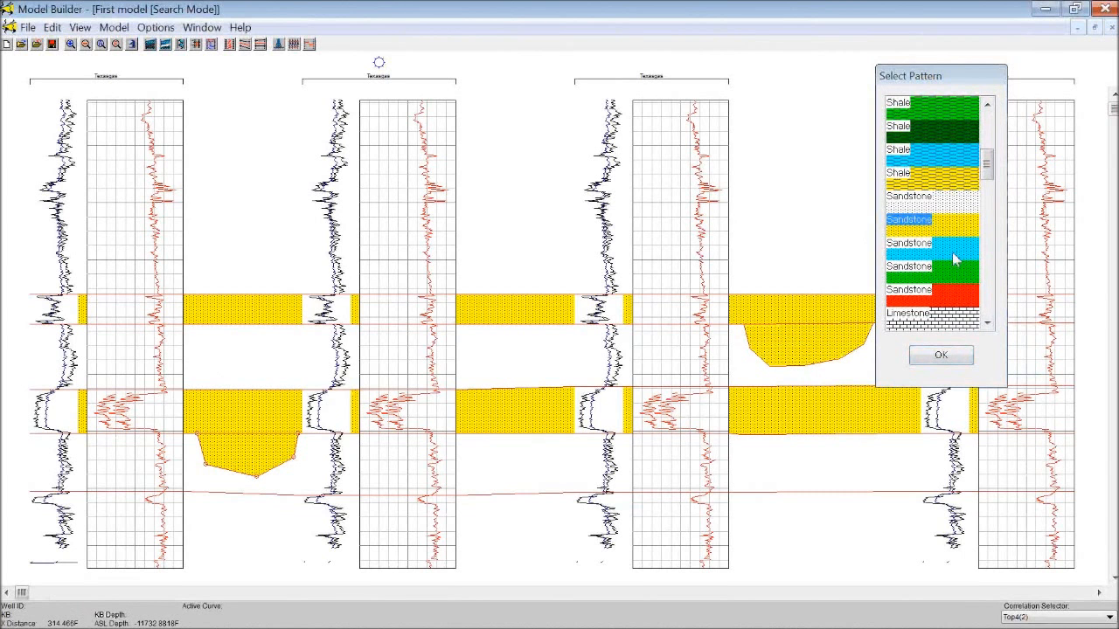
- Fill the second and fourth layers with the cyan Shale pattern, and finish the pattern selection
click(955, 157)
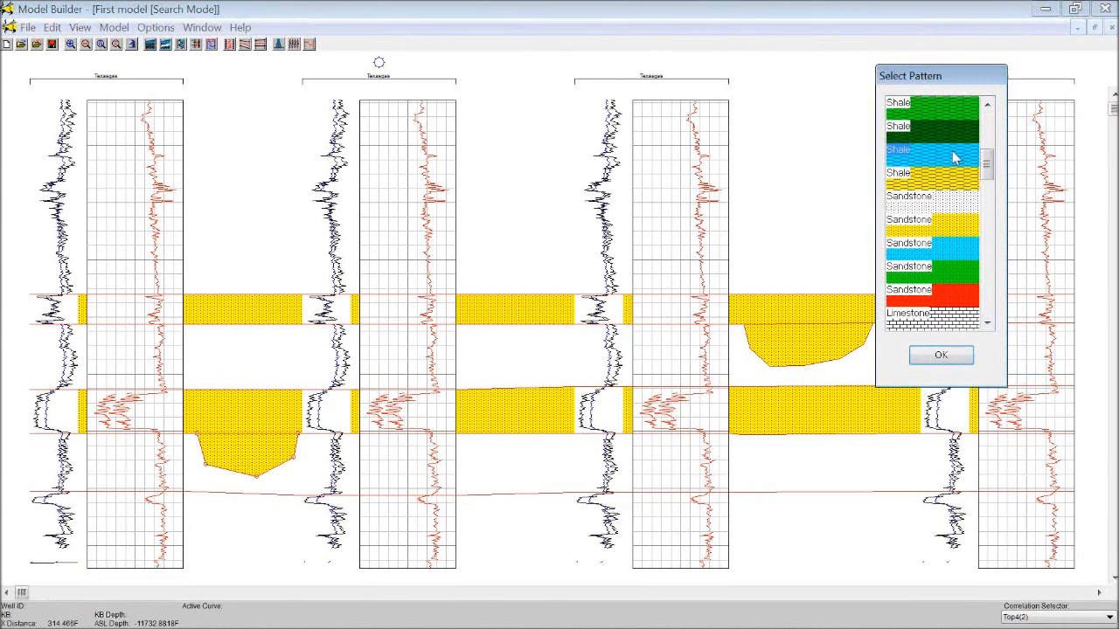
click(269, 348)
click(307, 478)
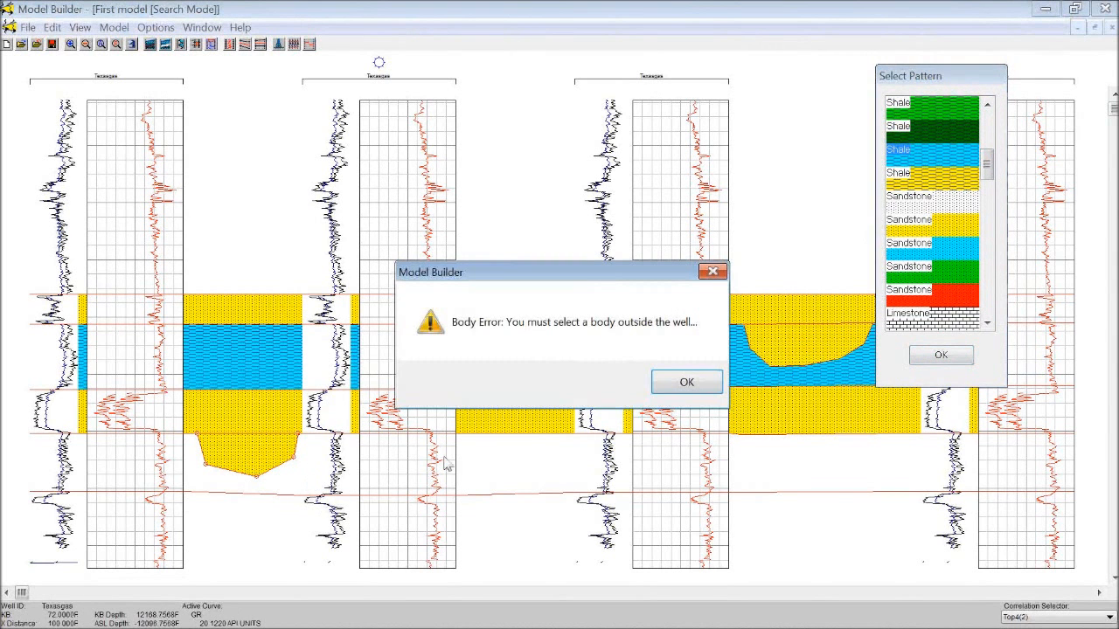
click(677, 382)
click(499, 467)
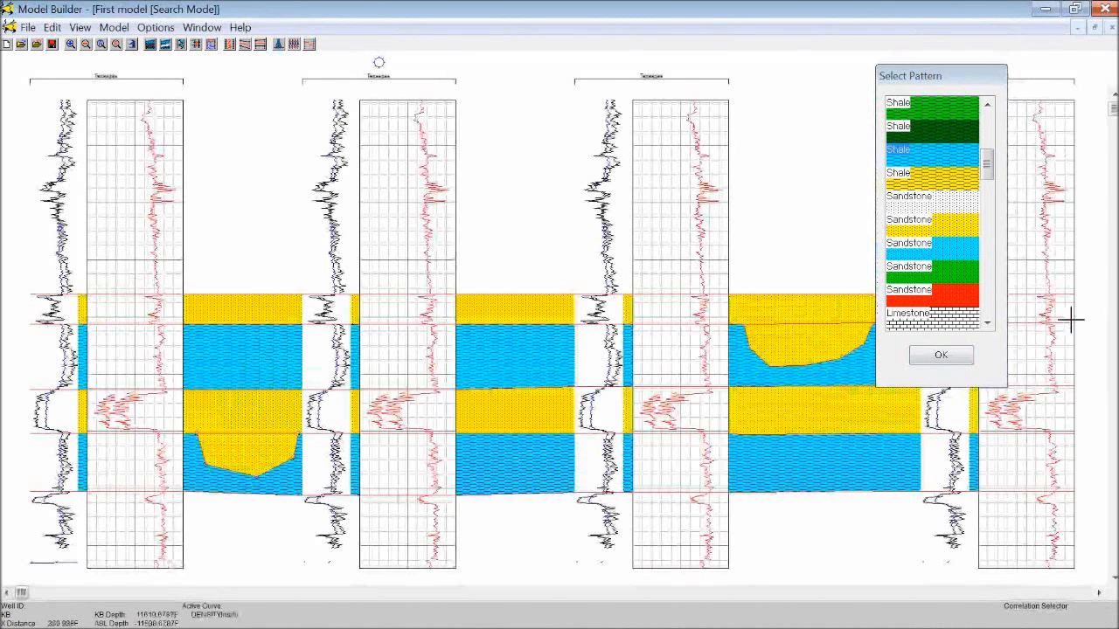
click(951, 364)
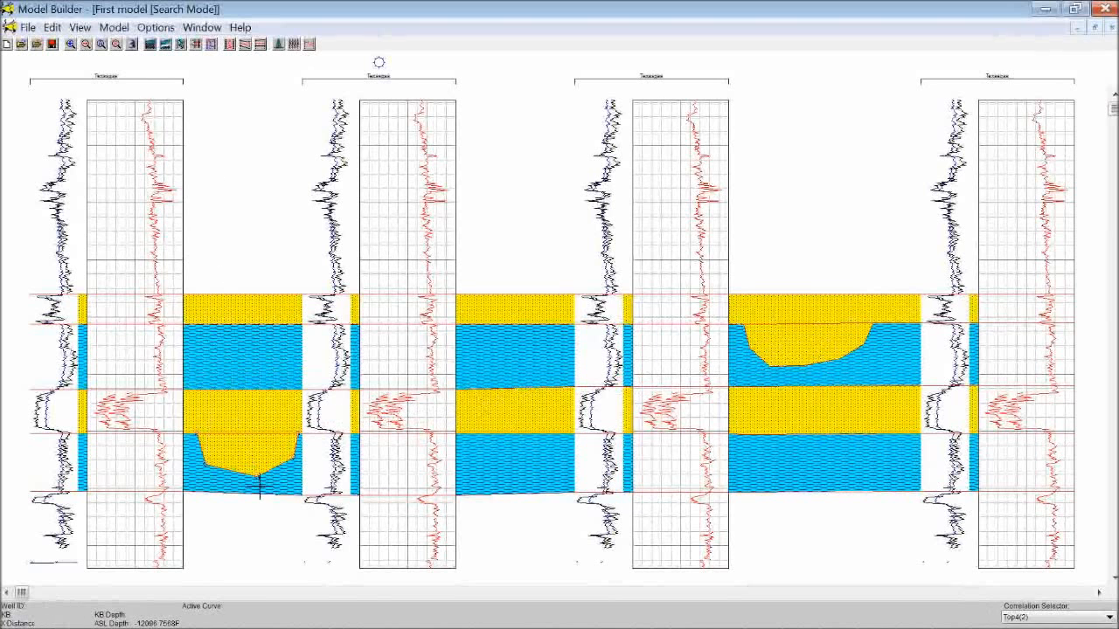
- Delete the Top4(2) correlation that forms the channel between the first and second wells
key(Delete)
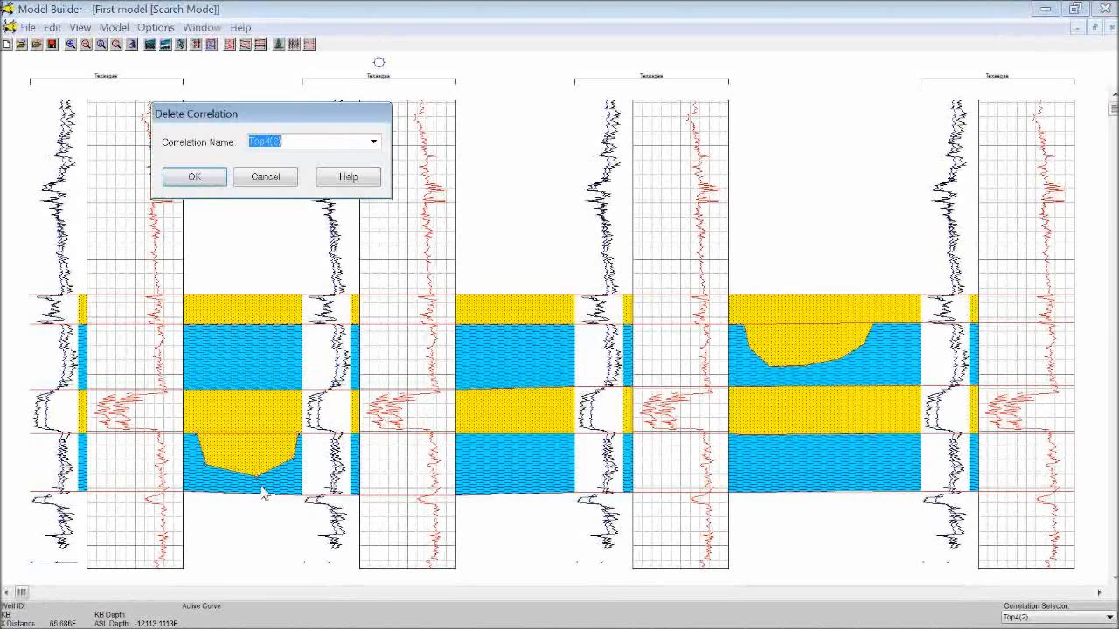
click(194, 177)
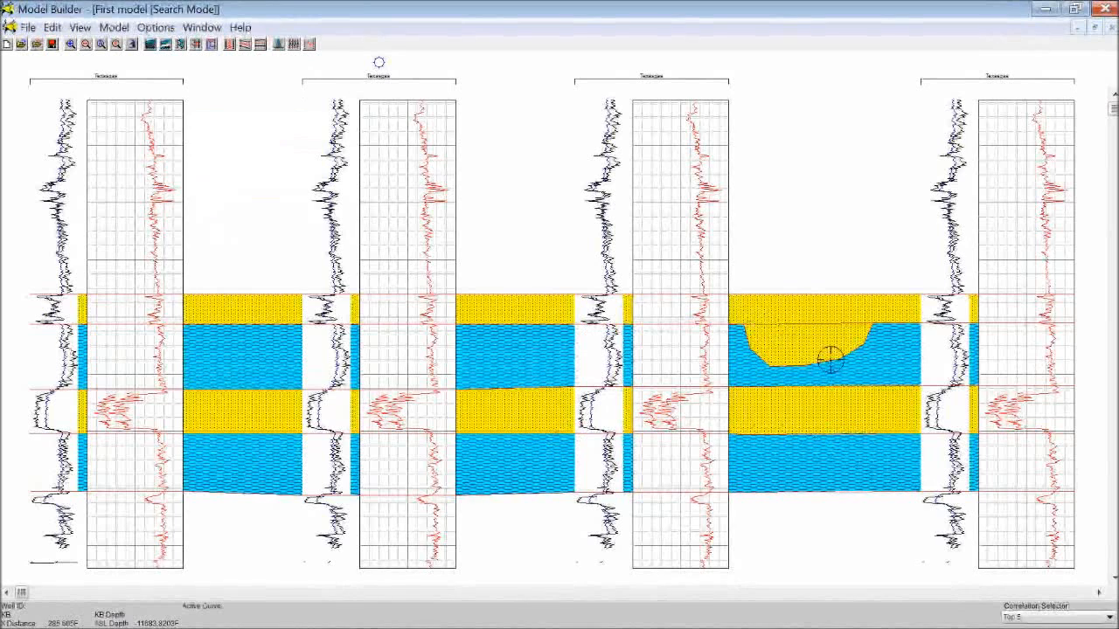
- Examine the isolated body information of the channel between the third and fourth wells, changing nothing
click(114, 27)
click(131, 66)
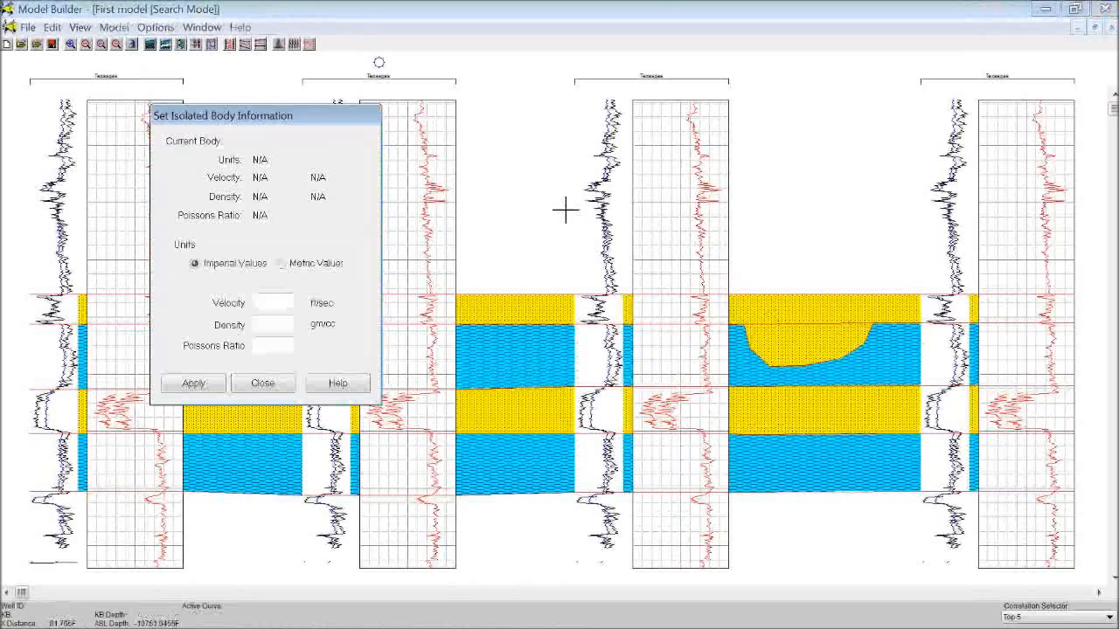
click(798, 347)
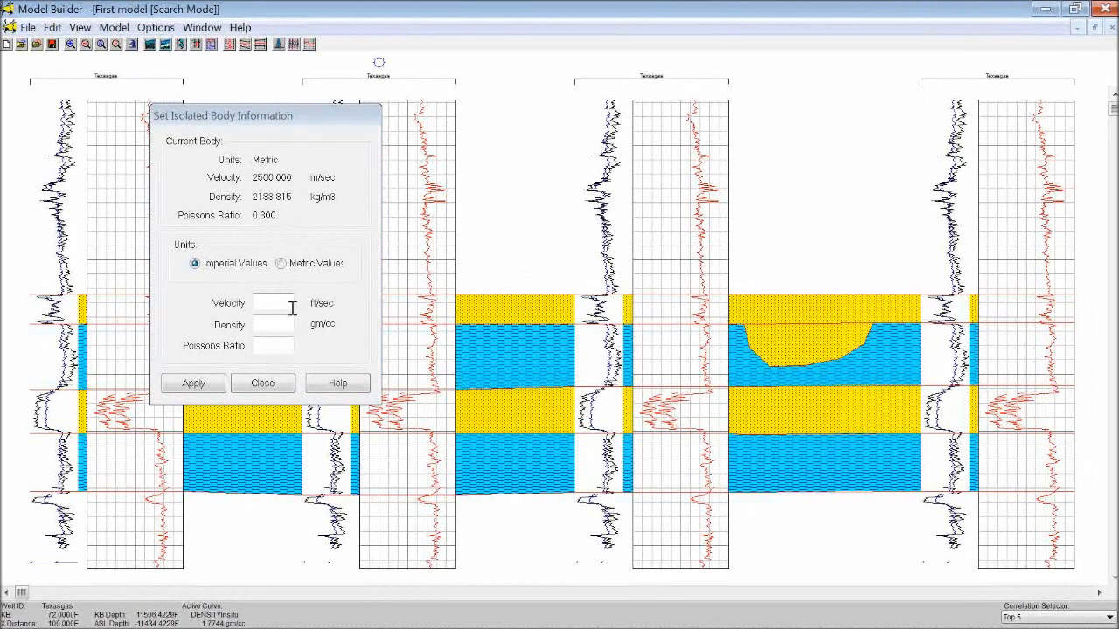
click(284, 390)
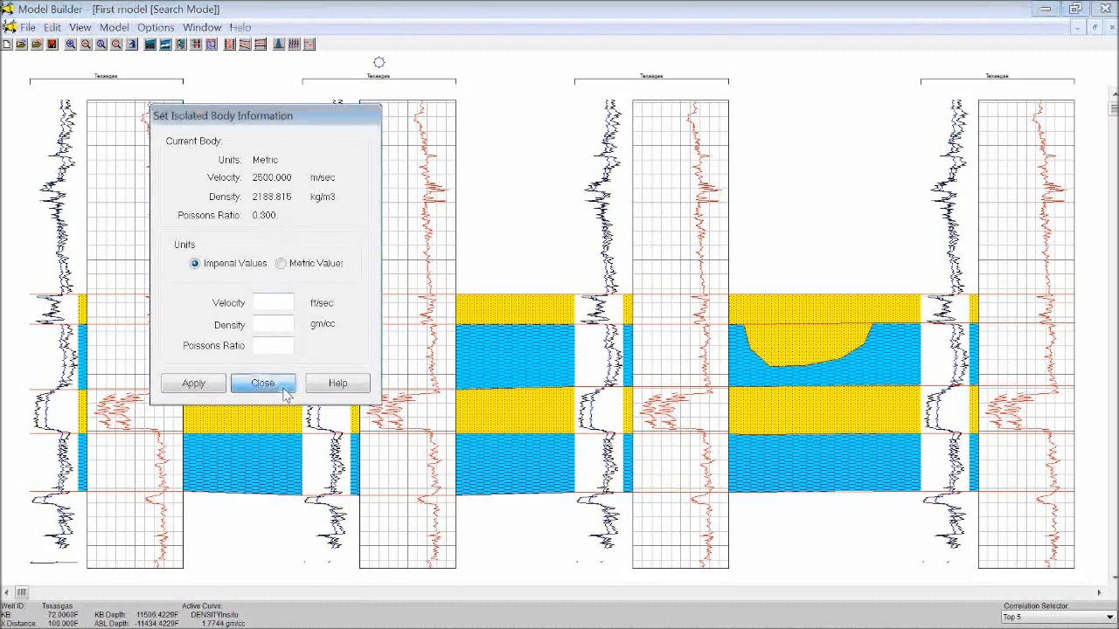
- Start creating the model and try the Top Removal relationship for the two lowest layers between the first and second wells
click(292, 46)
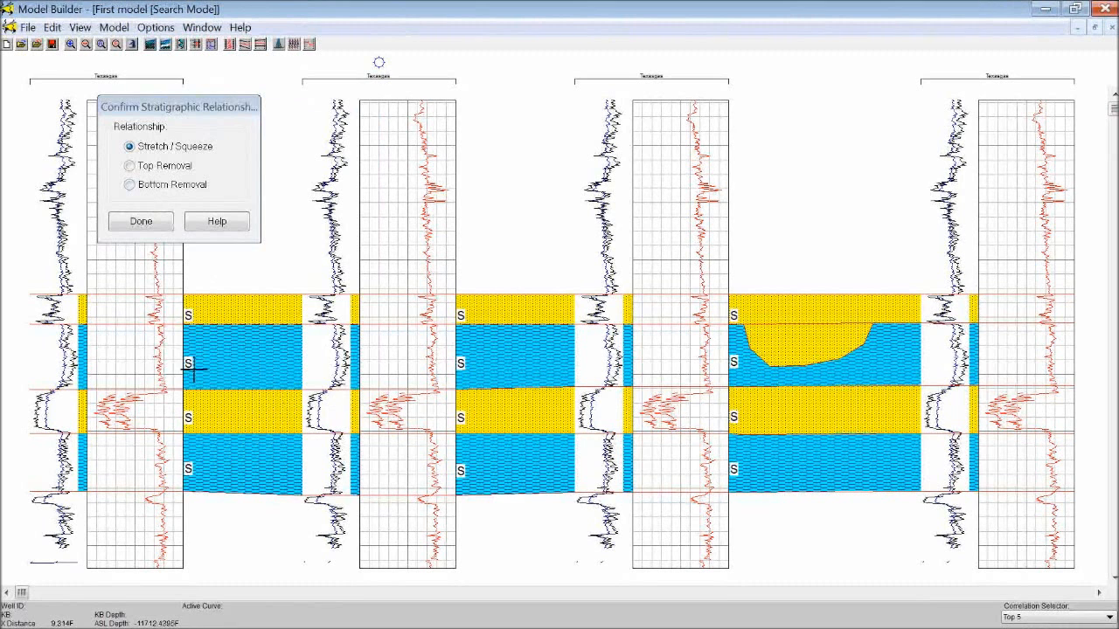
click(131, 167)
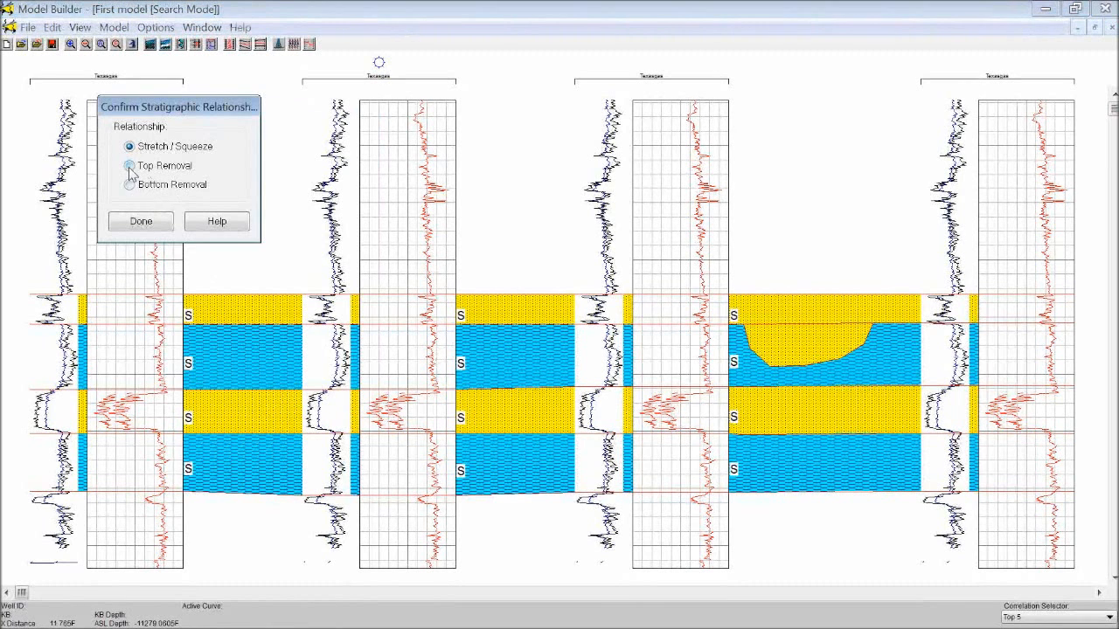
click(198, 471)
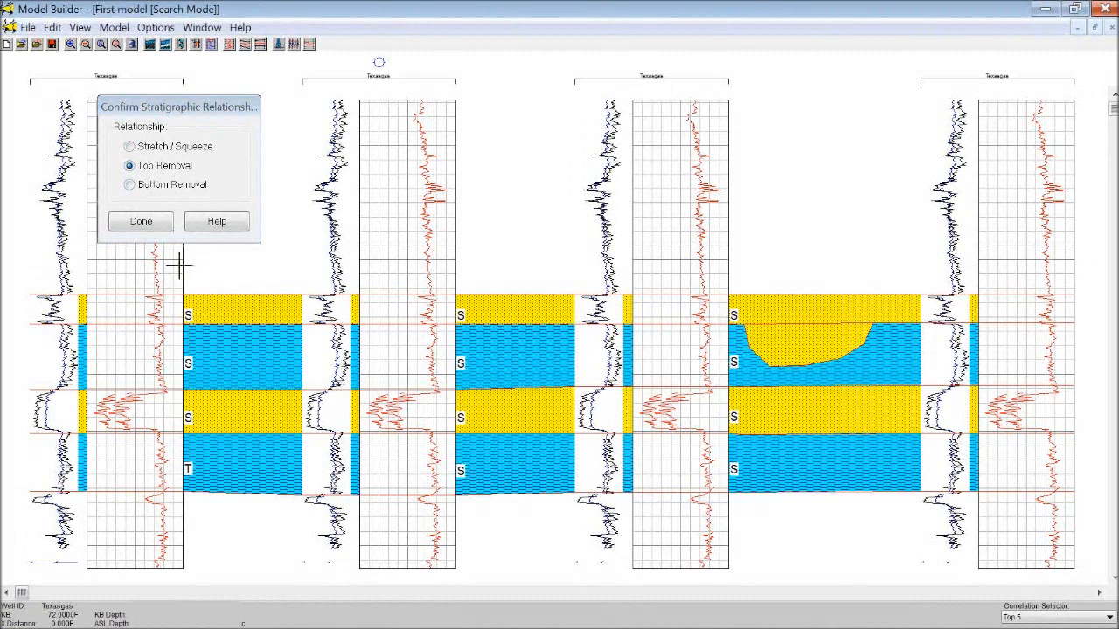
click(193, 420)
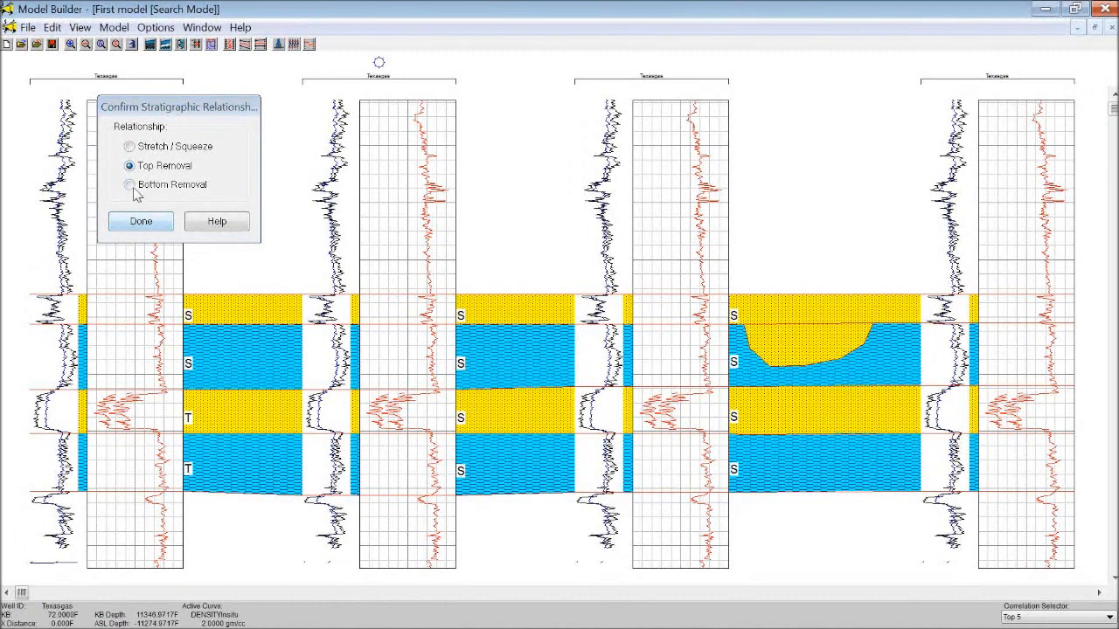
- Restore Stretch / Squeeze for the two lowest layers between the first and second wells, and accept the stratigraphic relationships
click(129, 147)
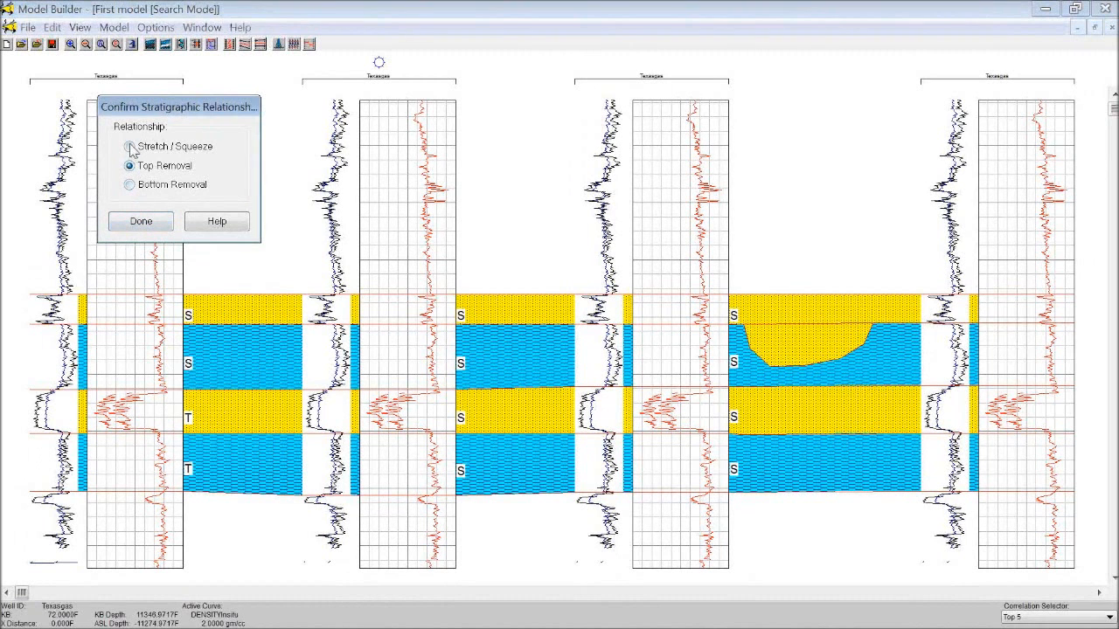
click(193, 418)
click(192, 470)
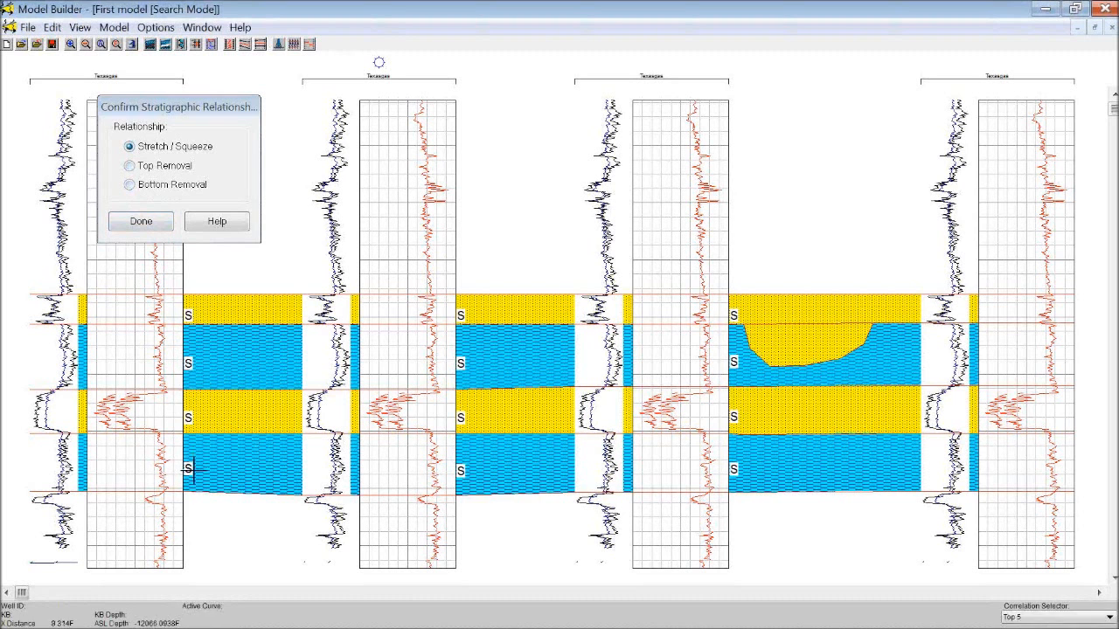
click(141, 221)
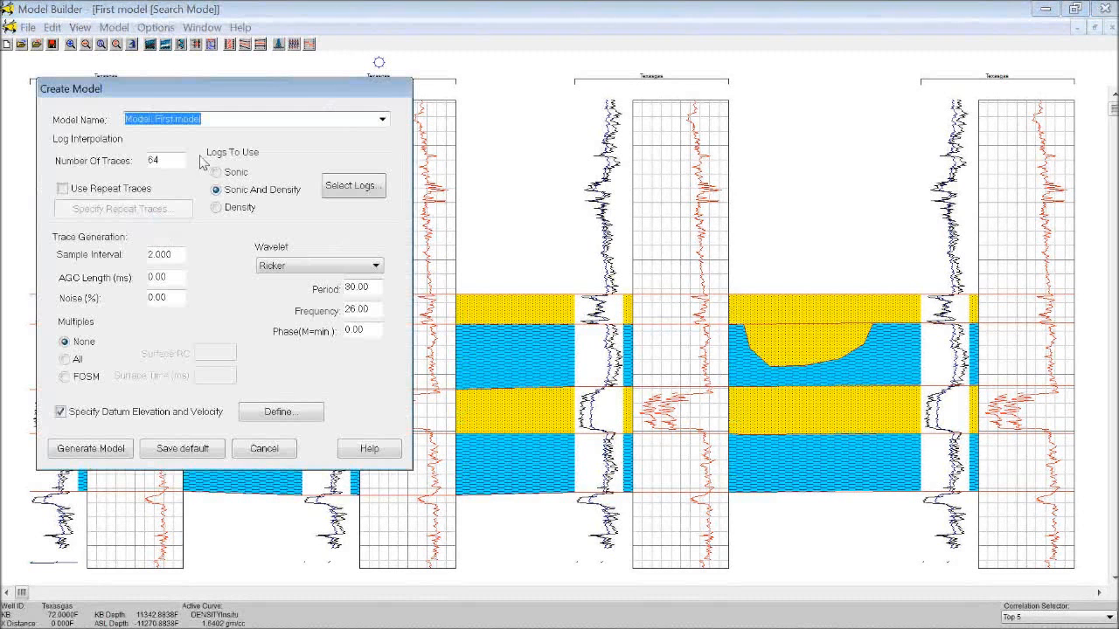
- Review the sonic and density logs assigned to the wells without changes, and generate the First model synthetic with 64 traces
double_click(145, 161)
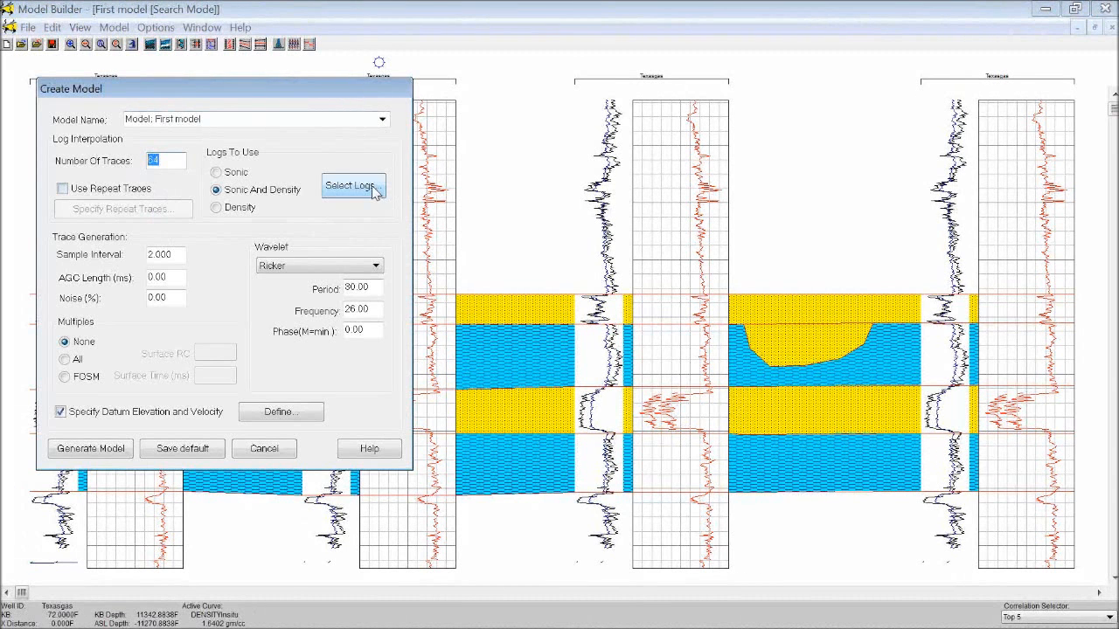
click(353, 186)
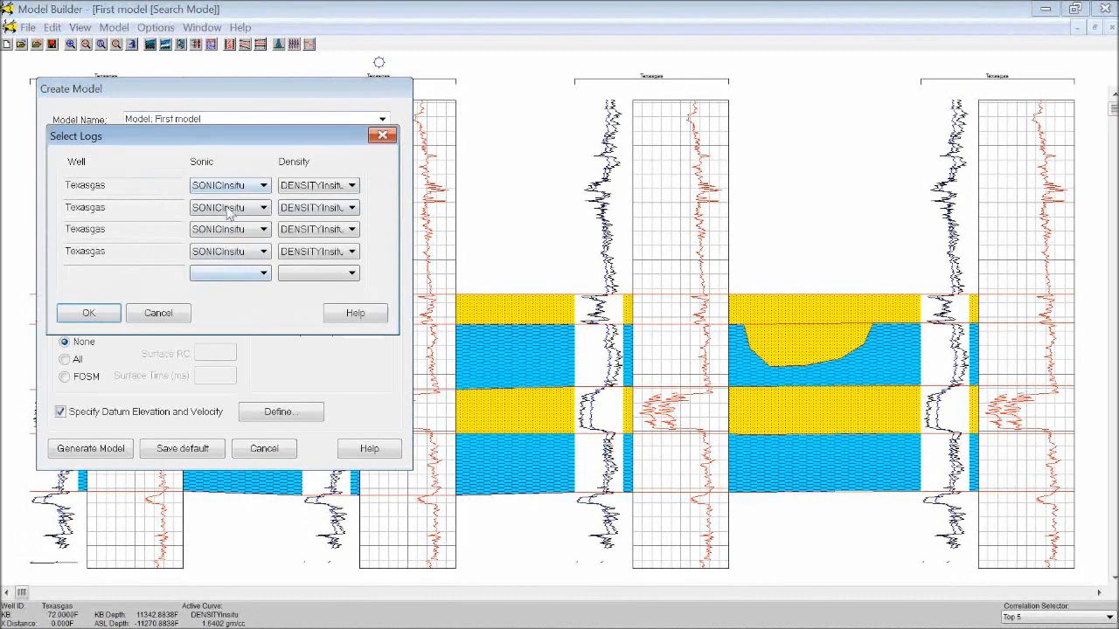
click(160, 314)
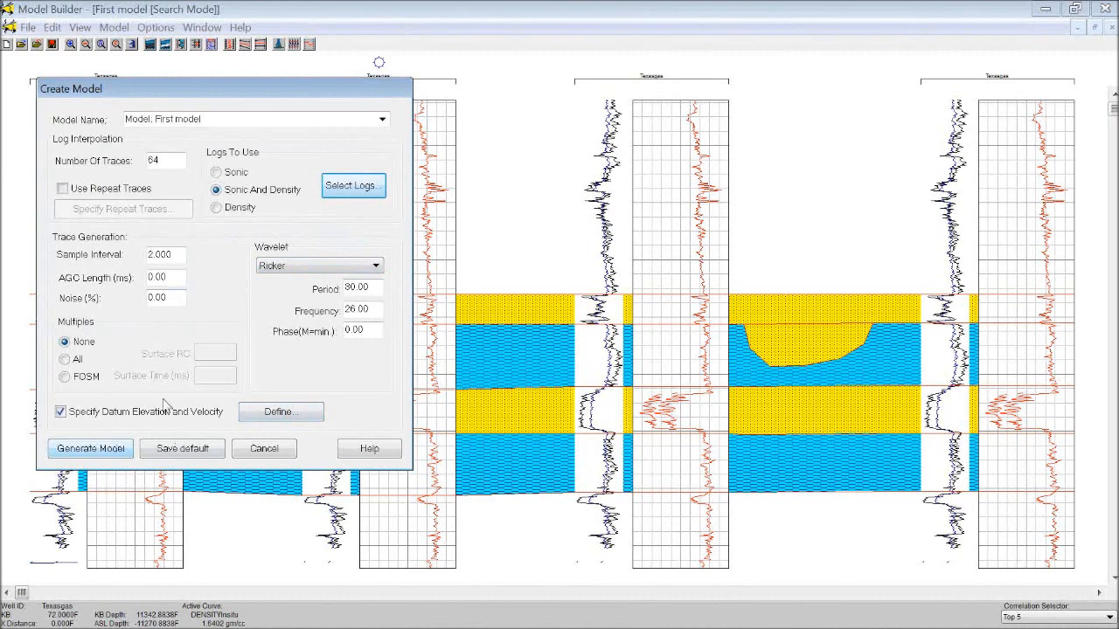
click(91, 448)
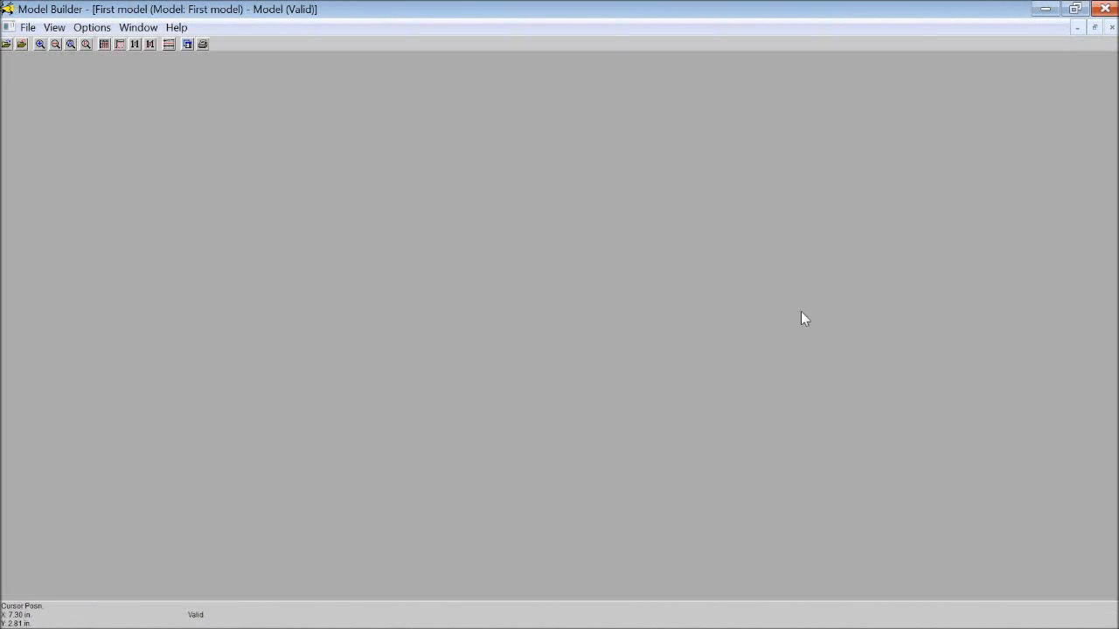
- Turn off the color display of the interpolated logs in the synthetic section's data area
right_click(701, 264)
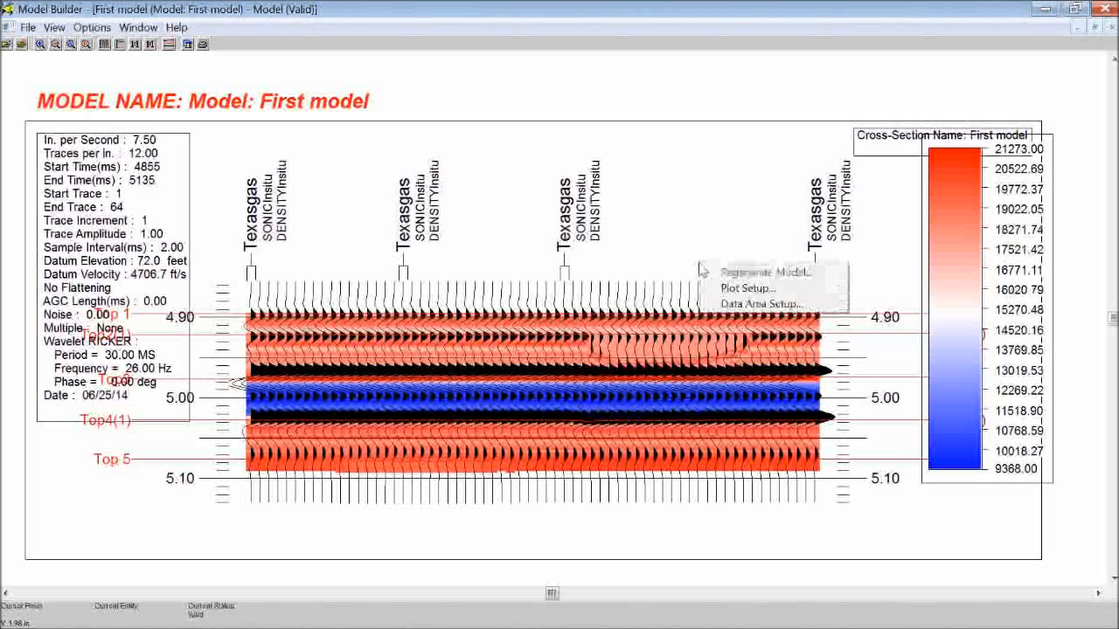
click(750, 303)
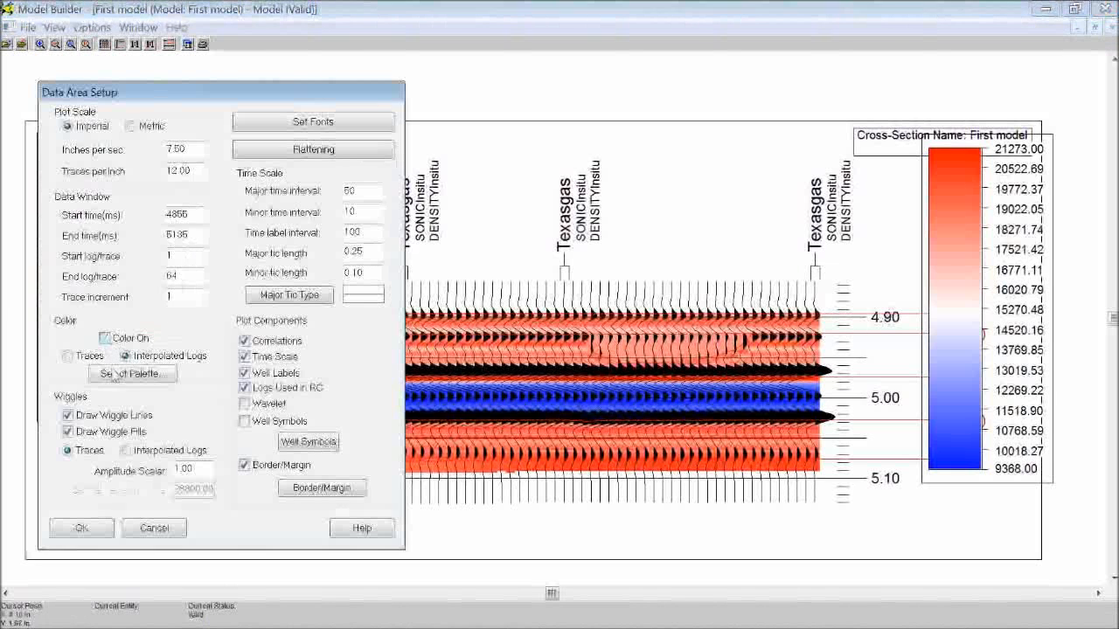
click(70, 529)
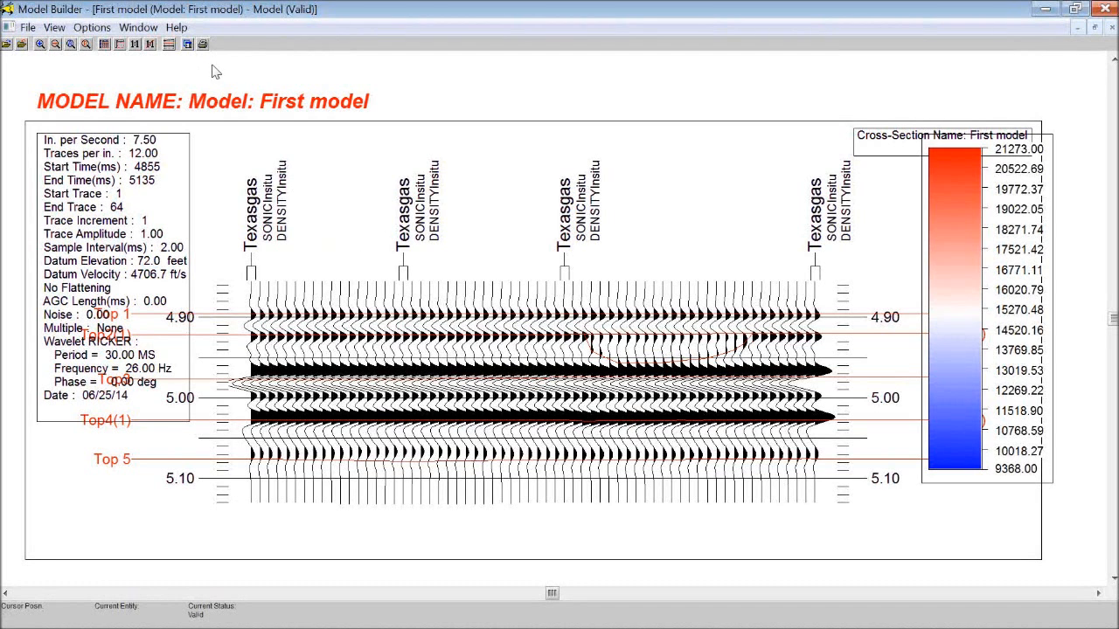
- Return to the First model cross section and start an AVO/AVA model with 64 traces
click(138, 27)
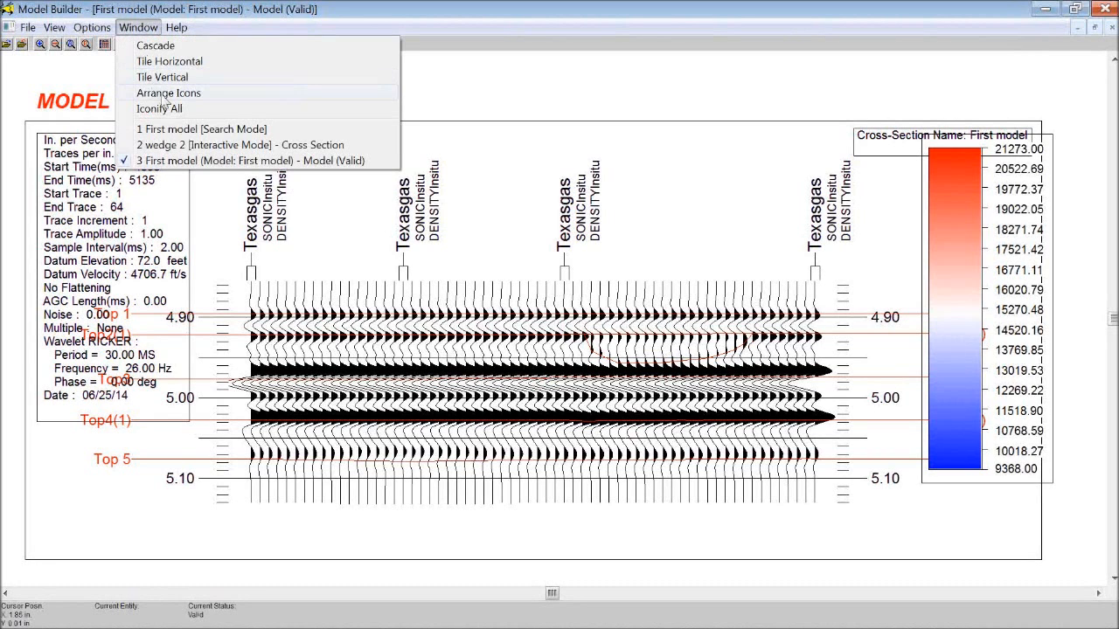
click(184, 132)
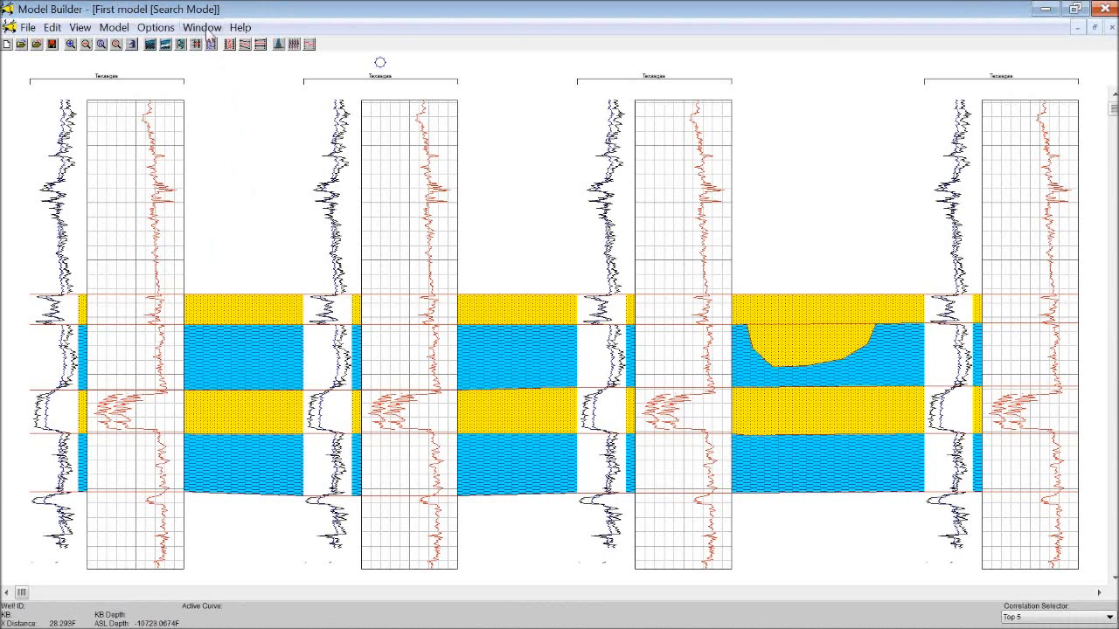
click(114, 27)
click(159, 92)
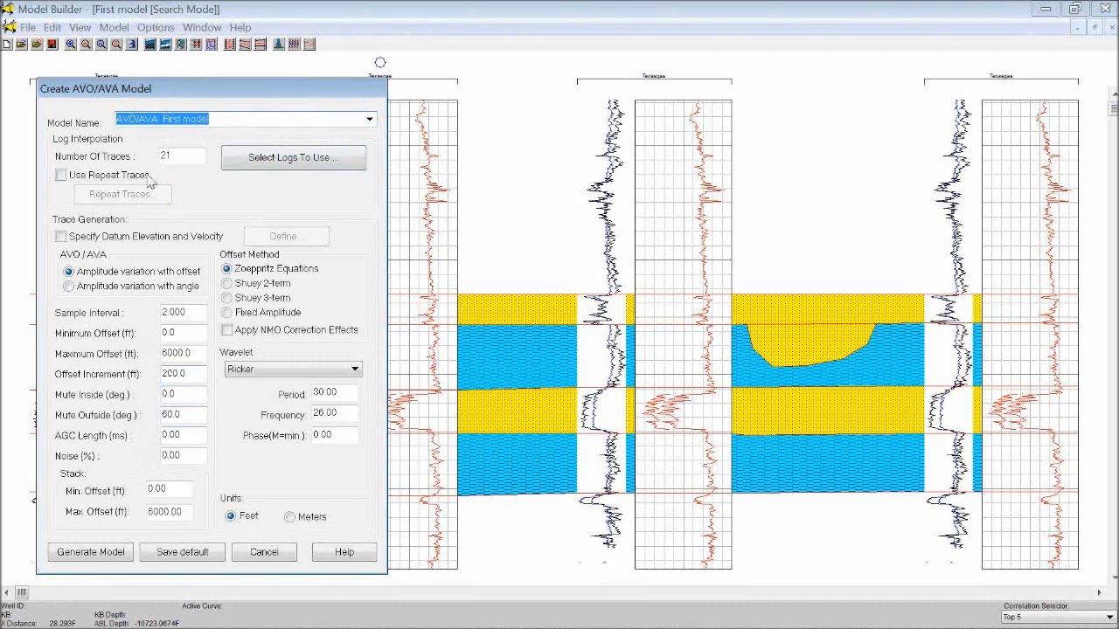
double_click(175, 158)
text(64)
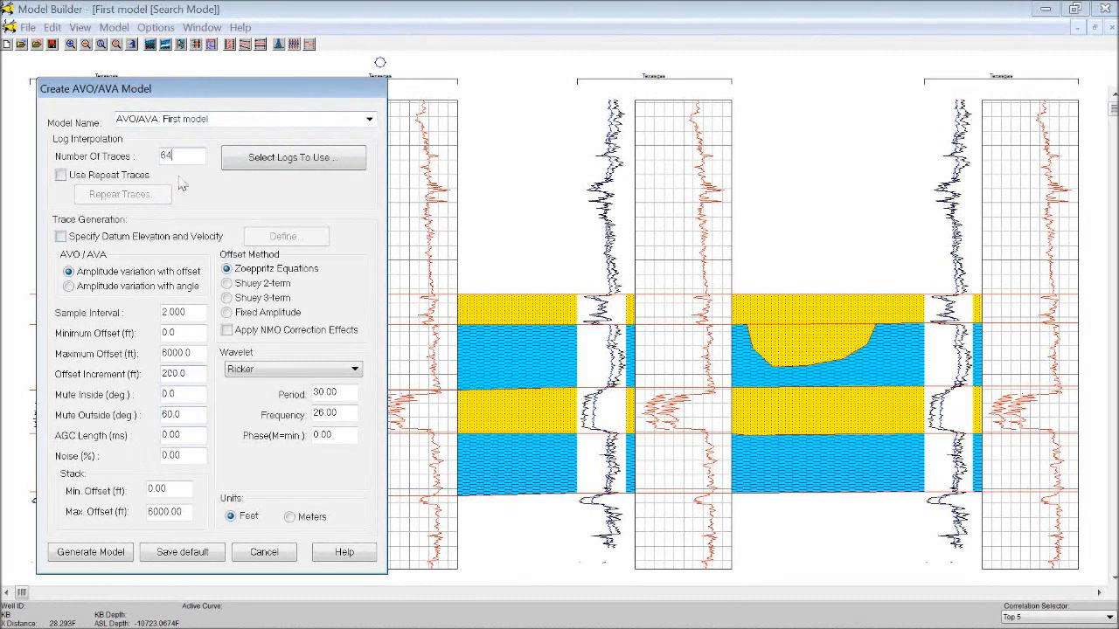
- Accept the in-situ sonic, density and Poisson's ratio logs for all wells, and generate the AVO/AVA model in a maximized window
click(271, 159)
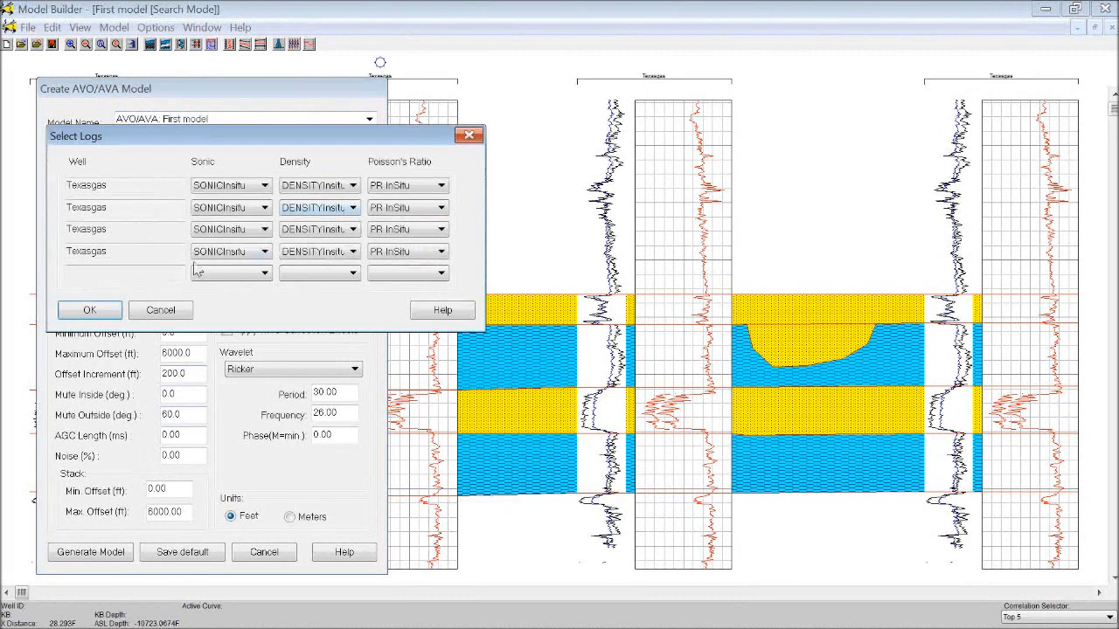
click(89, 308)
click(90, 553)
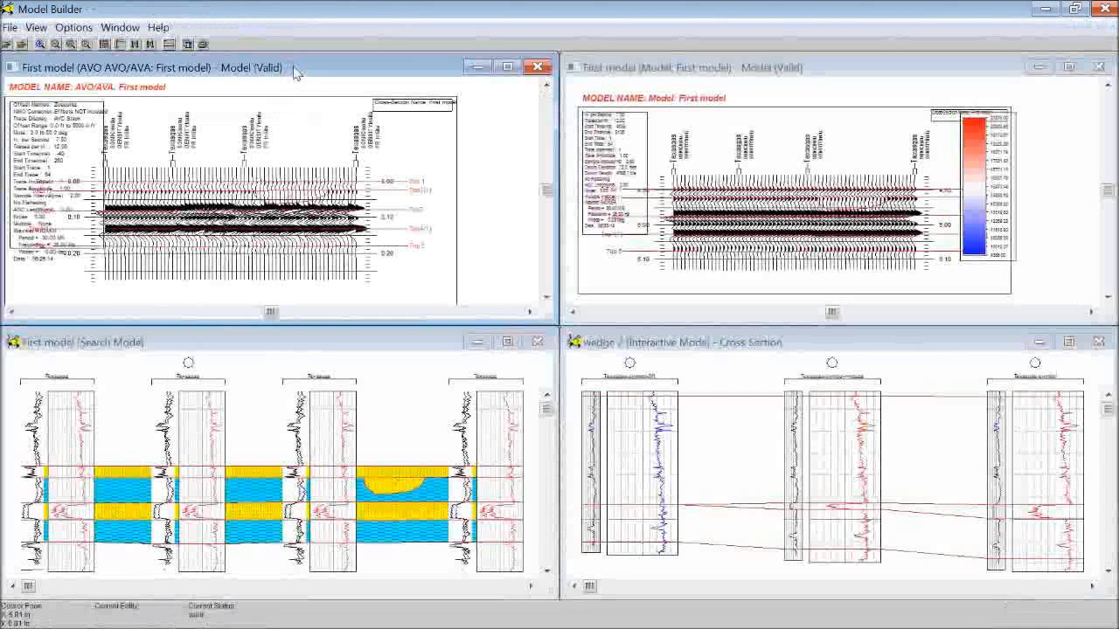
double_click(294, 69)
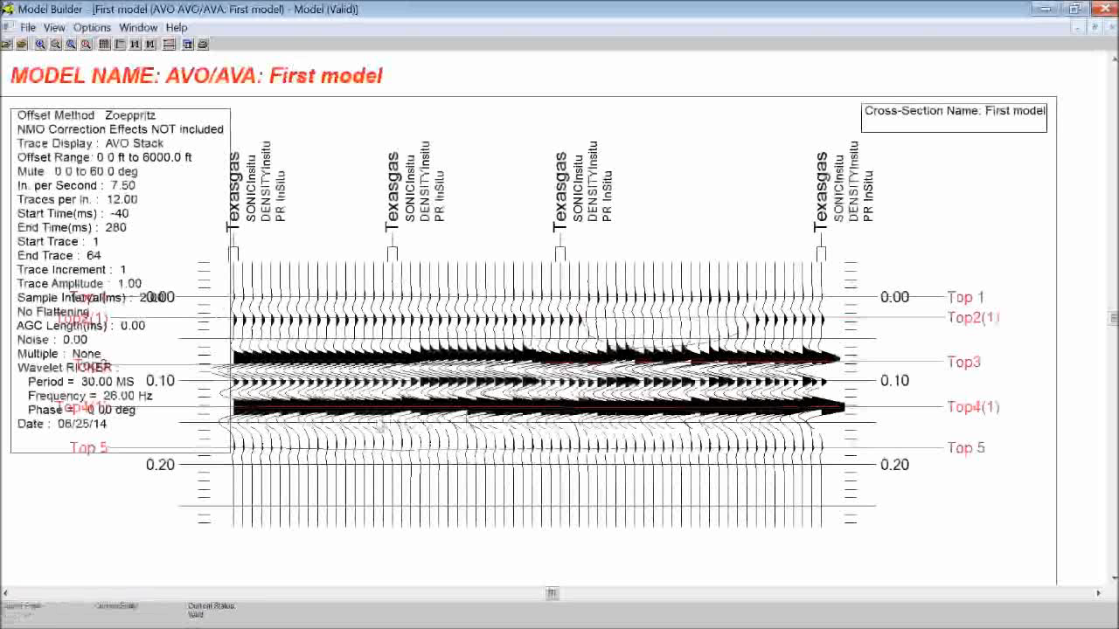
click(28, 27)
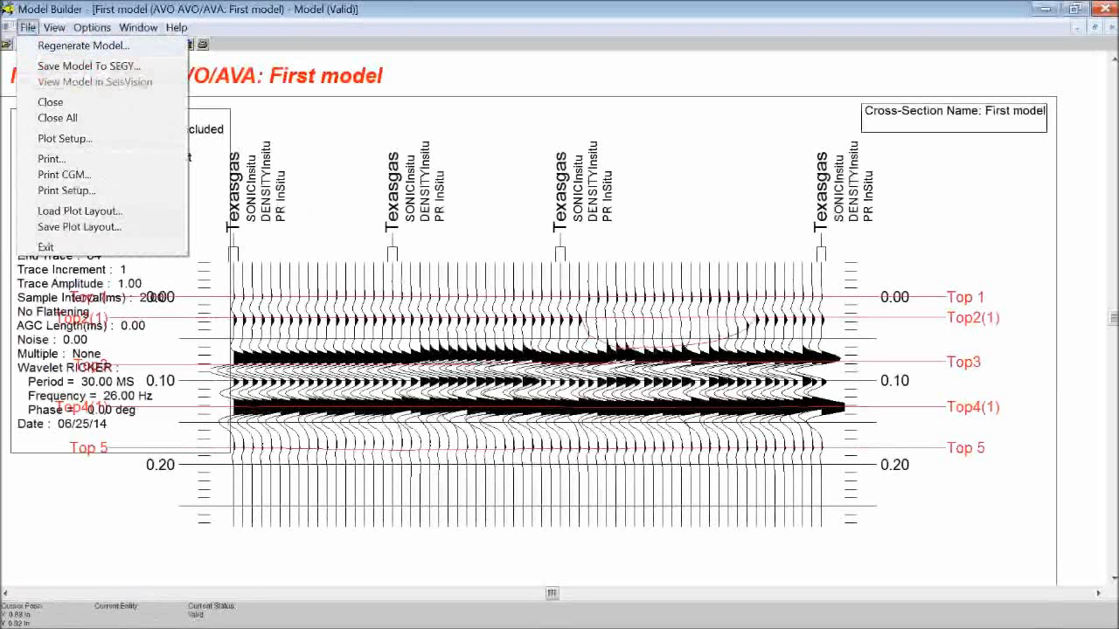
click(1106, 32)
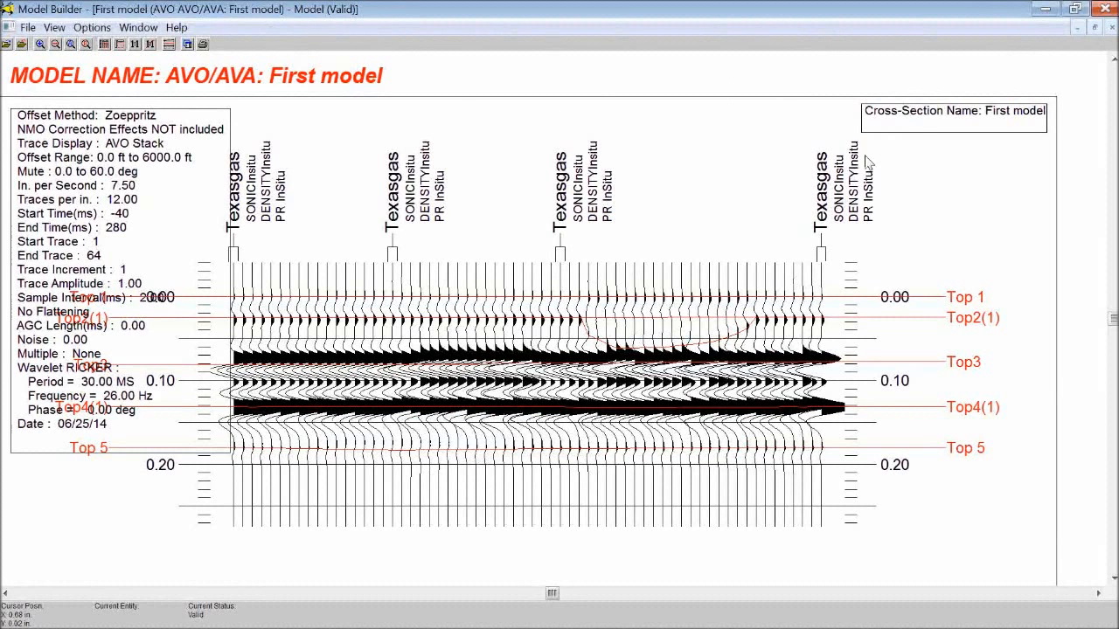
click(28, 28)
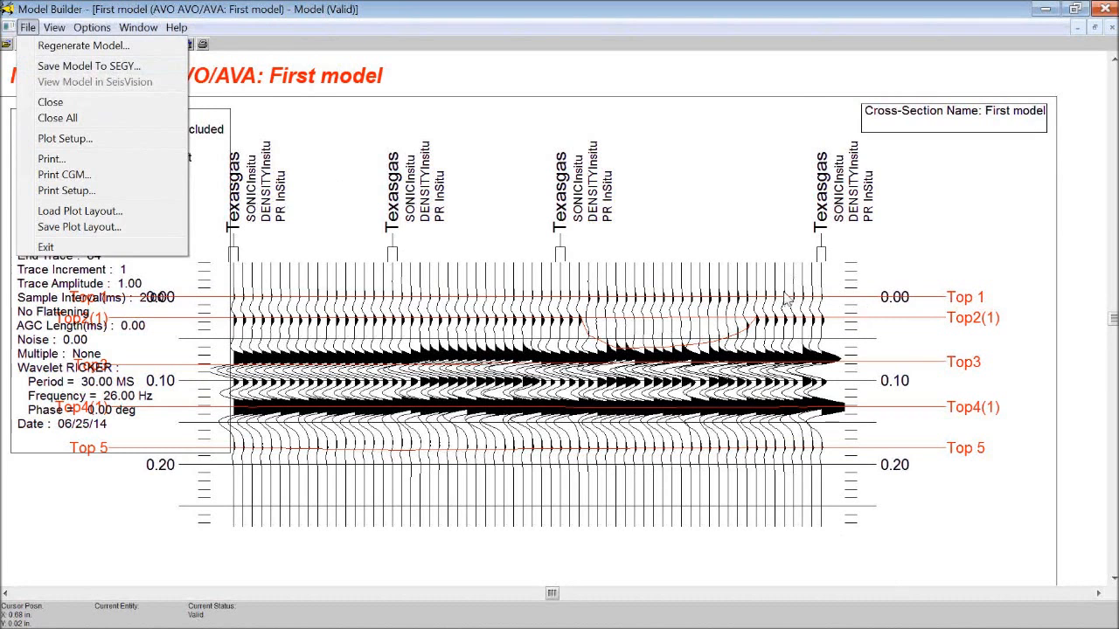
click(1098, 34)
- Switch from the First model AVO/AVA synthetic to the wedge 2 cross section
click(138, 27)
click(138, 27)
click(138, 27)
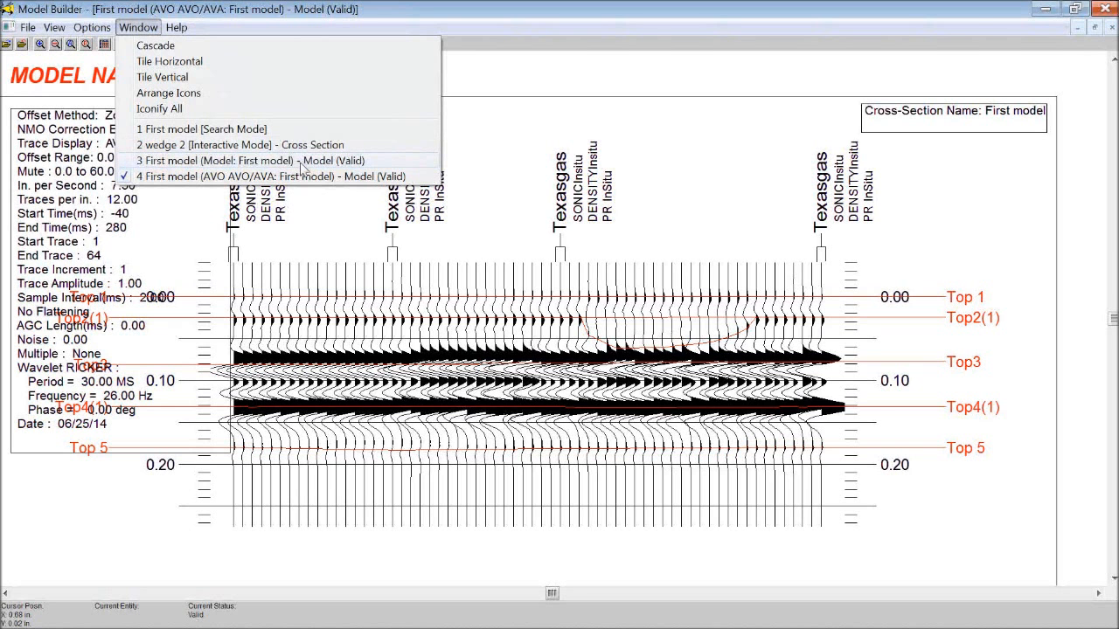
click(302, 145)
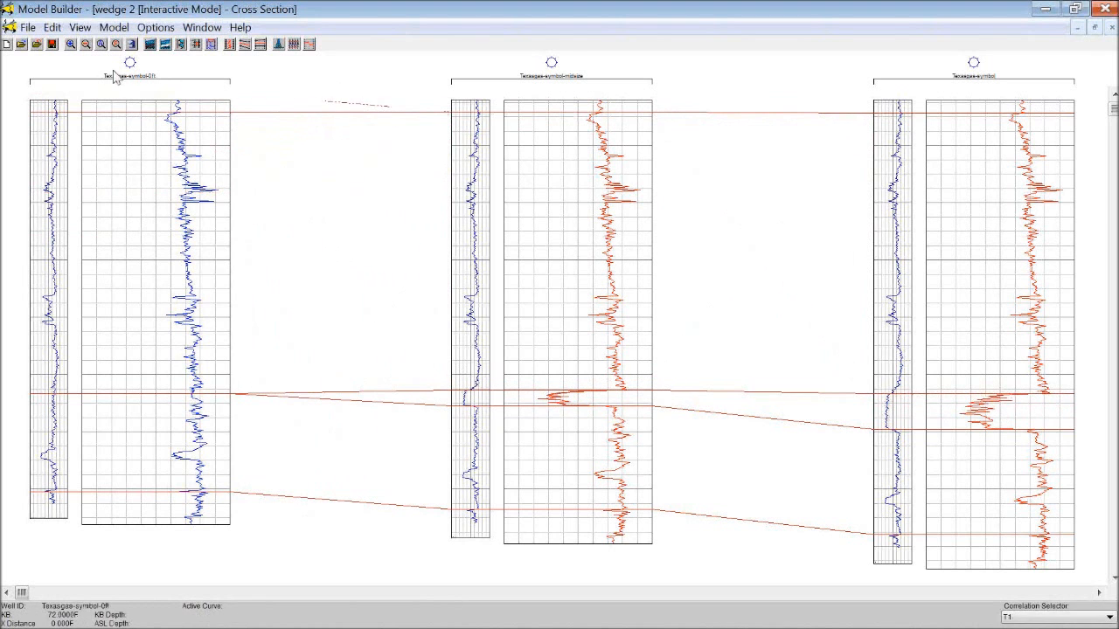
- Set up a 72-trace wedge 2 model with Stretch / Squeeze relationships from sonic and density logs, and open its log selection
click(294, 45)
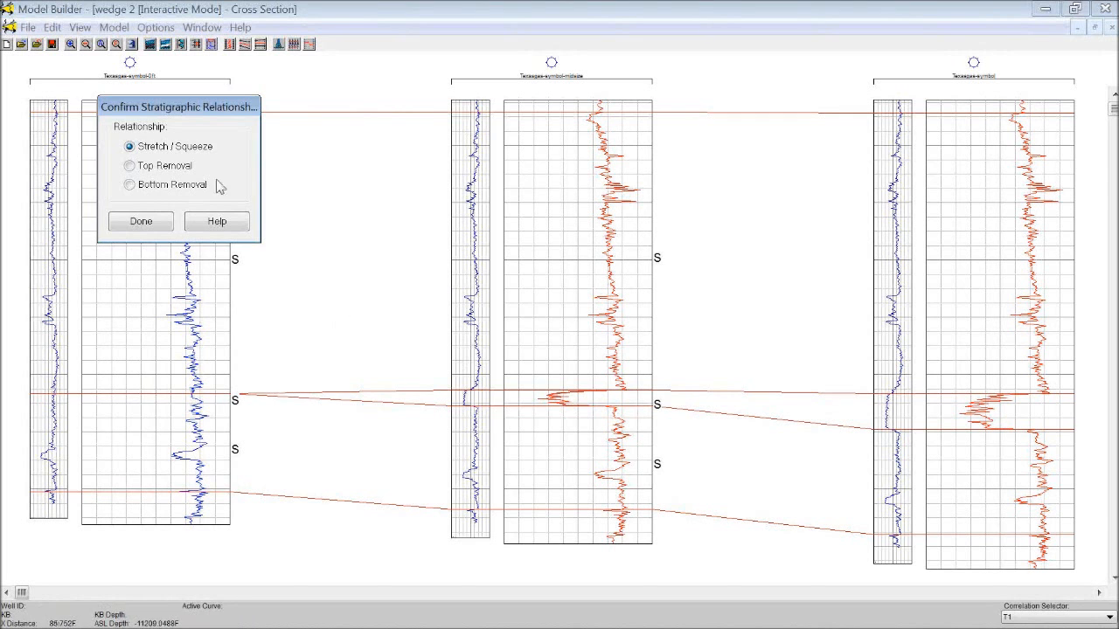
click(143, 221)
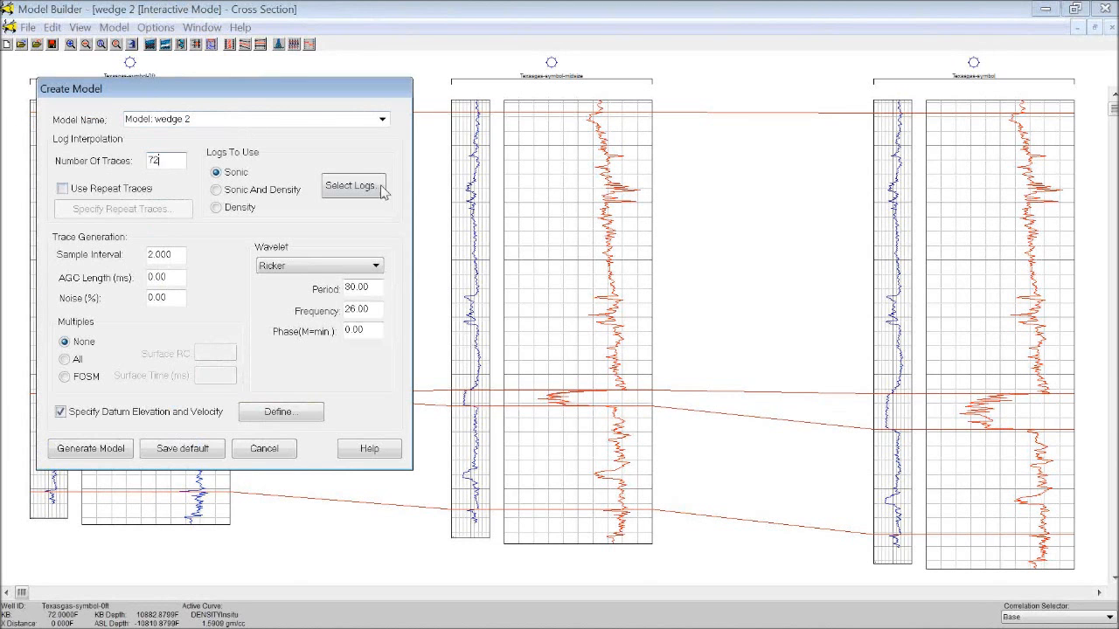
click(217, 191)
click(359, 192)
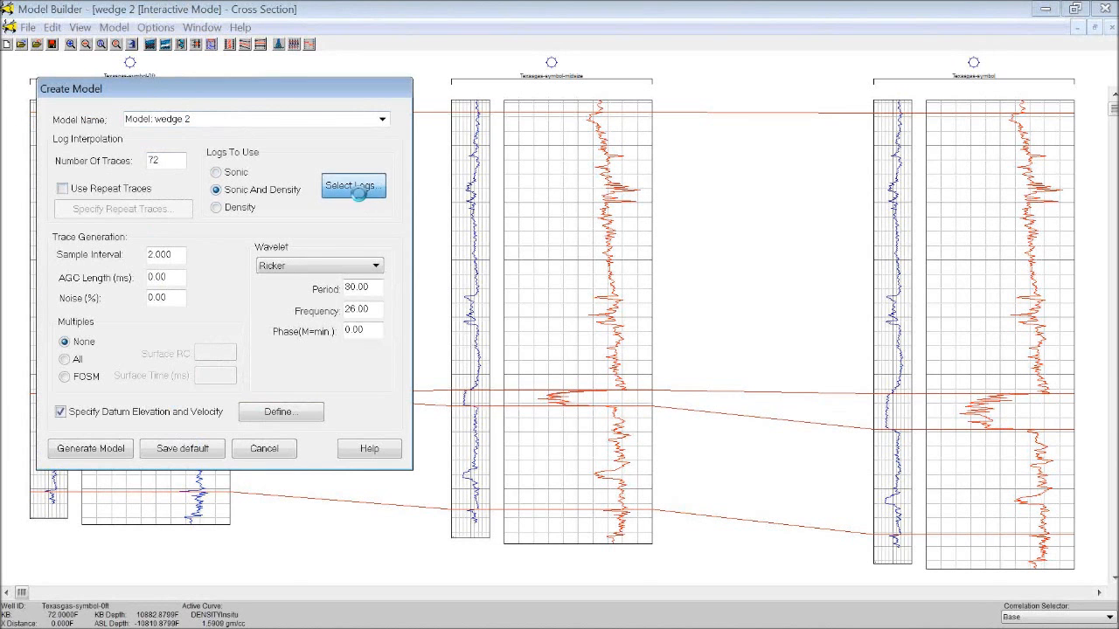
click(89, 312)
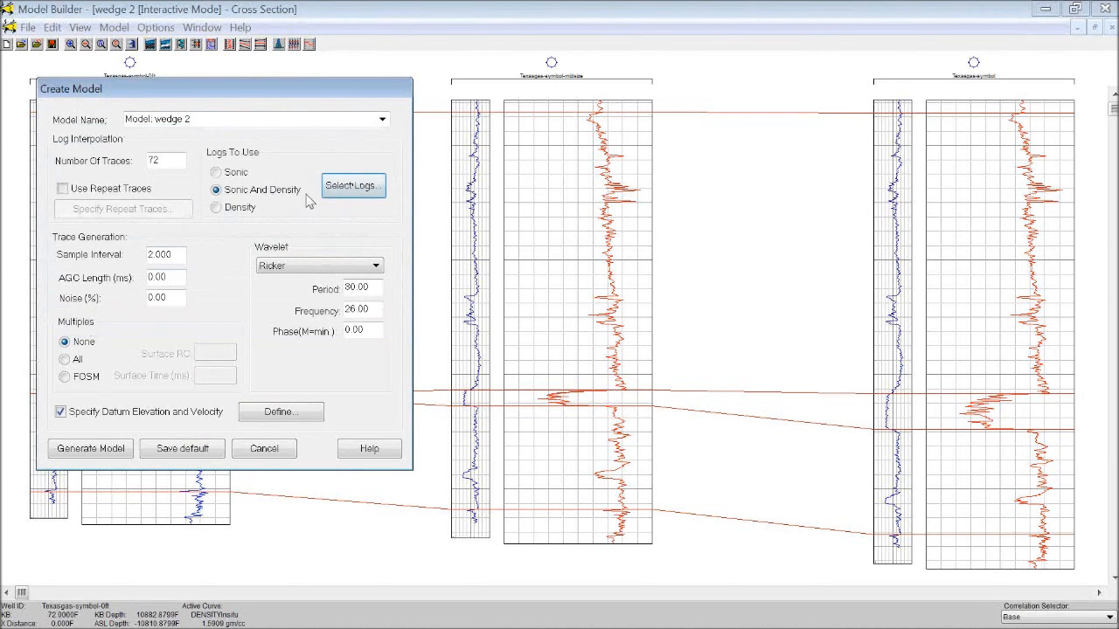
click(345, 186)
- Assign the SONIC oil log to the Texasgas-symbol-0ft and Texasgas-symbol-midsize wells
click(245, 187)
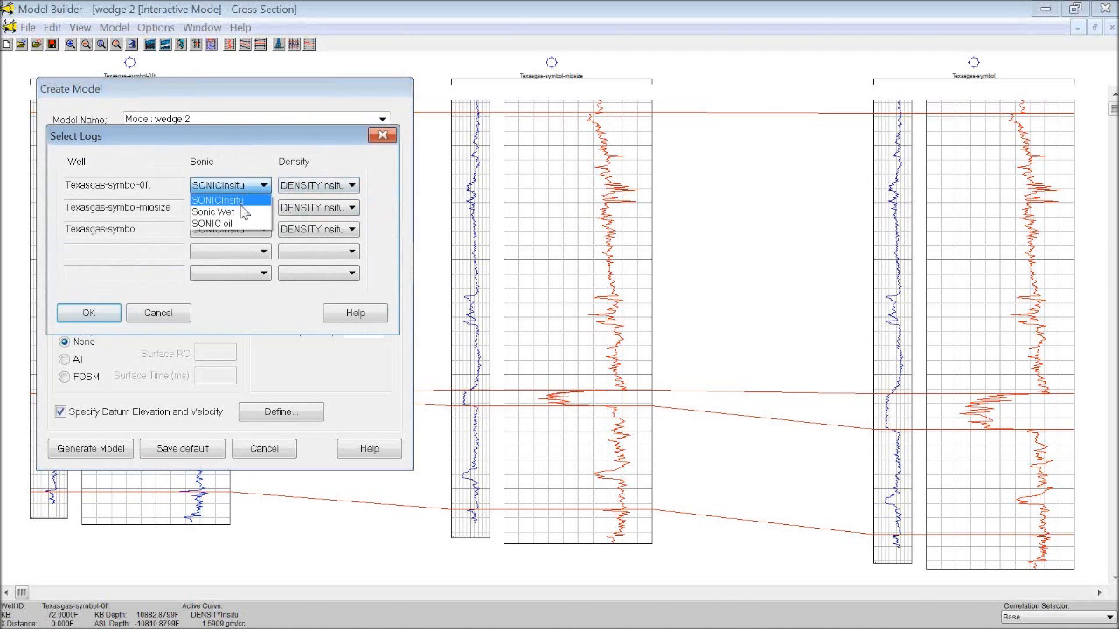
click(219, 223)
click(249, 209)
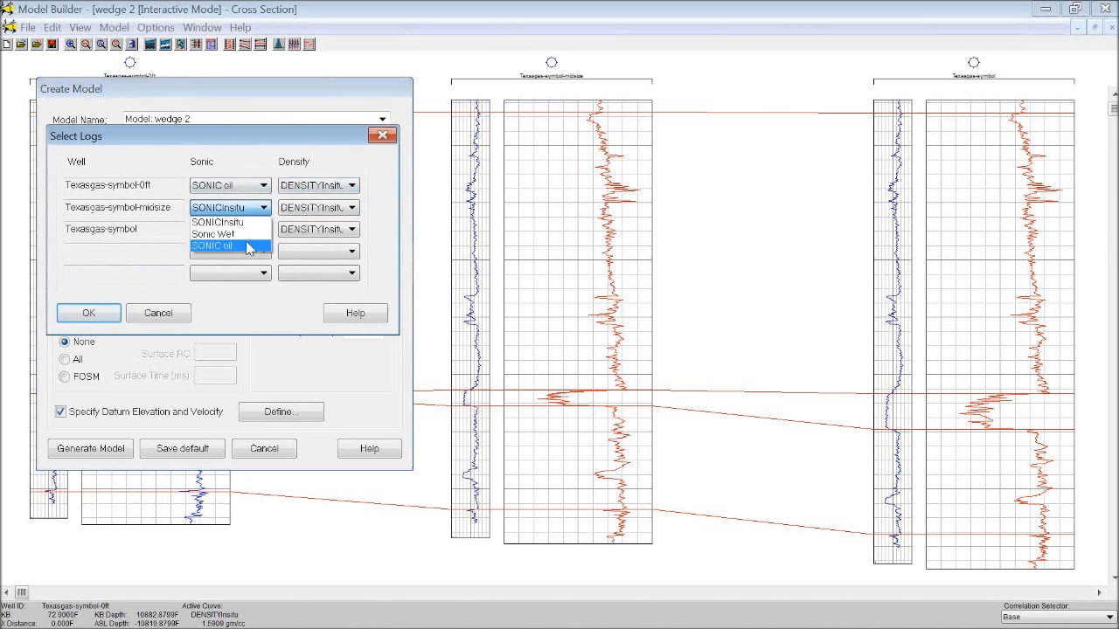
click(247, 247)
- Assign the Sonic Wet log to all three Texasgas-symbol wells
click(262, 185)
click(254, 213)
click(262, 208)
click(232, 235)
click(262, 229)
click(245, 256)
- Assign the DENSITY wet log to all three wells and generate the wedge 2 model in a maximized window
click(302, 186)
click(310, 211)
click(319, 208)
click(323, 234)
click(332, 229)
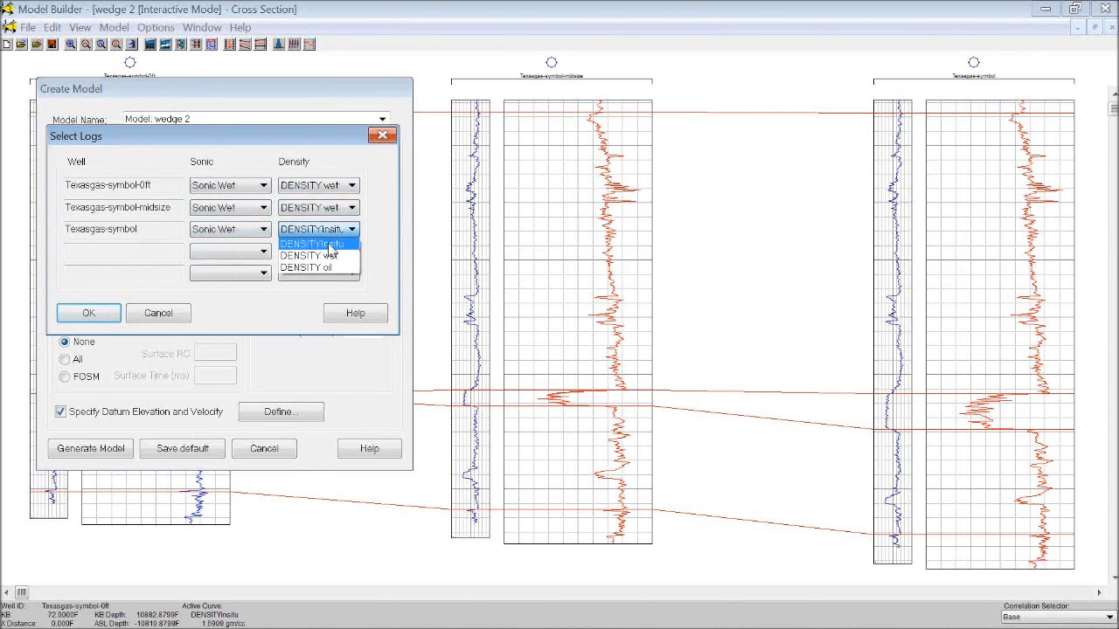
click(322, 255)
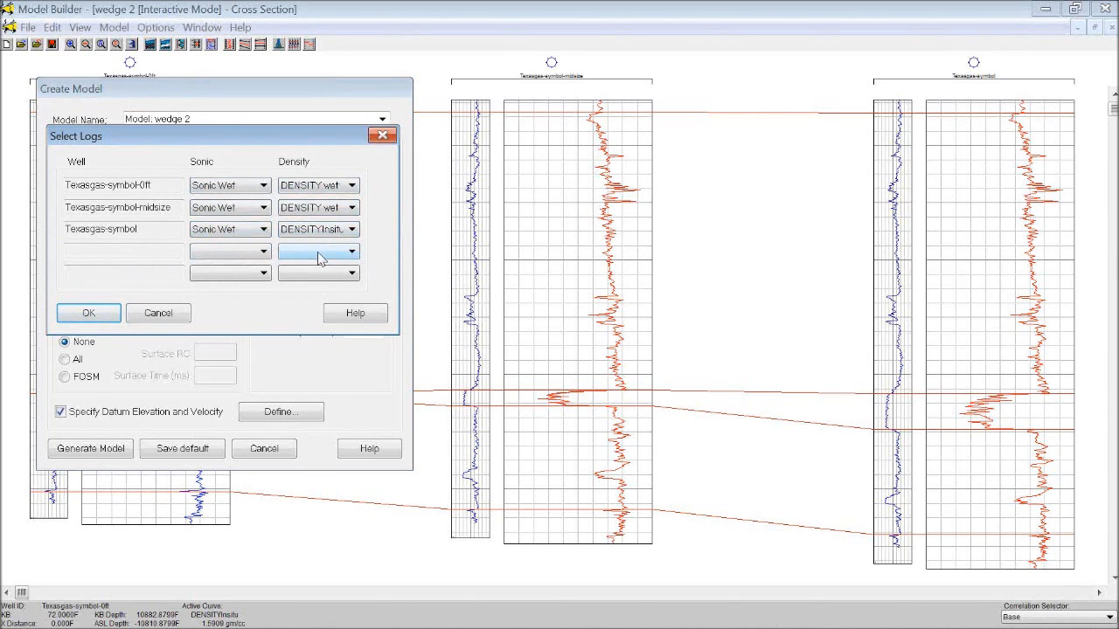
click(320, 233)
click(320, 257)
click(93, 316)
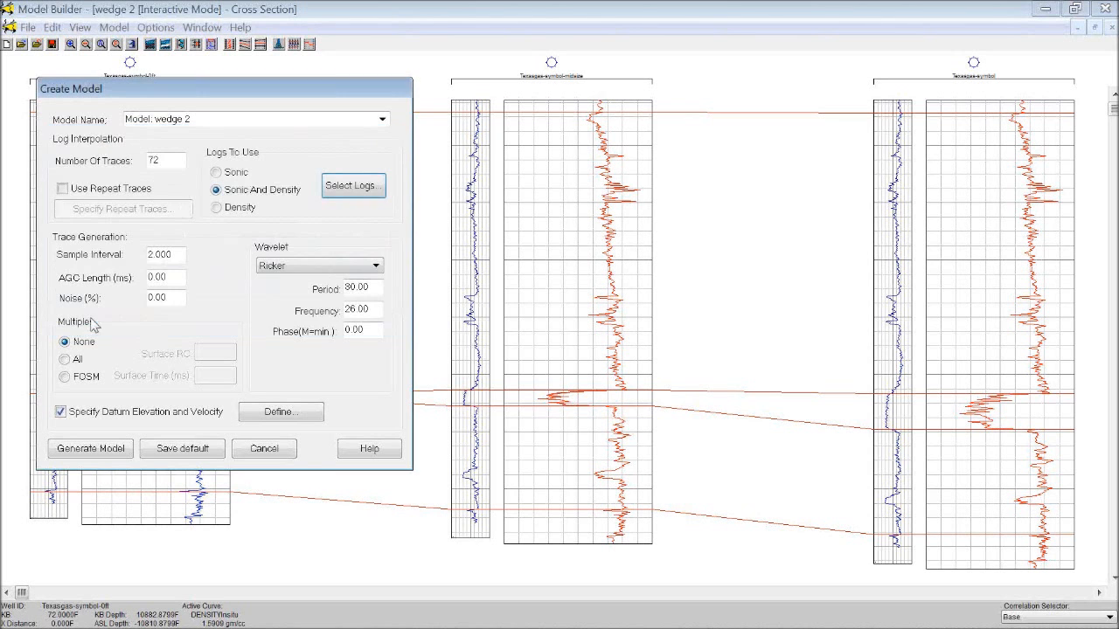
click(109, 451)
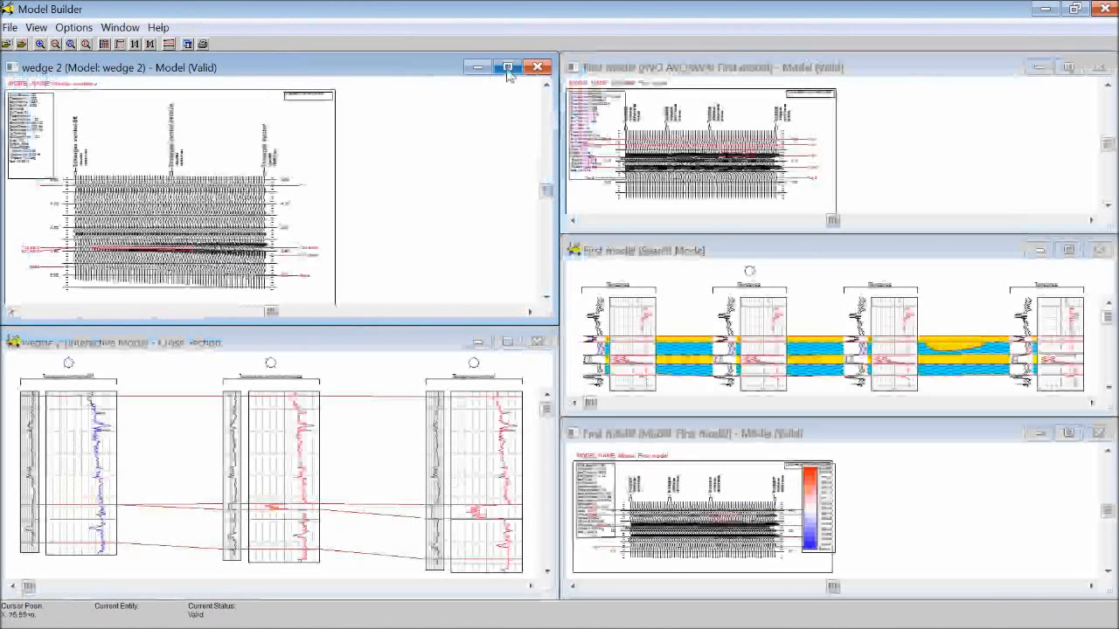
click(508, 68)
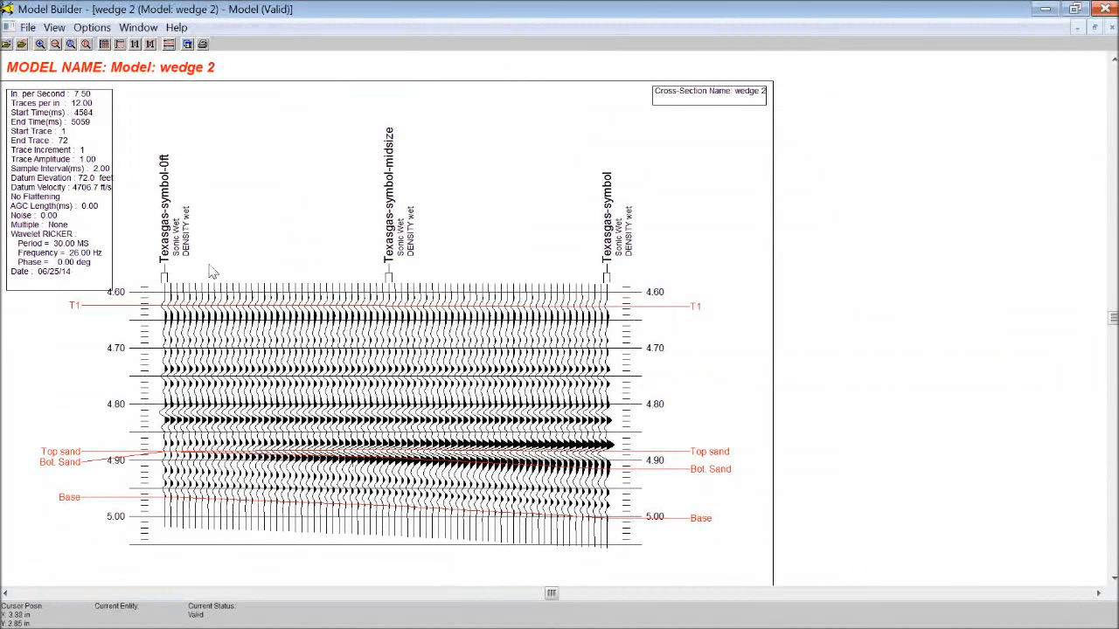
- Start regenerating the wedge 2 model and assign the SONICInsitu log to all three wells
right_click(230, 223)
click(278, 233)
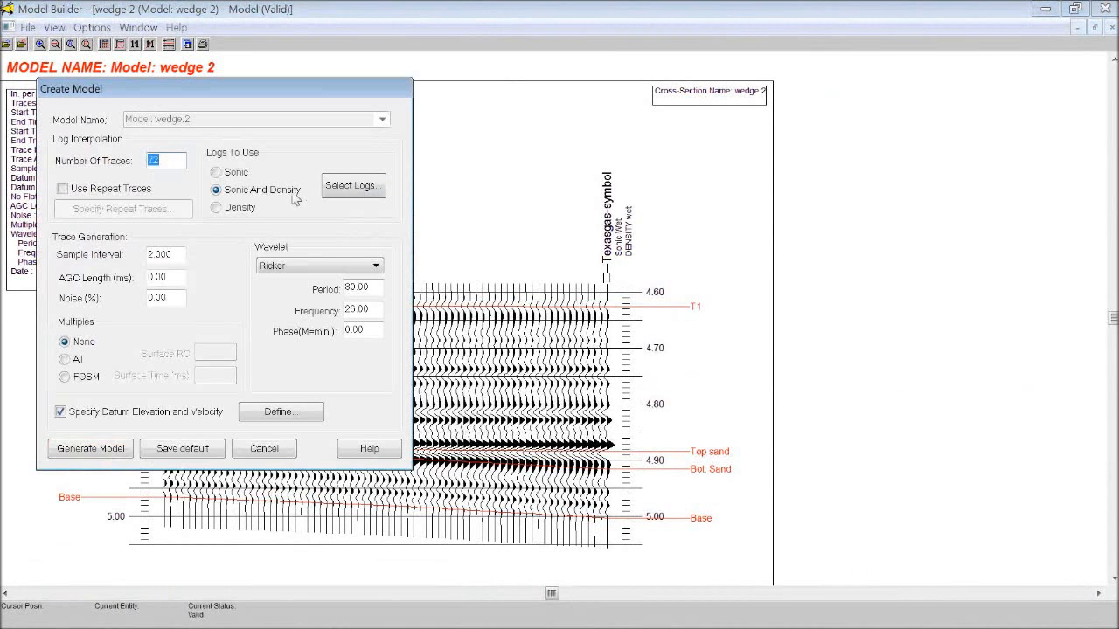
click(351, 188)
click(262, 186)
click(259, 199)
click(262, 208)
click(260, 220)
click(263, 229)
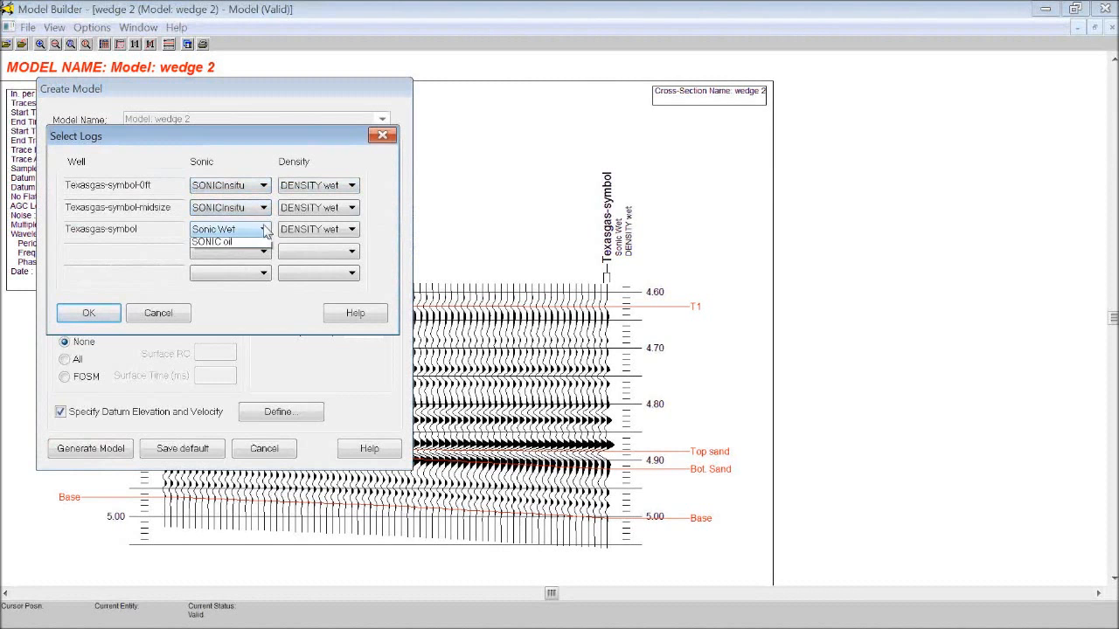
click(229, 244)
- Assign the DENSITYInsitu log to all three wells and regenerate the wedge 2 model
click(311, 230)
click(322, 245)
click(329, 208)
click(330, 223)
click(333, 187)
click(319, 200)
click(109, 314)
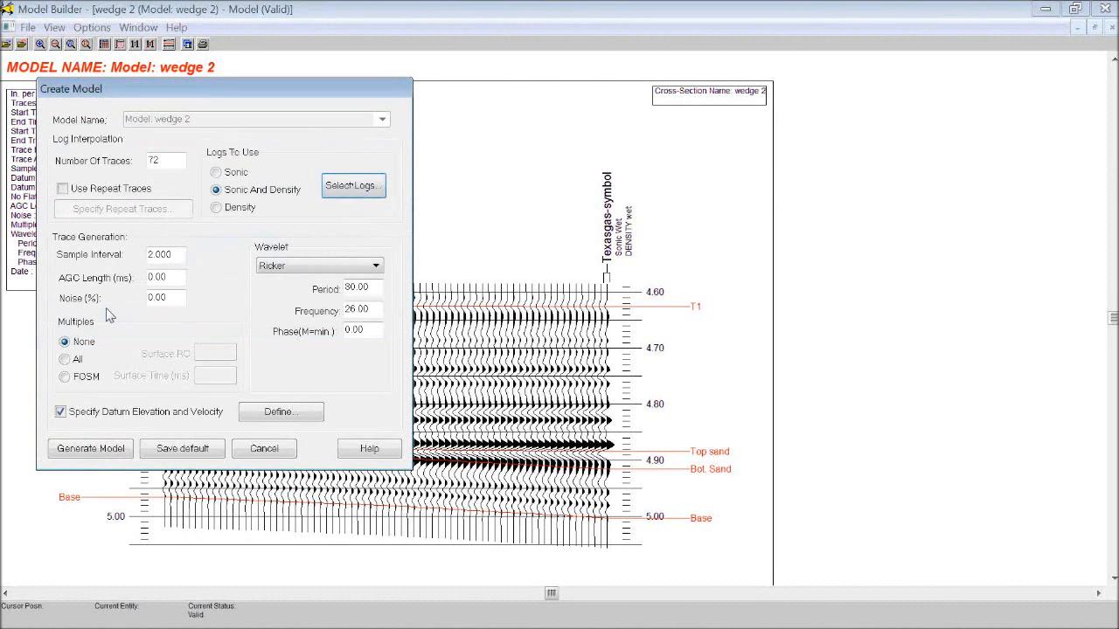
click(91, 448)
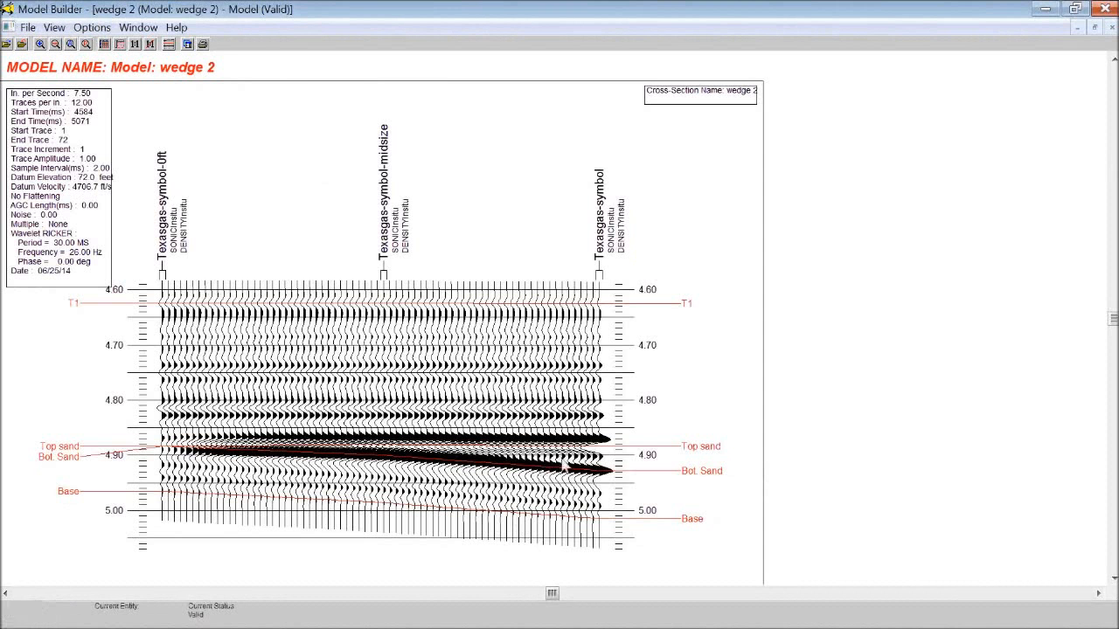
right_click(713, 348)
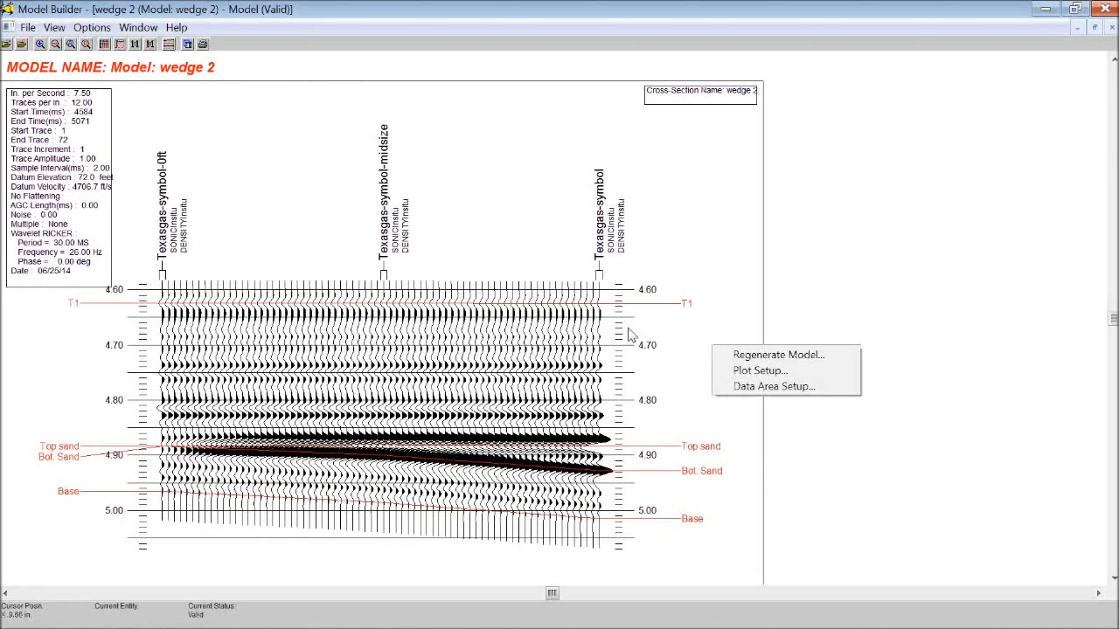
click(31, 28)
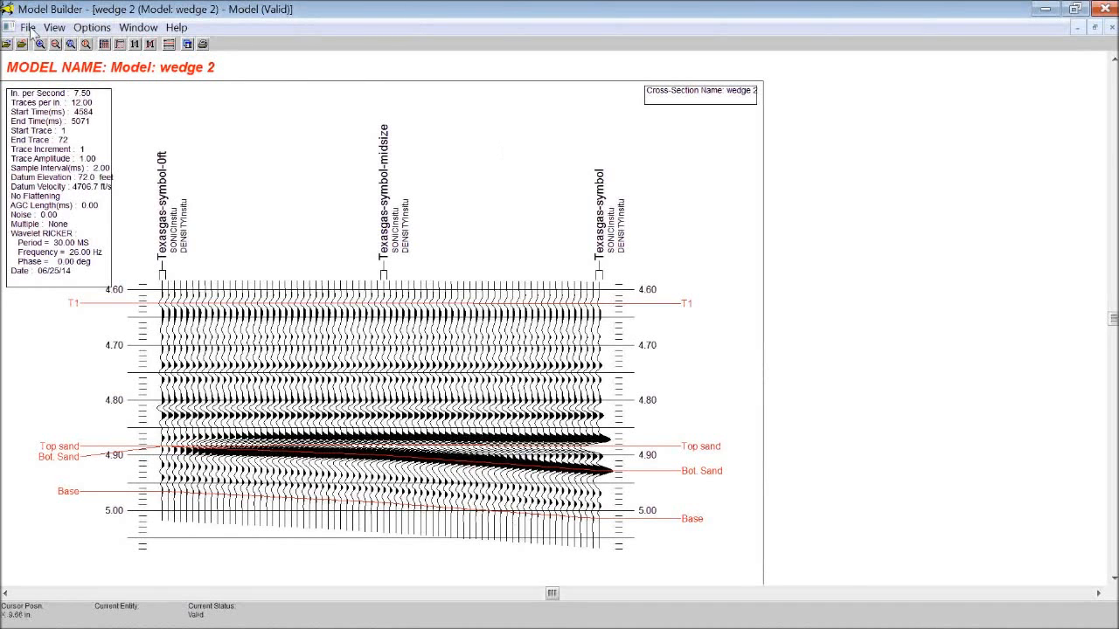
click(31, 28)
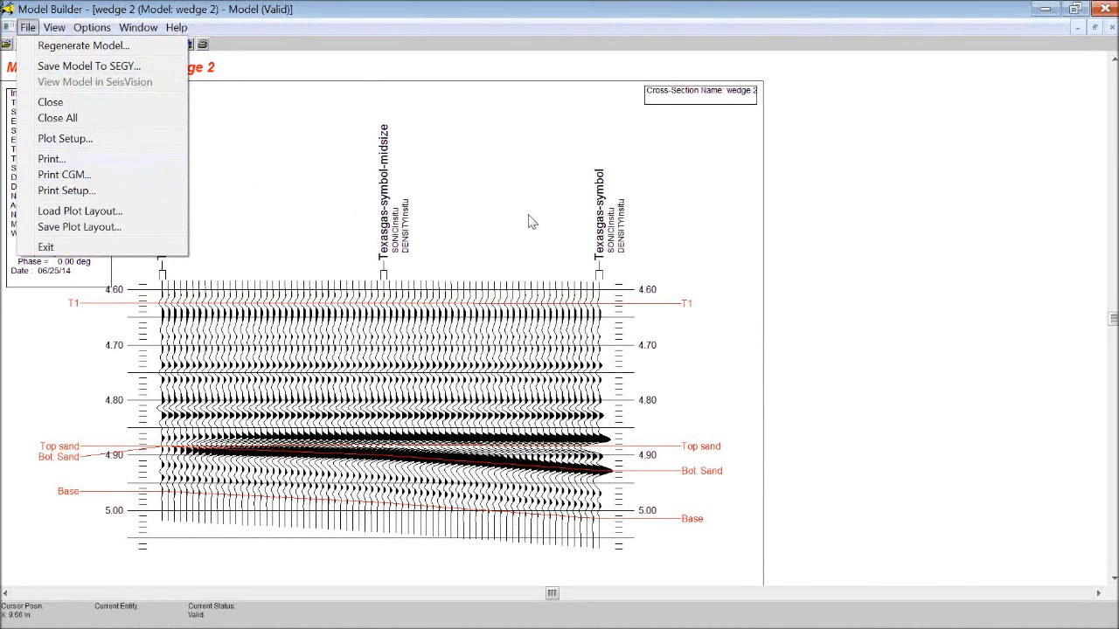
click(751, 28)
- Minimize the Model Builder window and advance the slide presentation from Demonstration to the Conclusion slide
double_click(719, 11)
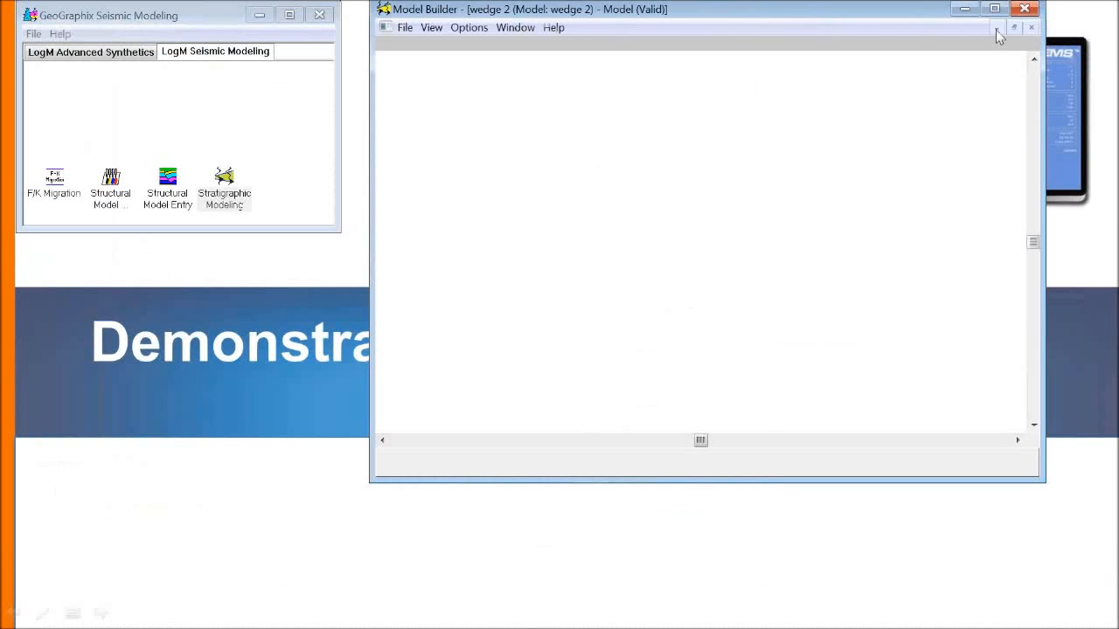
click(974, 8)
click(821, 276)
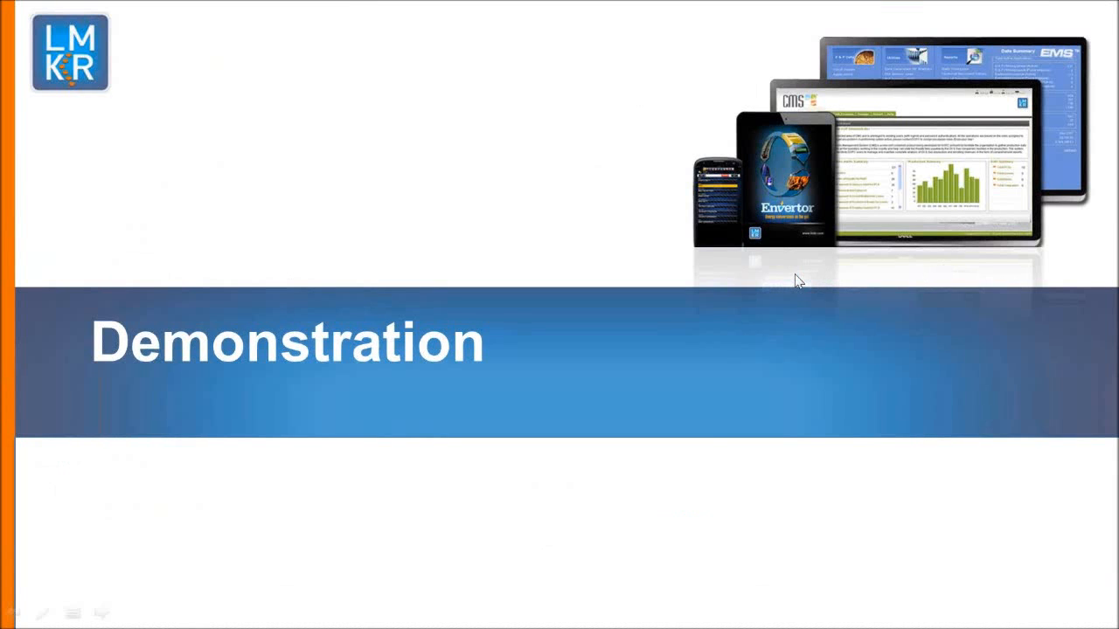
click(795, 275)
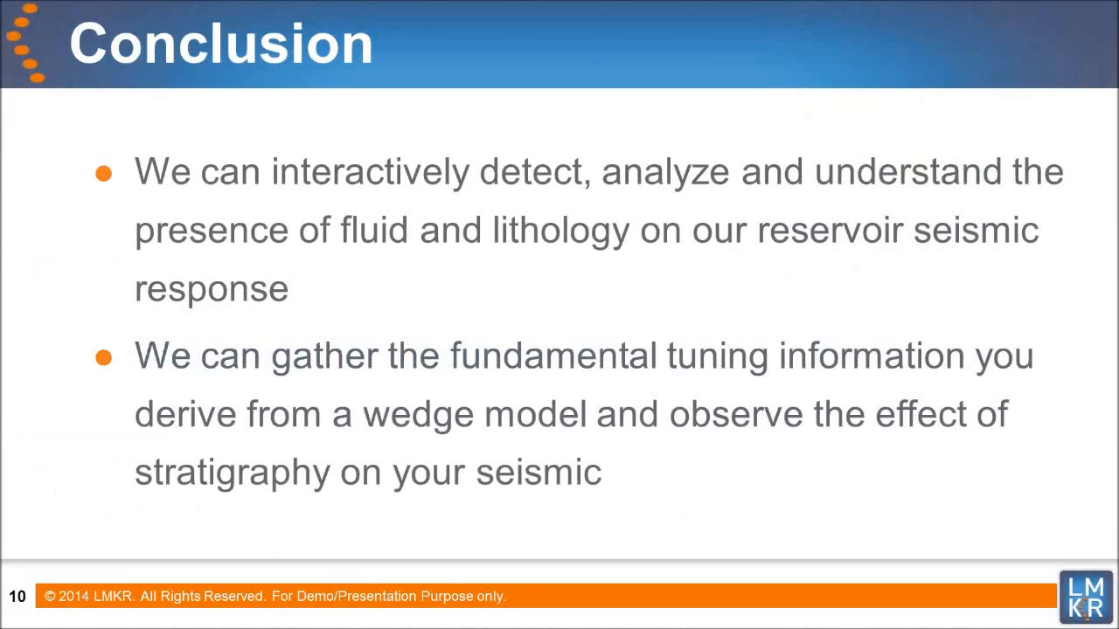